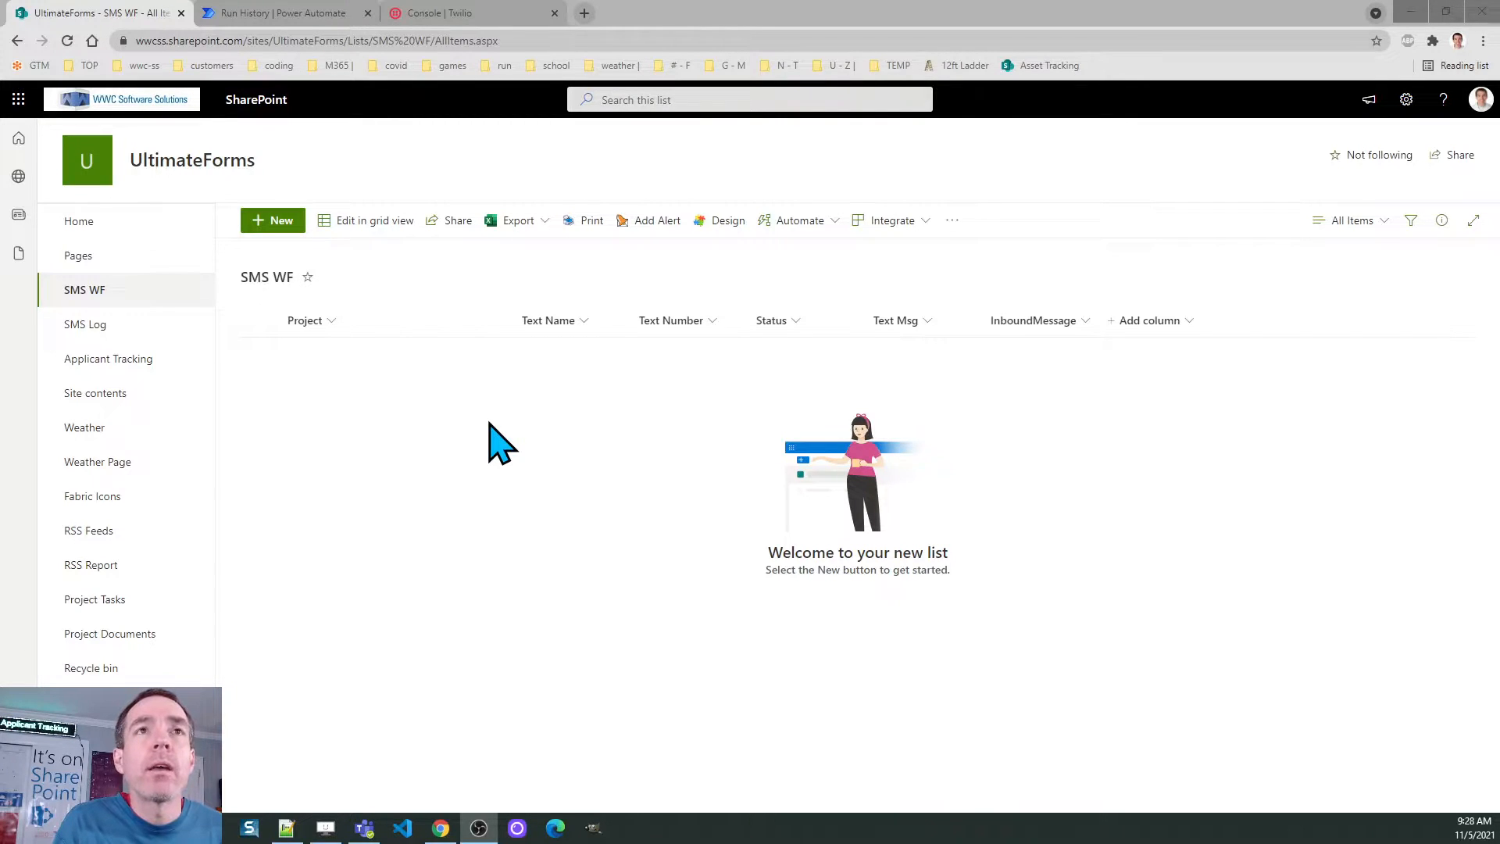
Start a new SMS WF item with the contact's name, phone number and project 'Cherries Project'
{"action": "left_click", "coordinate": [274, 223]}
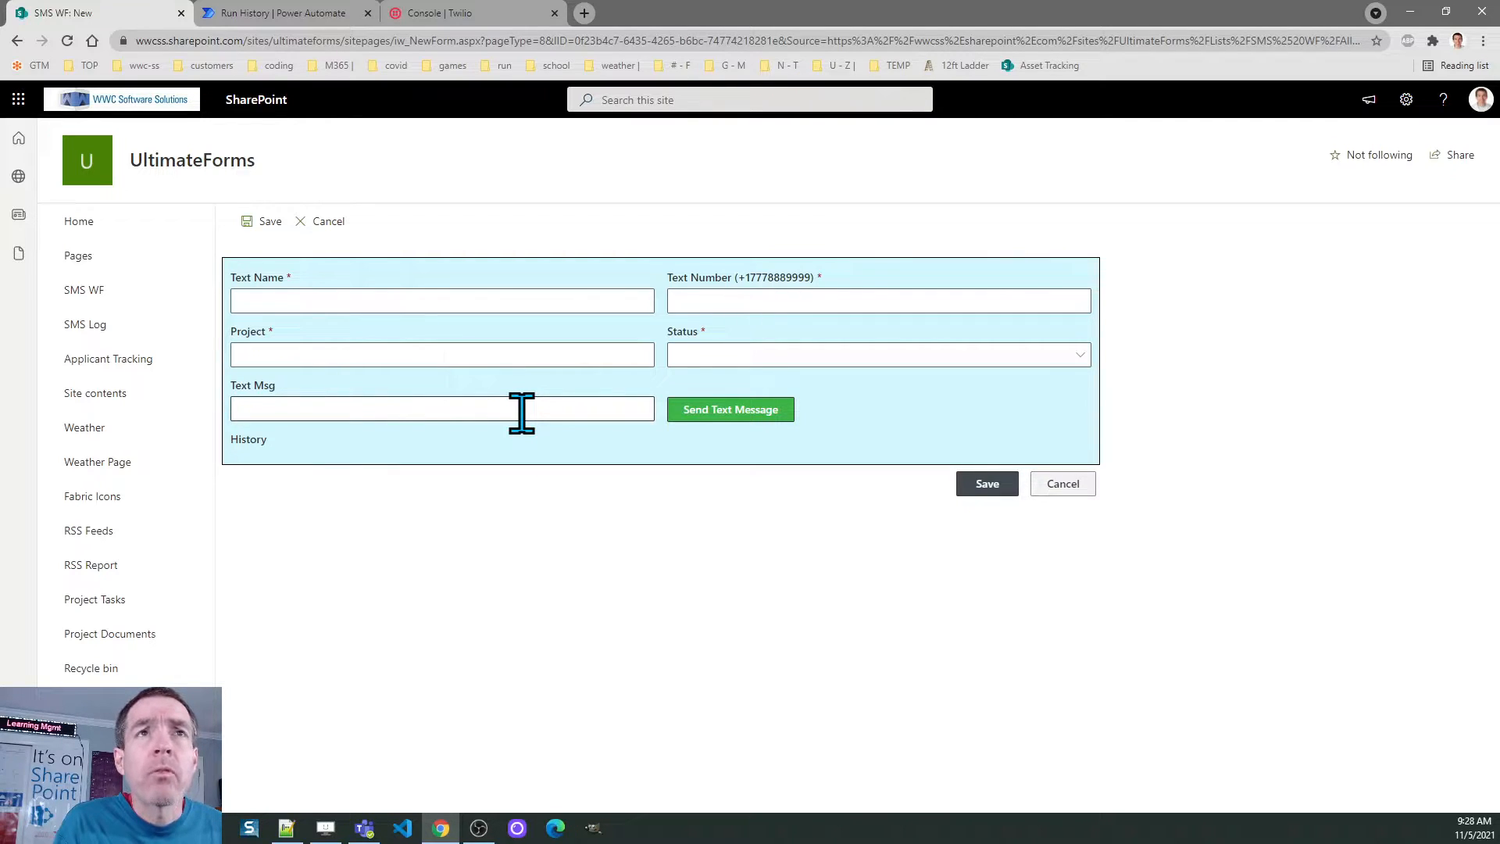
{"action": "left_click", "coordinate": [307, 300]}
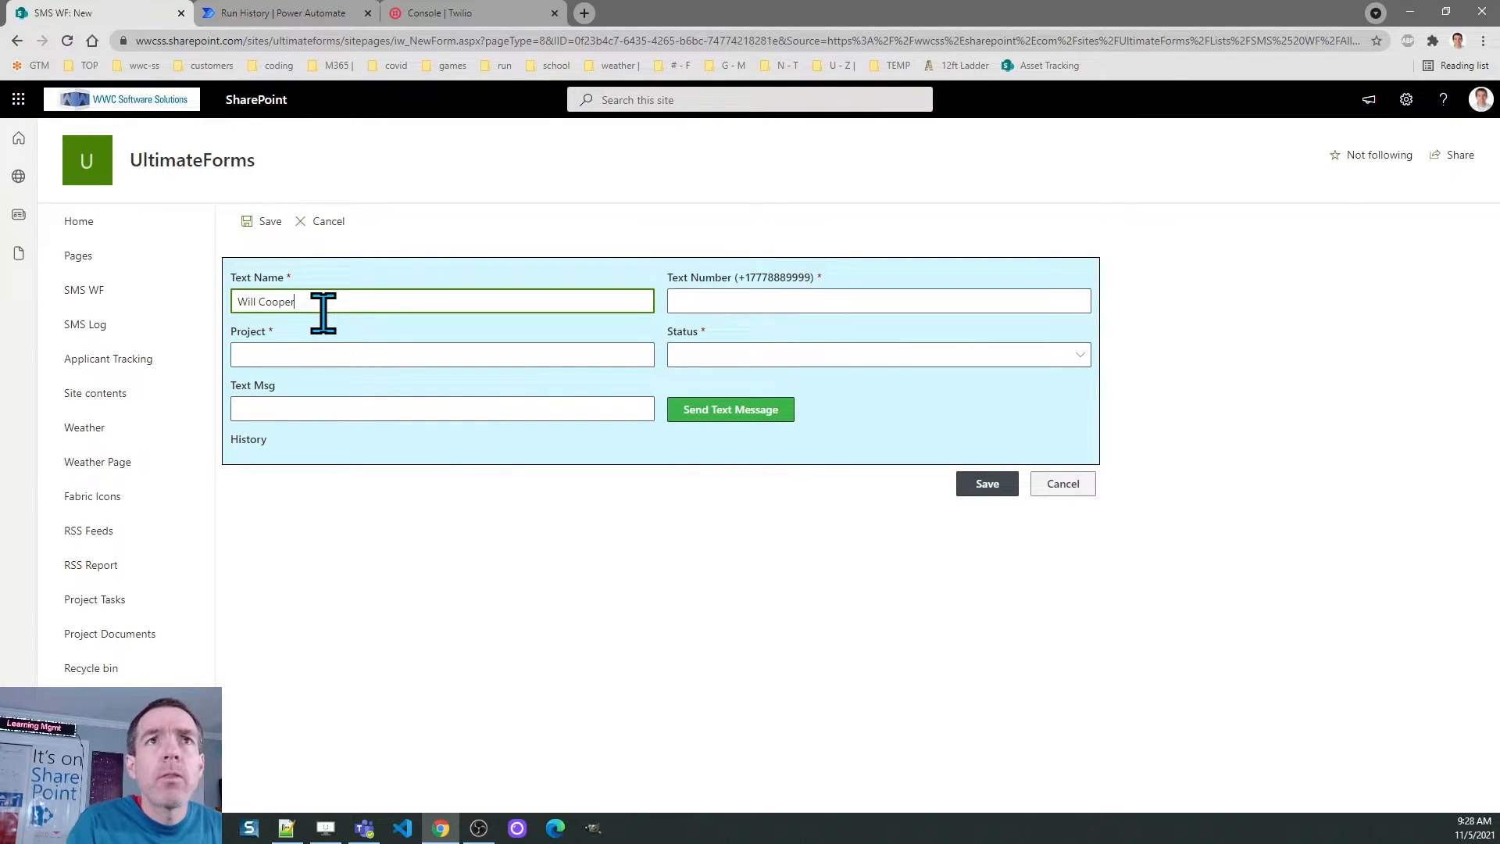
{"action": "left_click", "coordinate": [771, 299]}
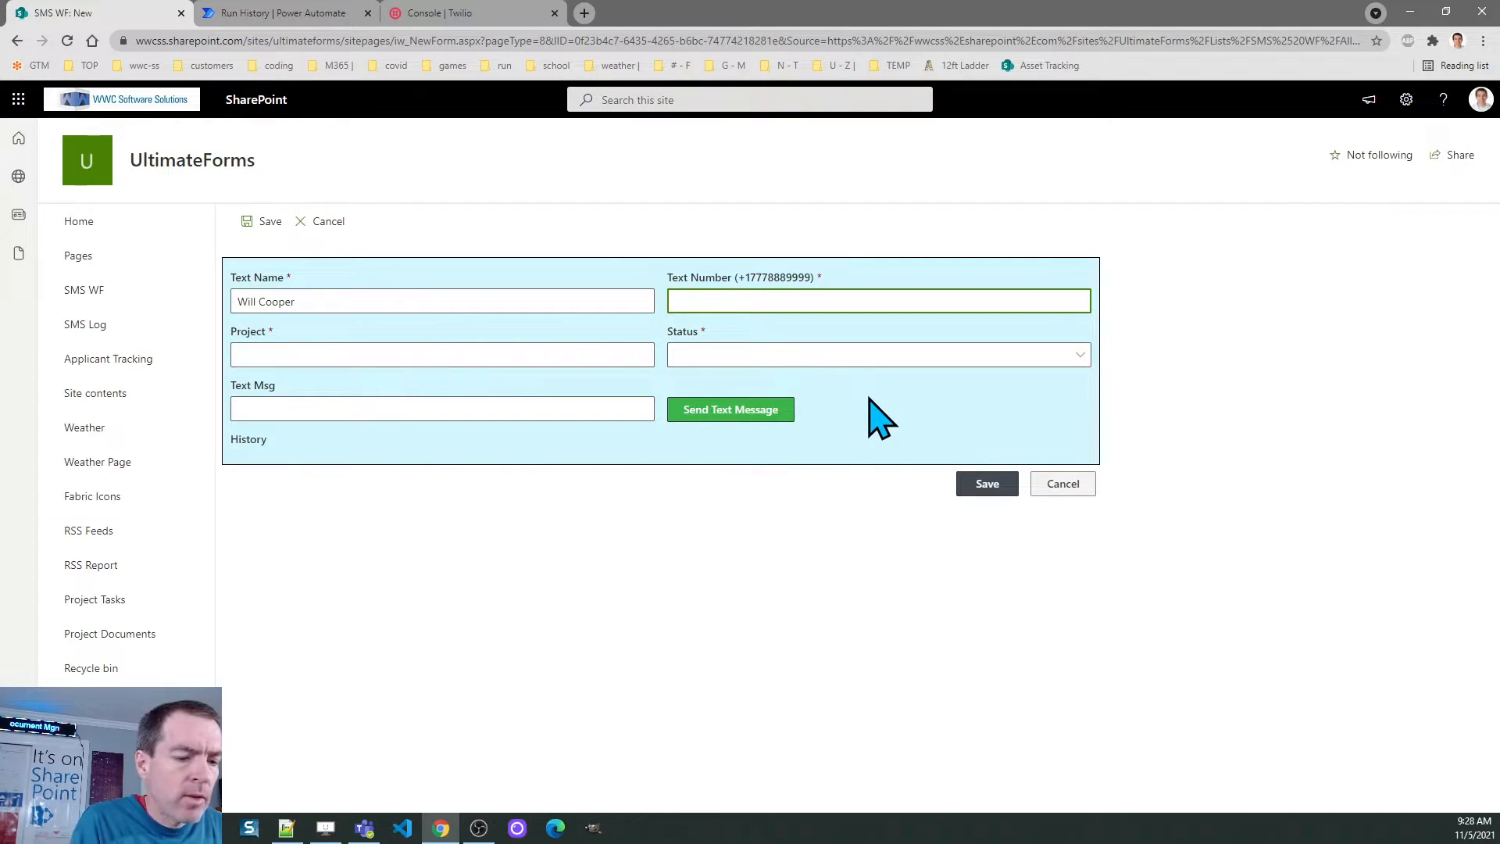
{"action": "type", "text": "+1"}
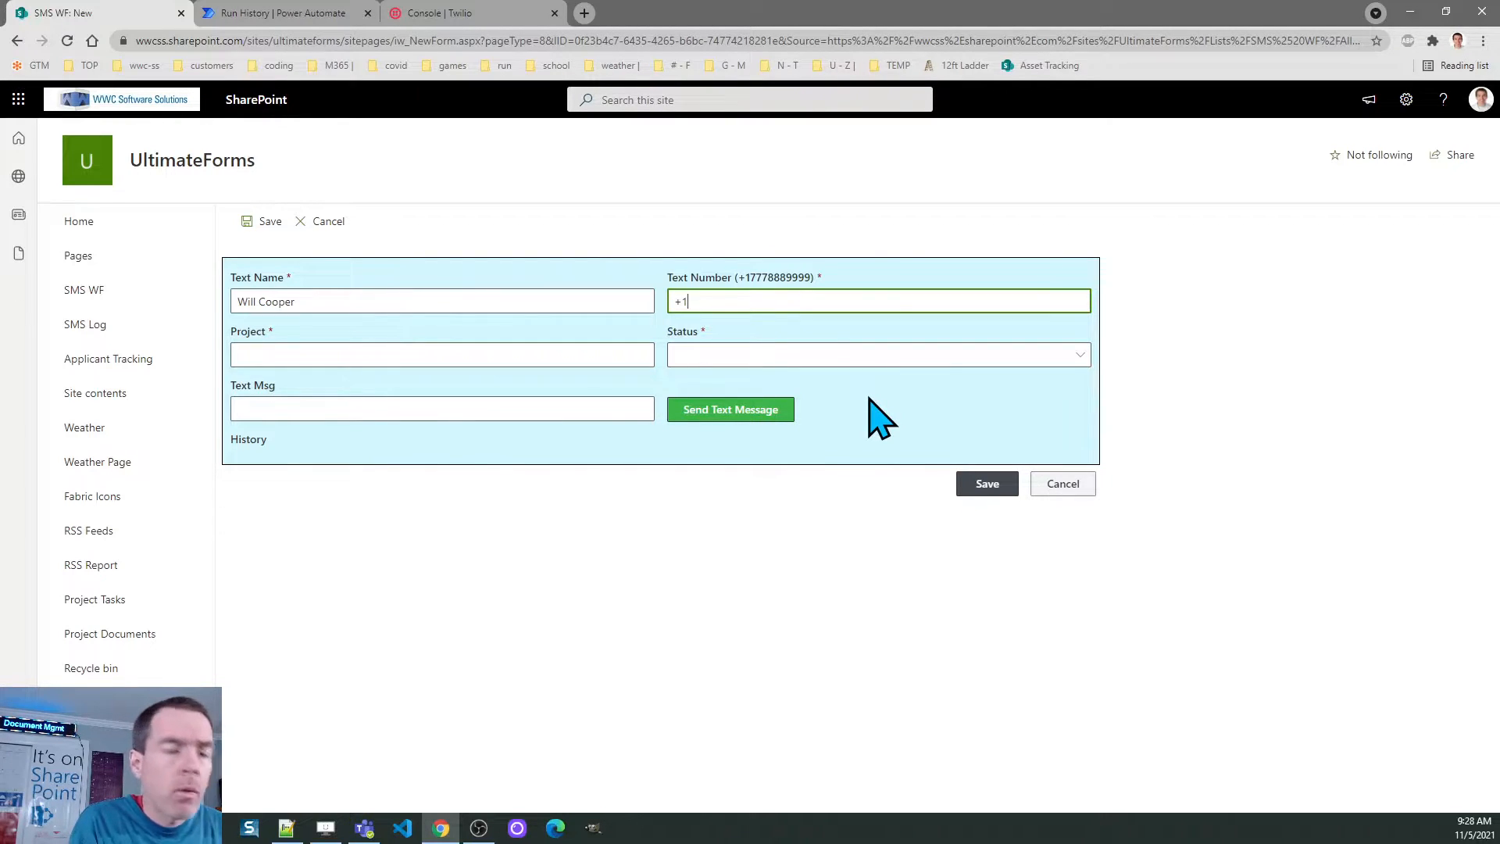
{"action": "type", "text": "••••••"}
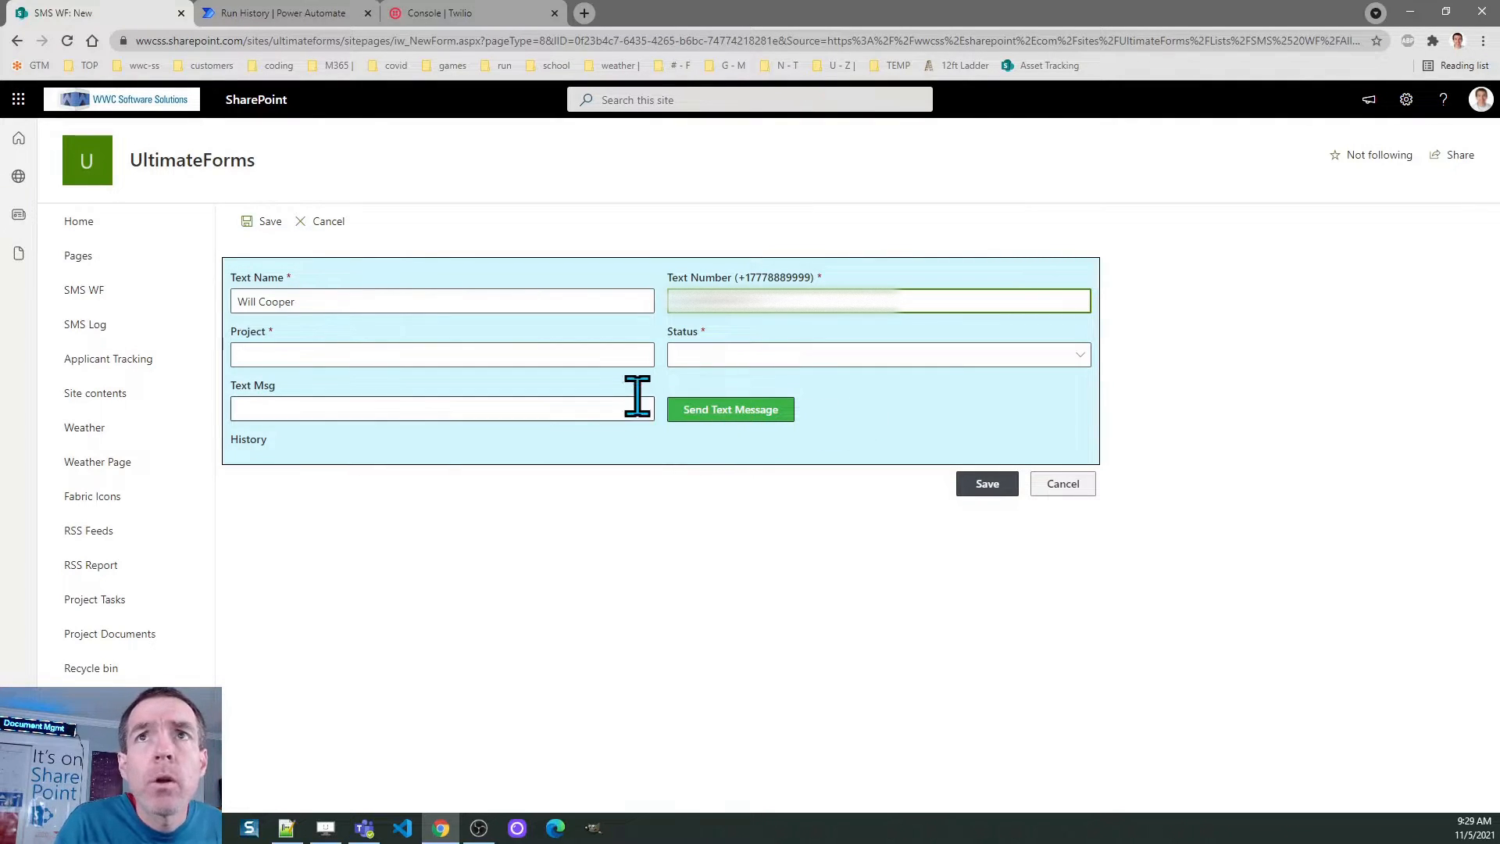
{"action": "left_click", "coordinate": [412, 356]}
{"action": "type", "text": "Cherries Project"}
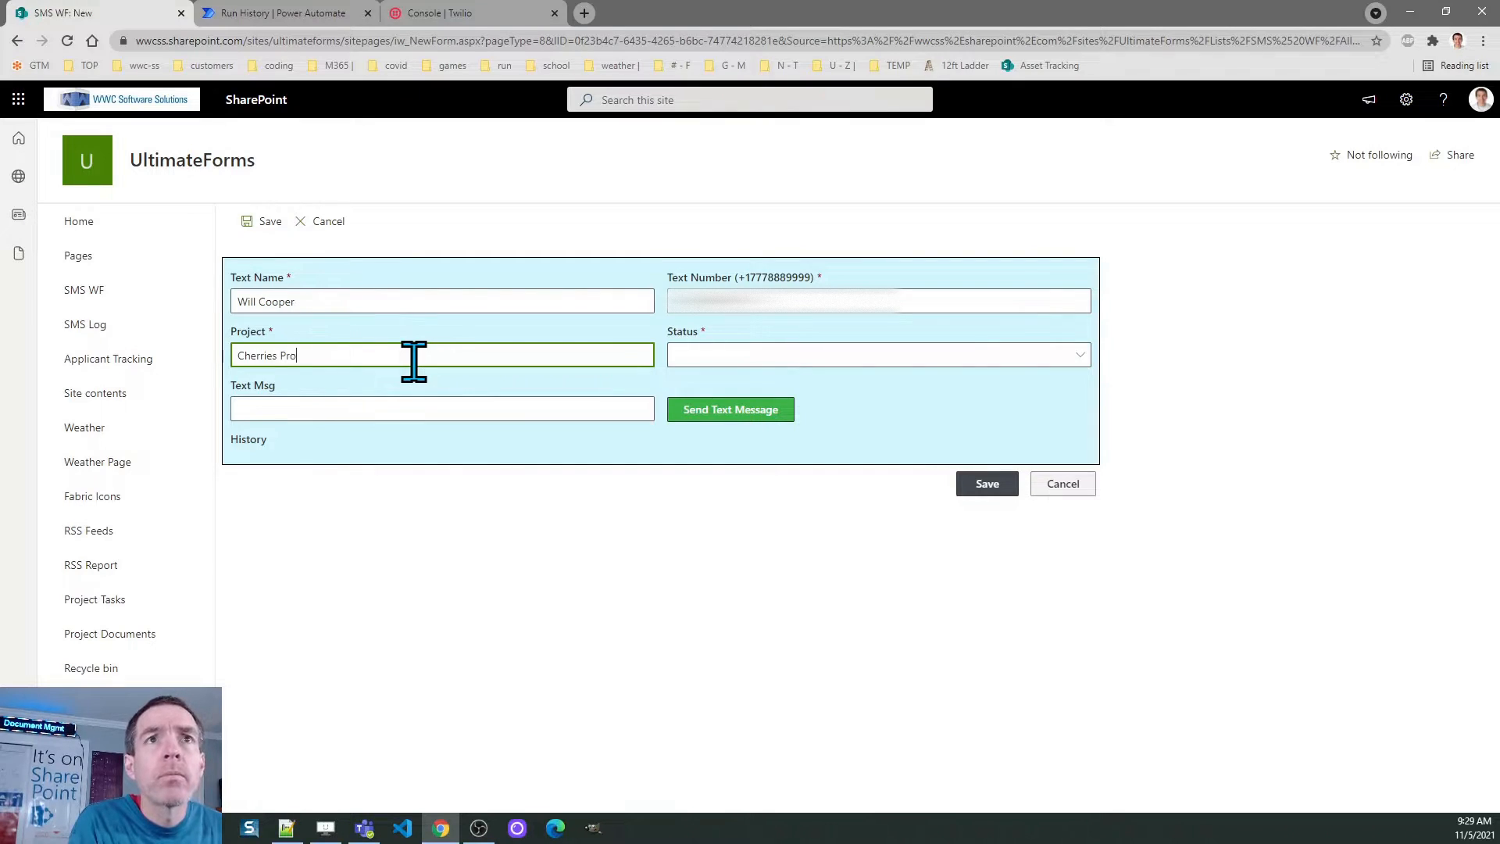
Set status Not Started, enter 'We are ready to get started on the Cherries Project!' and send it
{"action": "key", "text": "Tab"}
{"action": "key", "text": "Down"}
{"action": "key", "text": "Tab"}
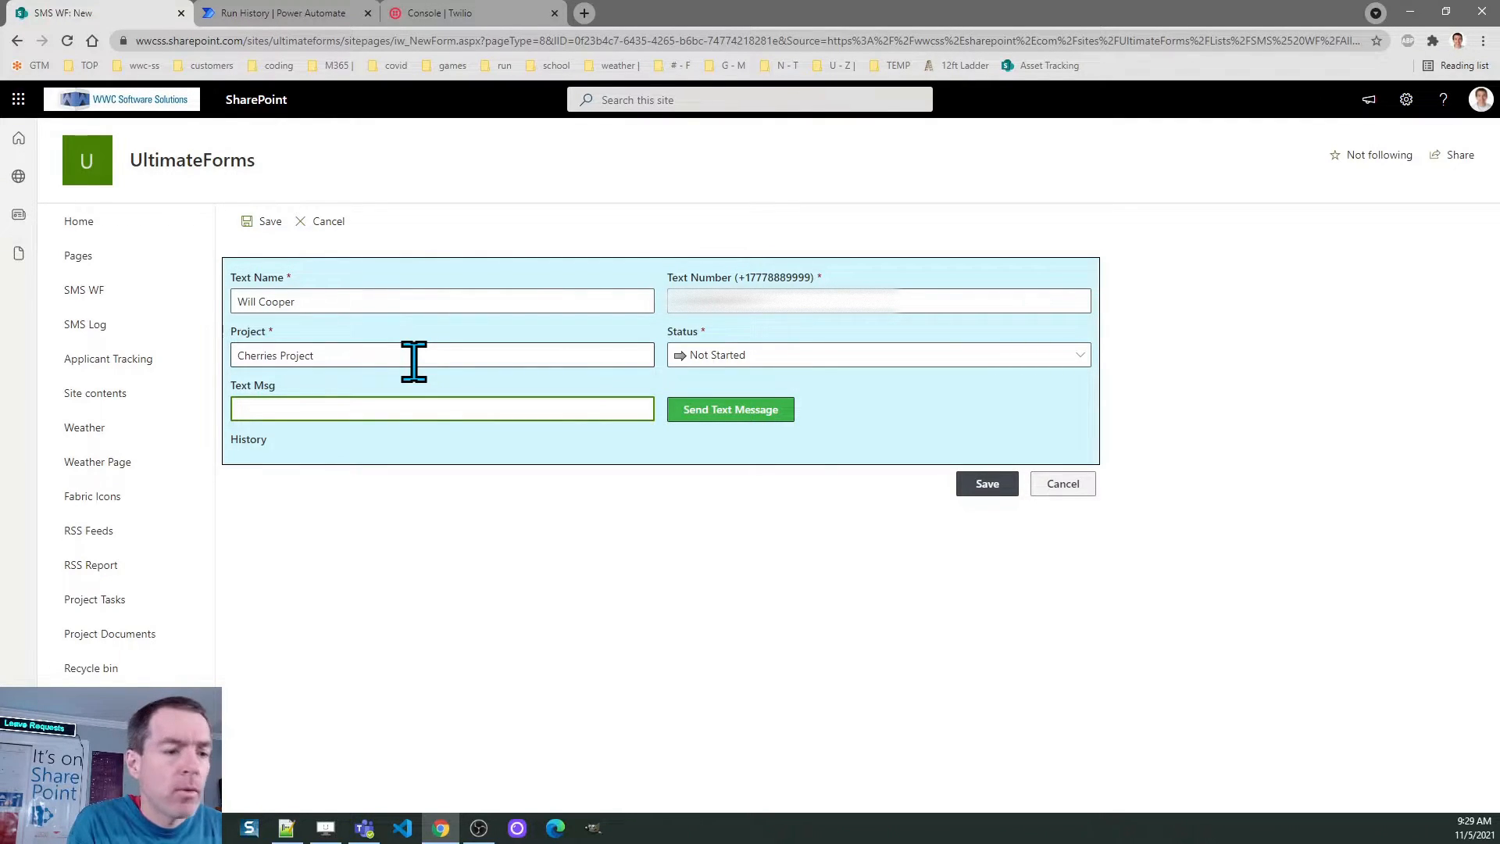
{"action": "type", "text": "We are ready to get started on the Cherries Project!"}
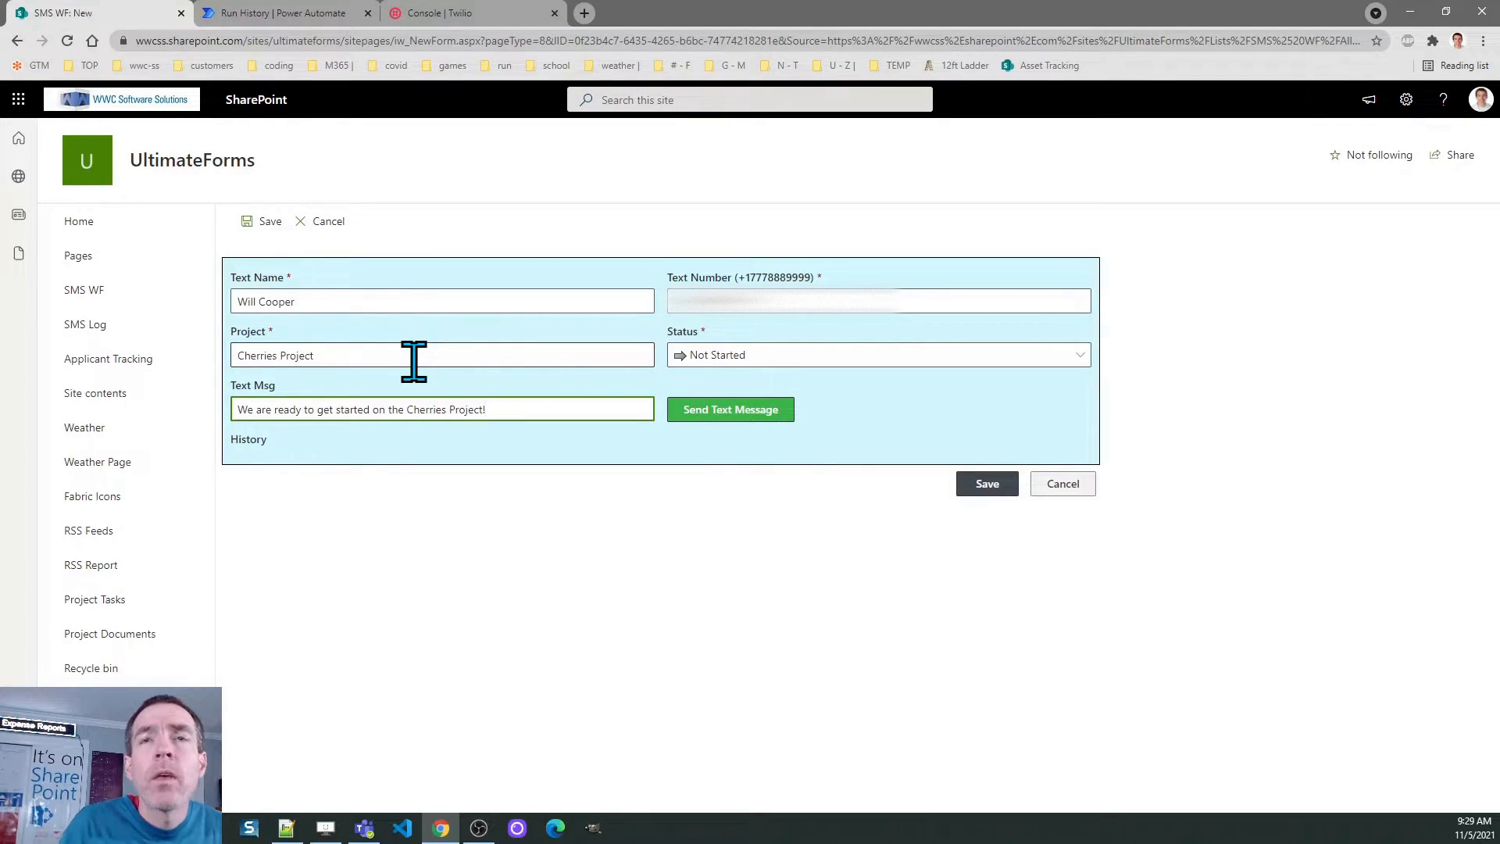
{"action": "left_click", "coordinate": [707, 409]}
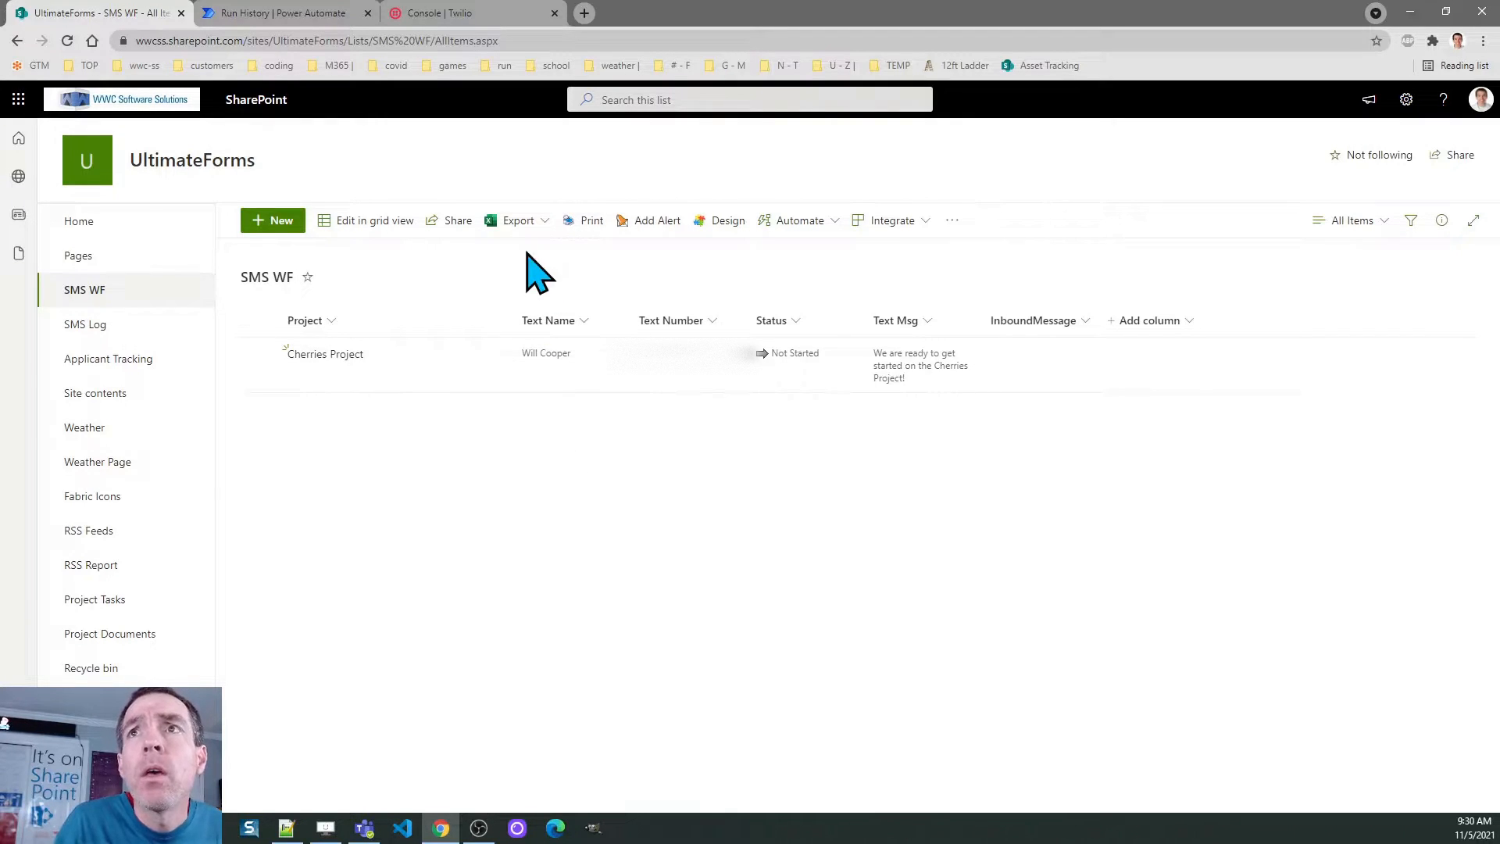
Refresh the list and check the Cherries Project item's history for the 'Sounds good to me' reply without saving
{"action": "left_click", "coordinate": [67, 40]}
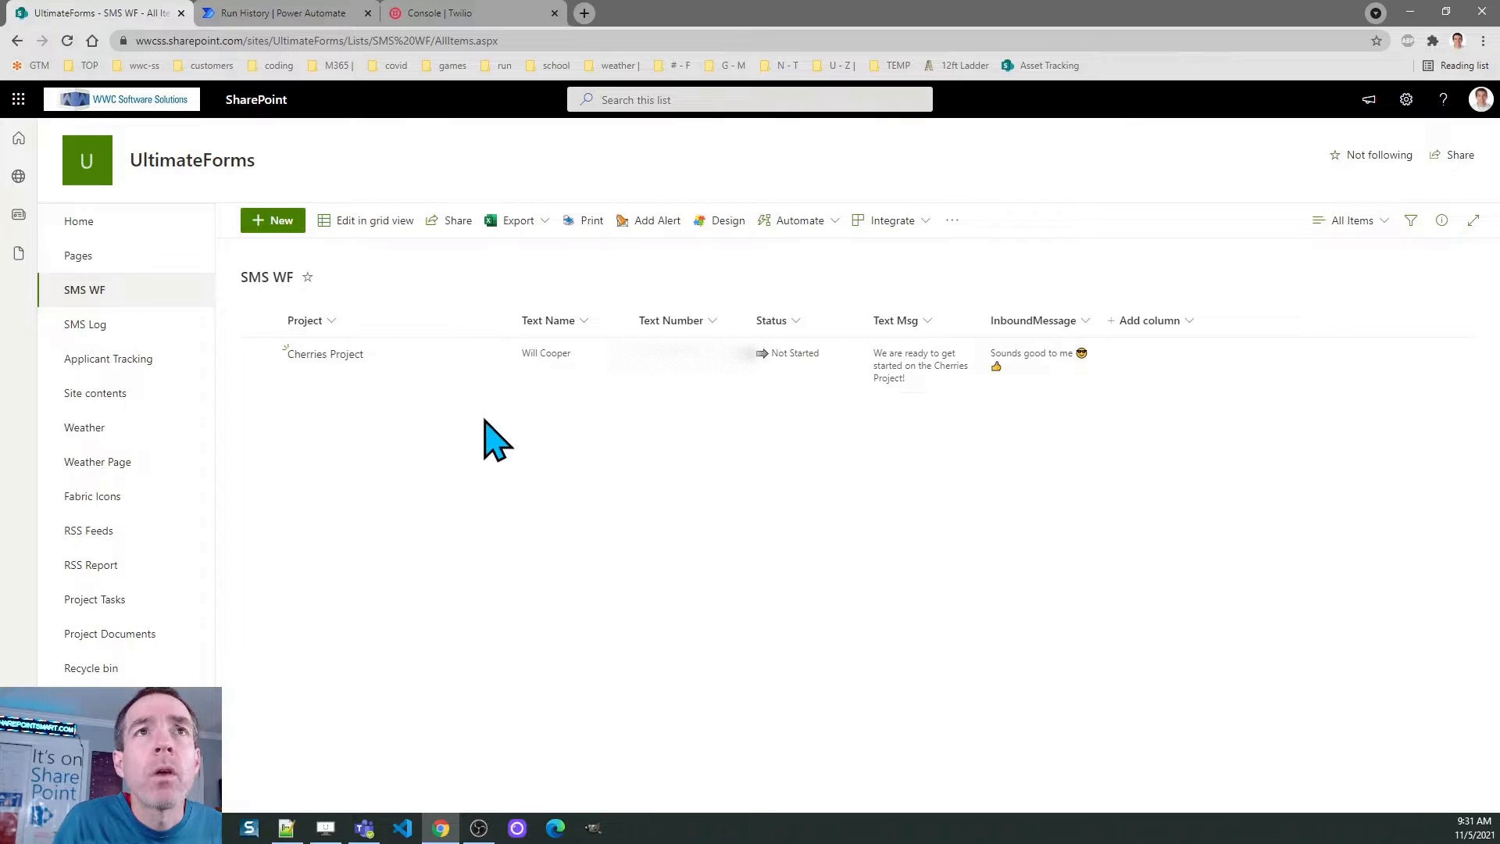
{"action": "left_click", "coordinate": [258, 354]}
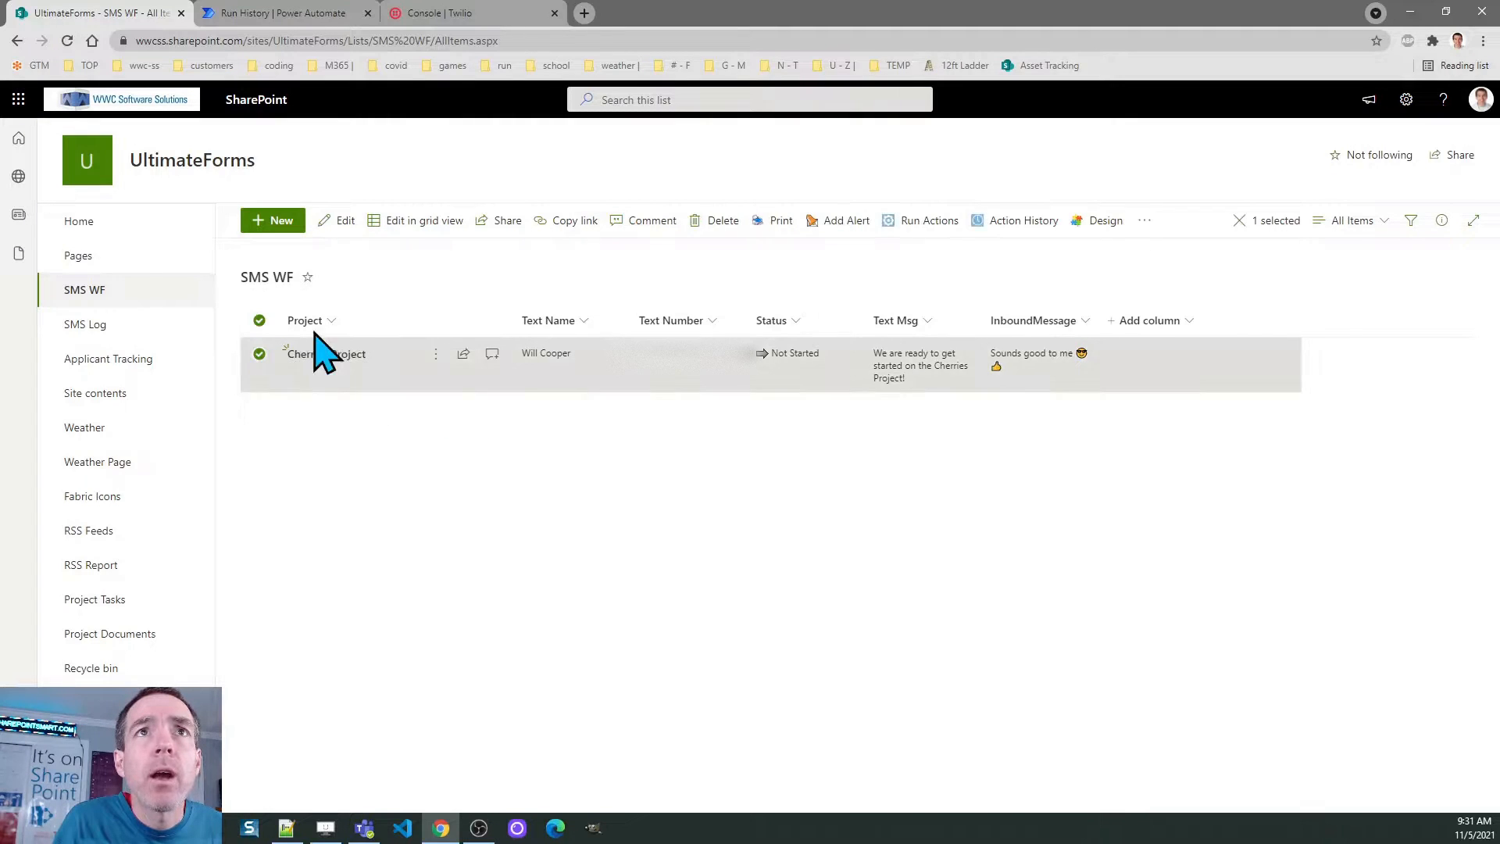
{"action": "left_click", "coordinate": [341, 221]}
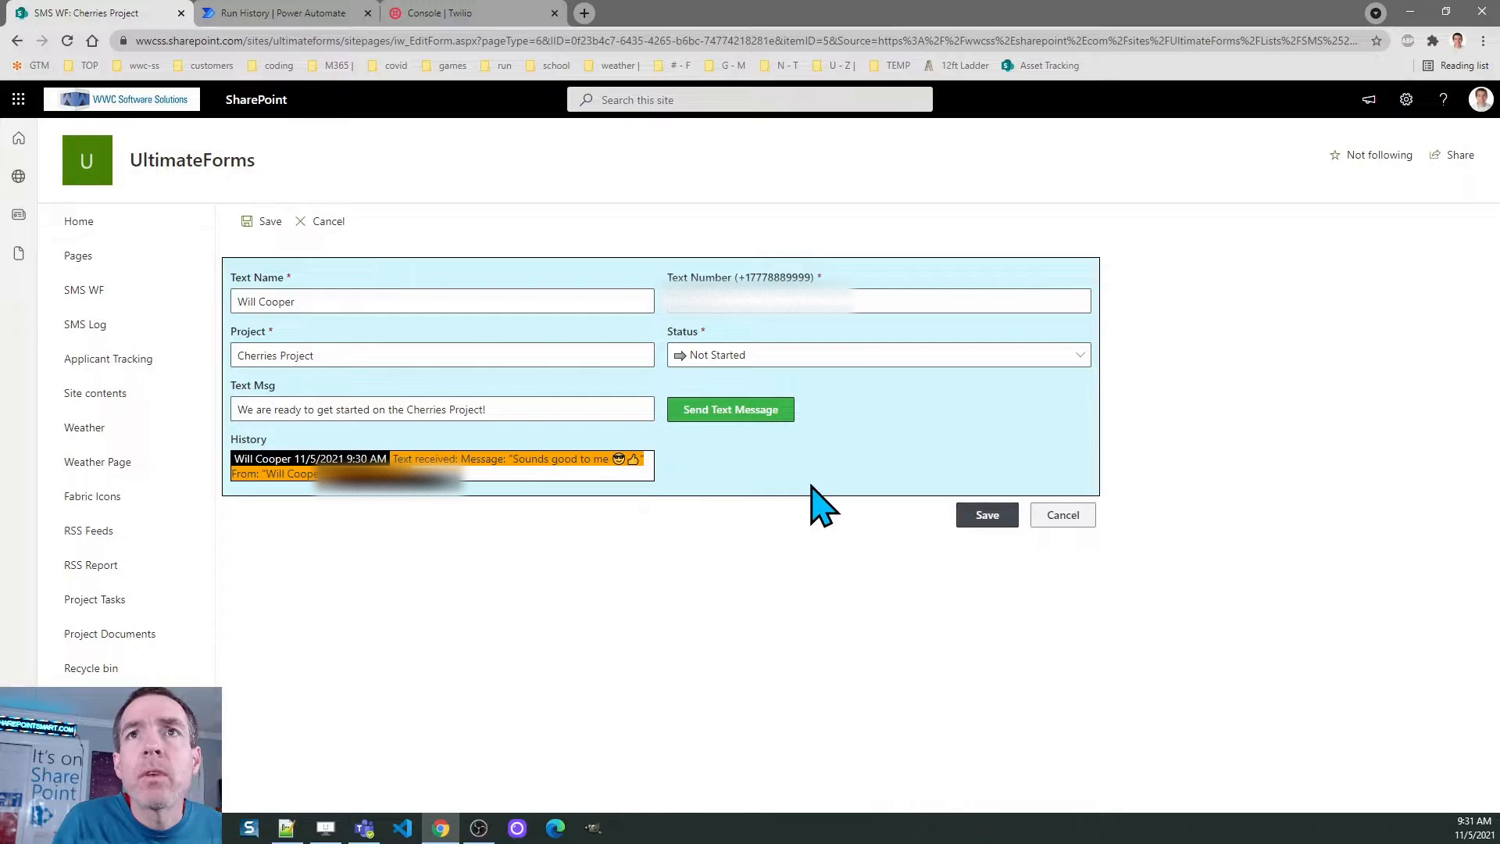
{"action": "left_click", "coordinate": [1056, 520]}
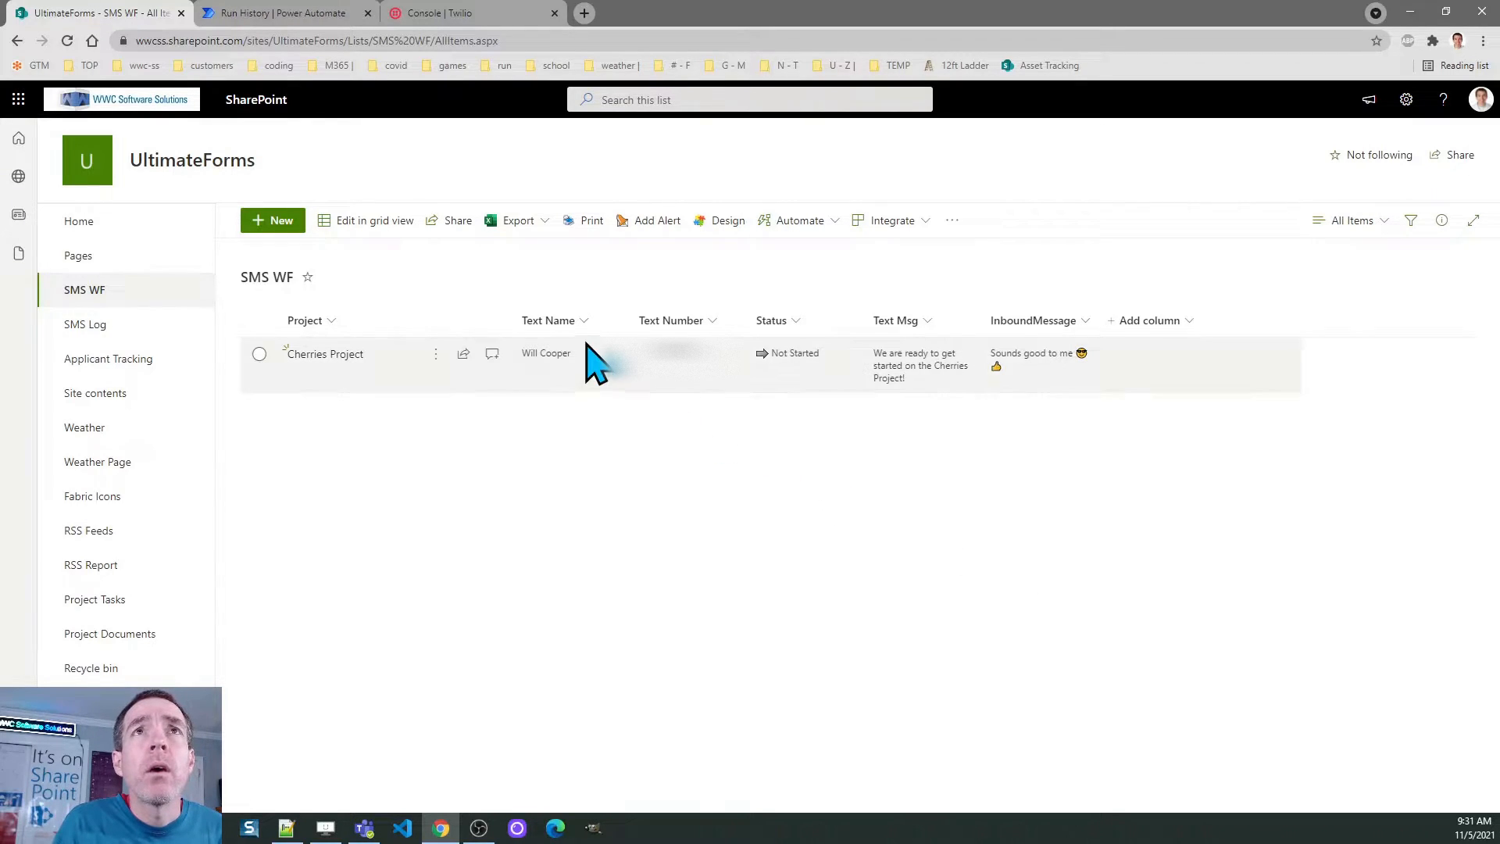
In Twilio Console, open Twilio Main Project and view all active phone numbers
{"action": "left_click", "coordinate": [439, 23]}
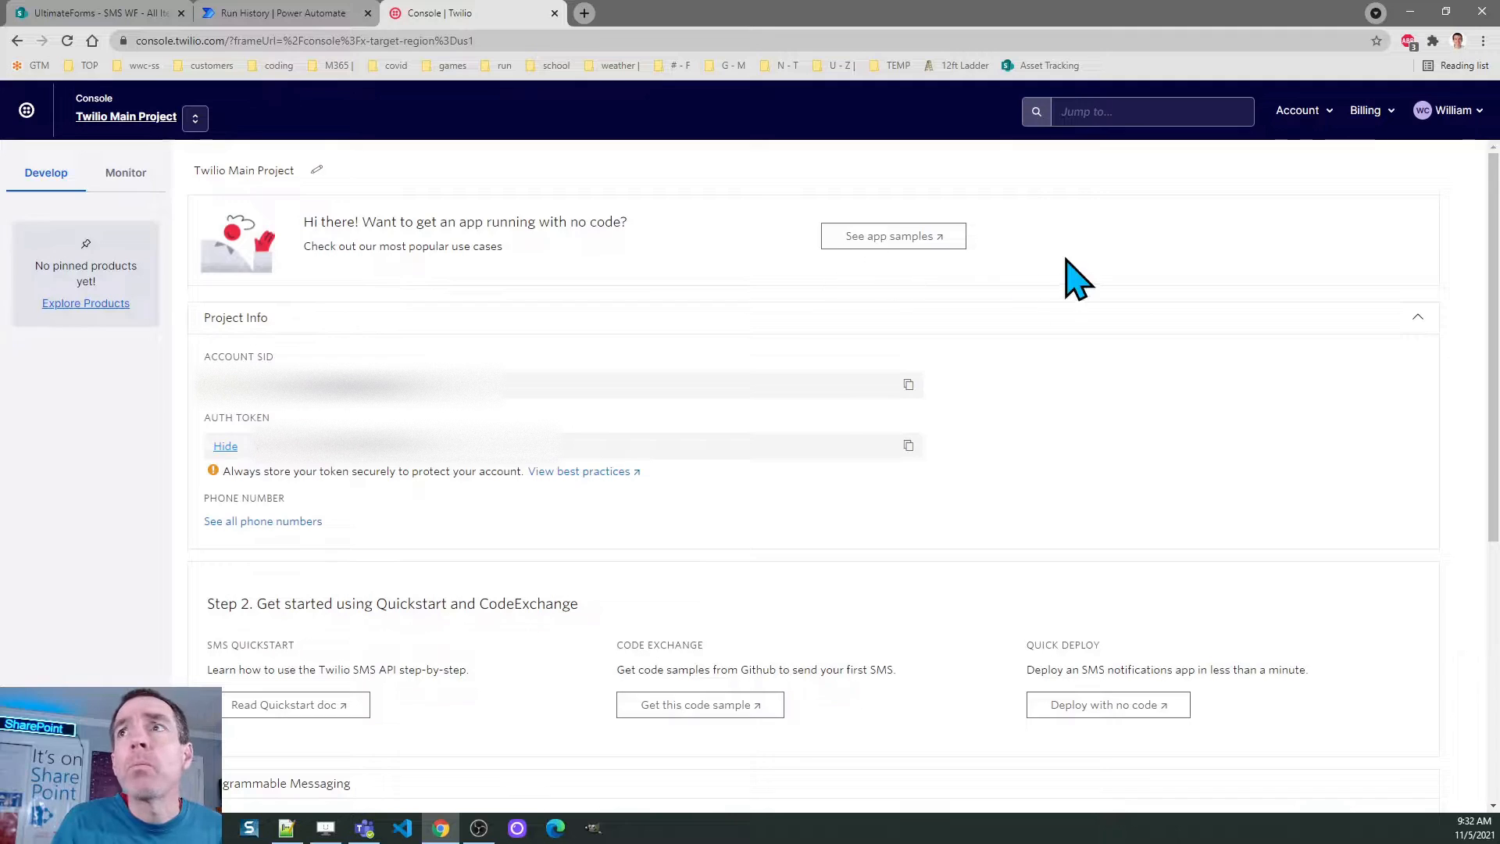
{"action": "mouse_move", "coordinate": [1496, 221]}
{"action": "left_mouse_down"}
{"action": "mouse_move", "coordinate": [1498, 493]}
{"action": "mouse_move", "coordinate": [1495, 235]}
{"action": "left_mouse_up"}
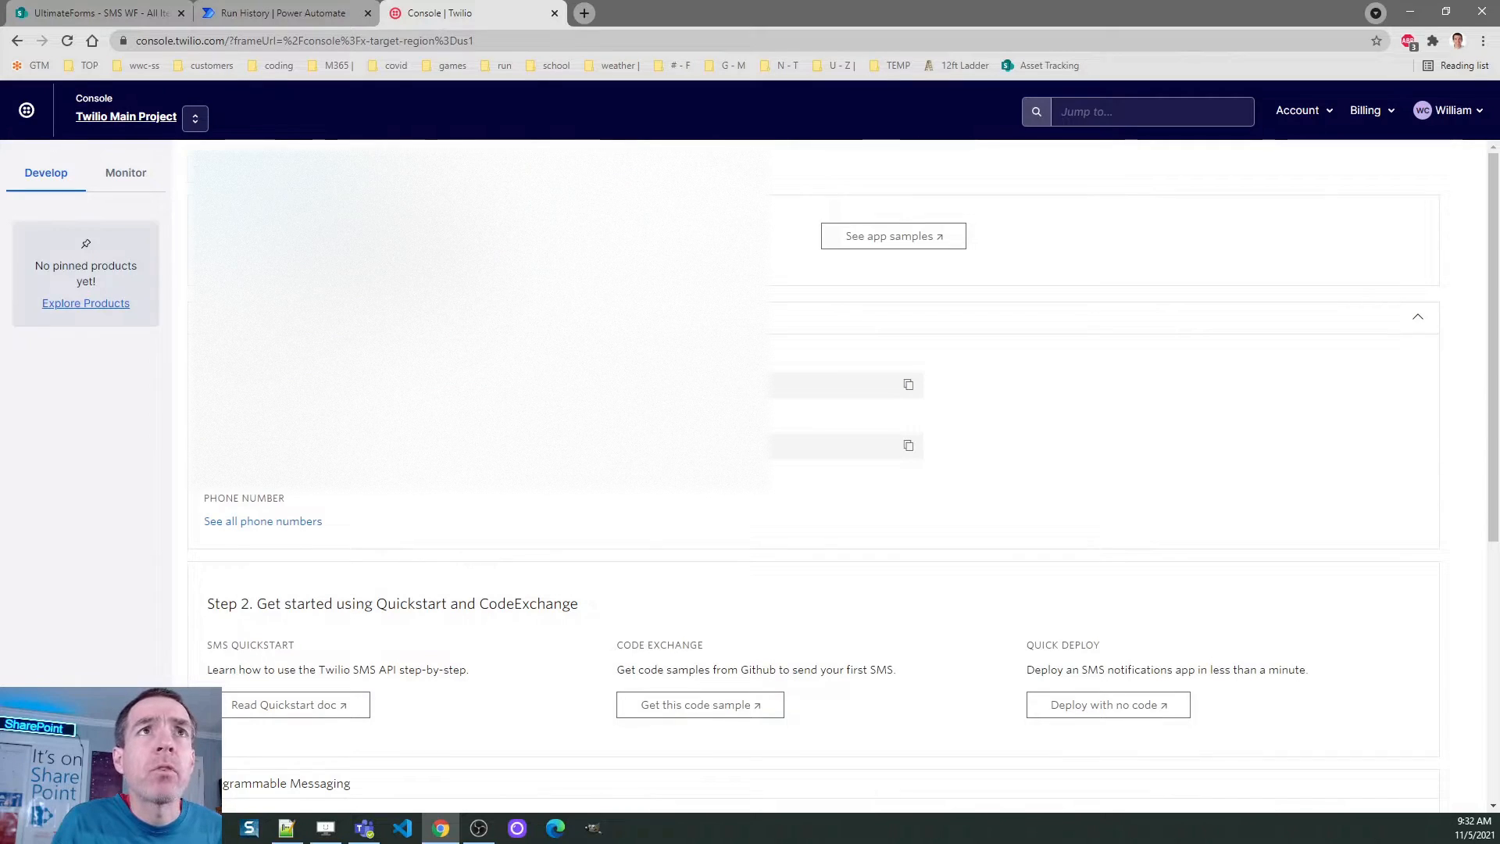
{"action": "left_click", "coordinate": [117, 118]}
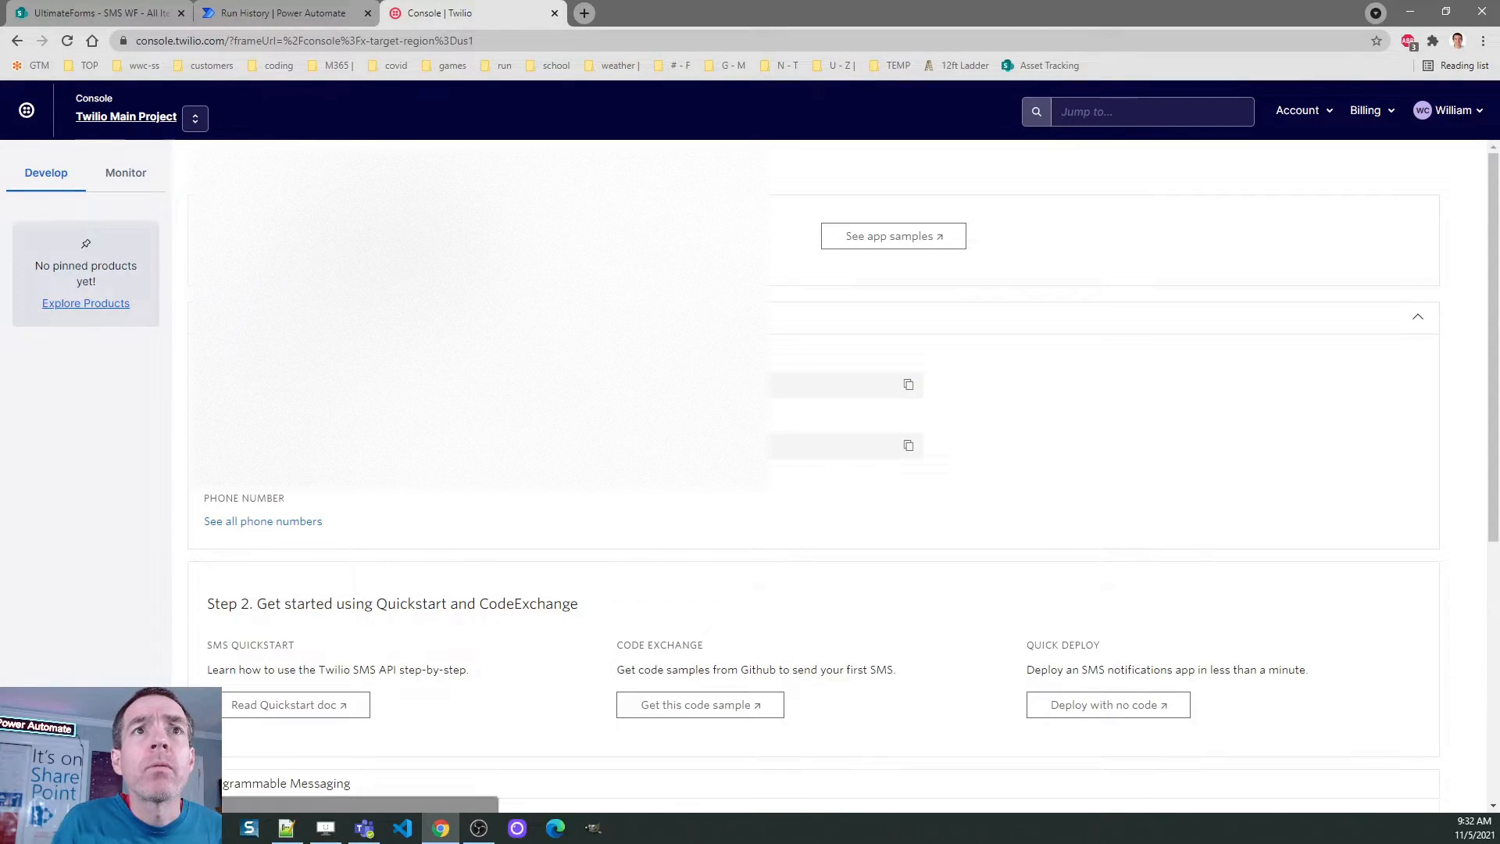
{"action": "left_click", "coordinate": [254, 522]}
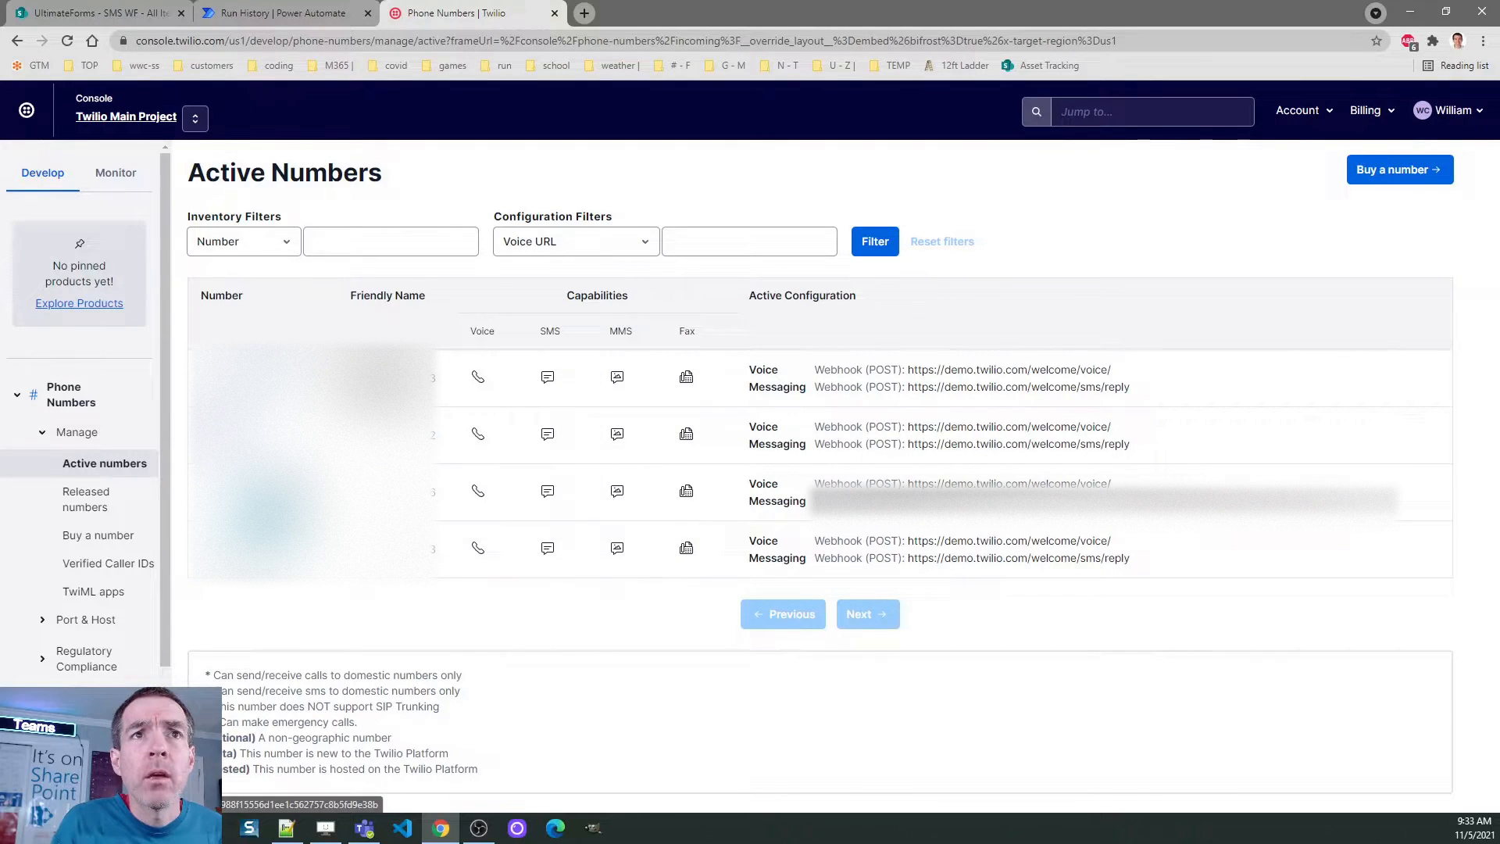
{"action": "left_click", "coordinate": [388, 550]}
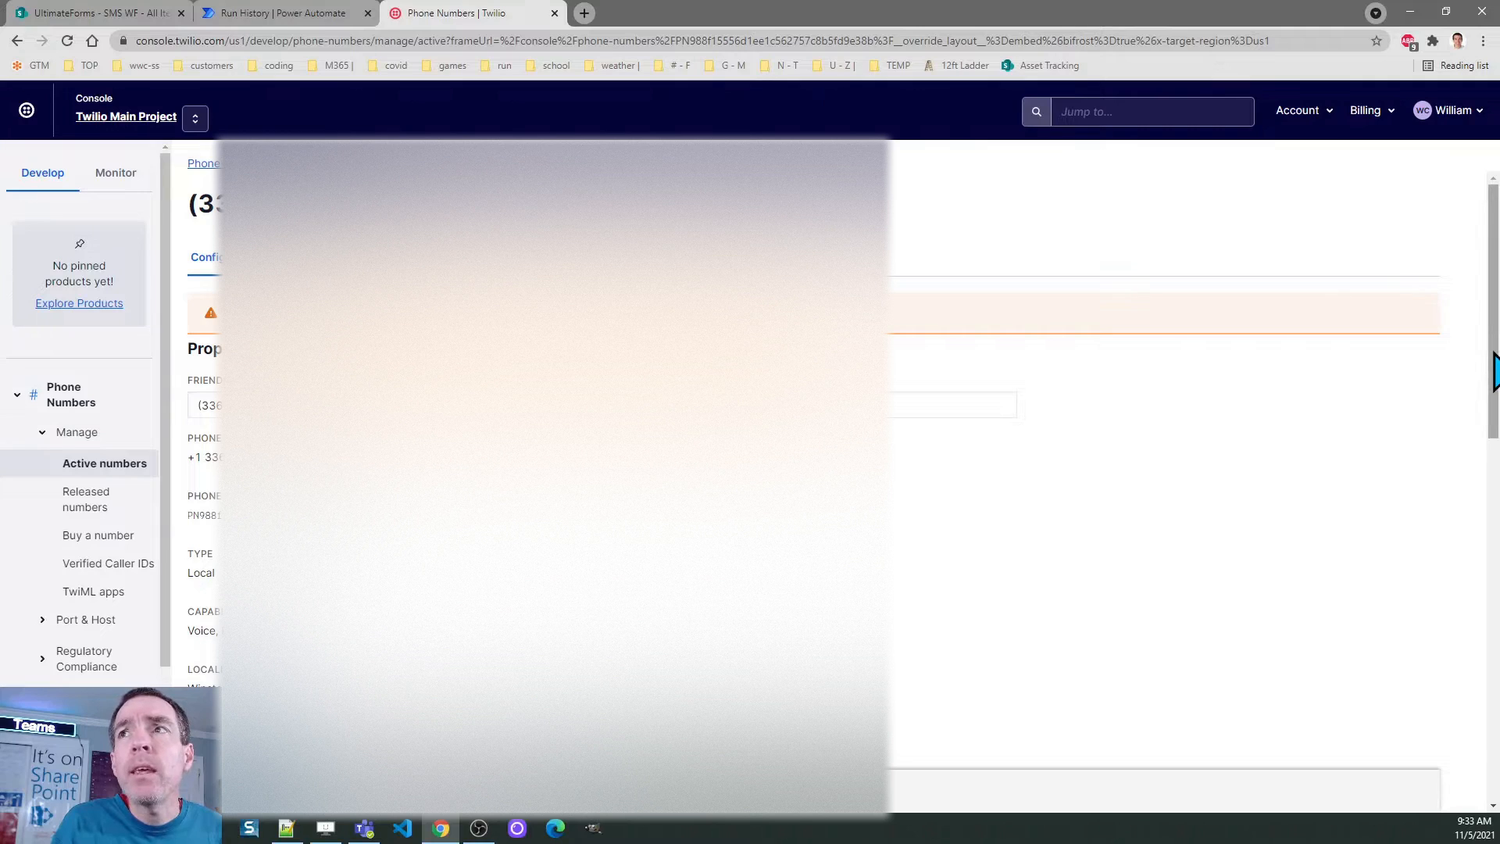
{"action": "left_click_drag", "start_coordinate": [1495, 352], "coordinate": [1498, 598]}
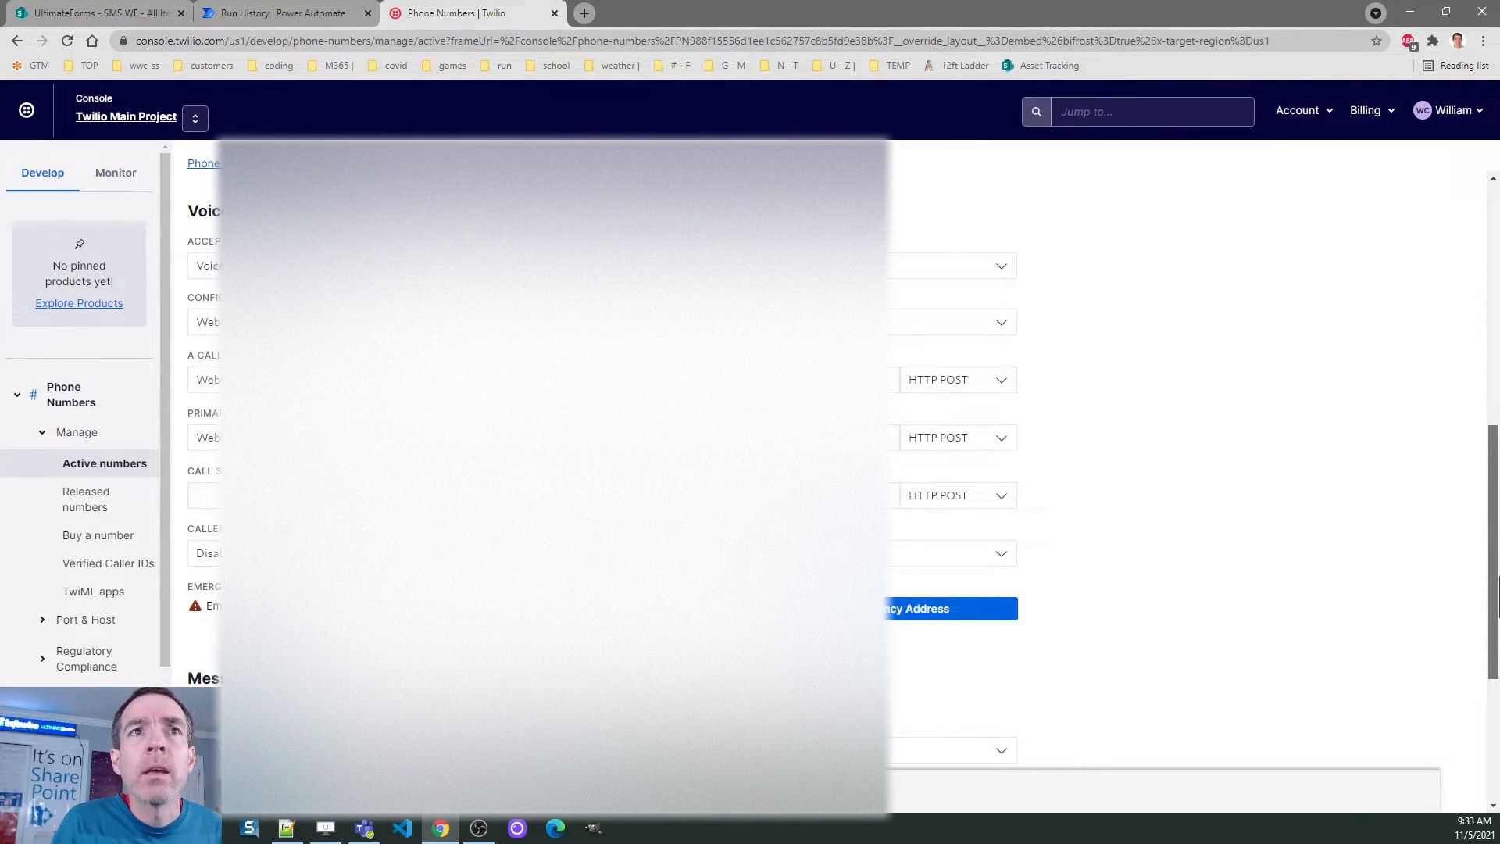
{"action": "left_click_drag", "start_coordinate": [1498, 598], "coordinate": [1498, 677]}
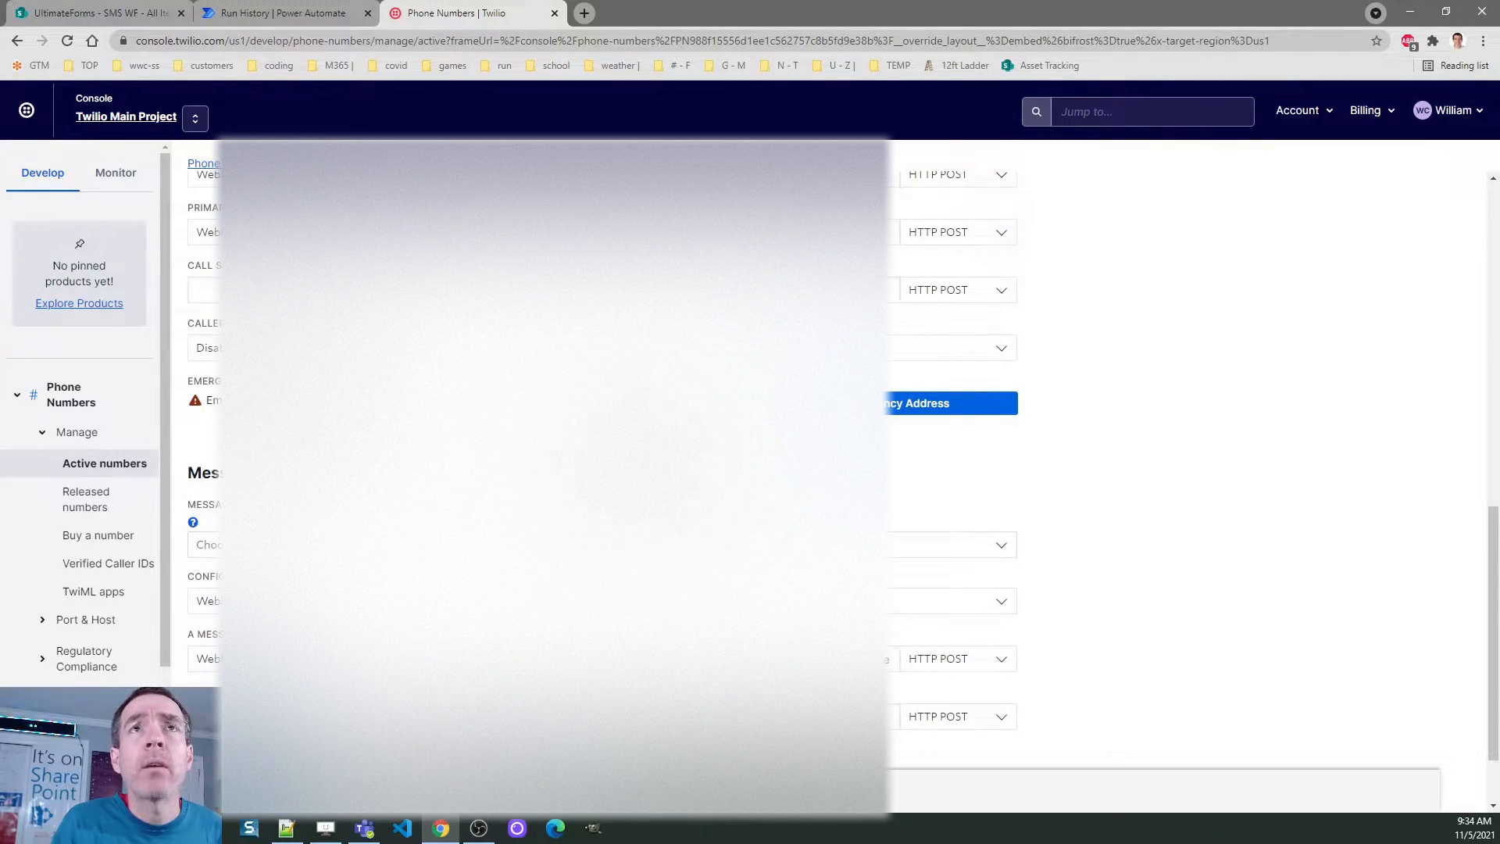
Open the Twilio Send SMS Text (TWILIO) flow from My flows in edit mode
{"action": "left_click", "coordinate": [286, 13]}
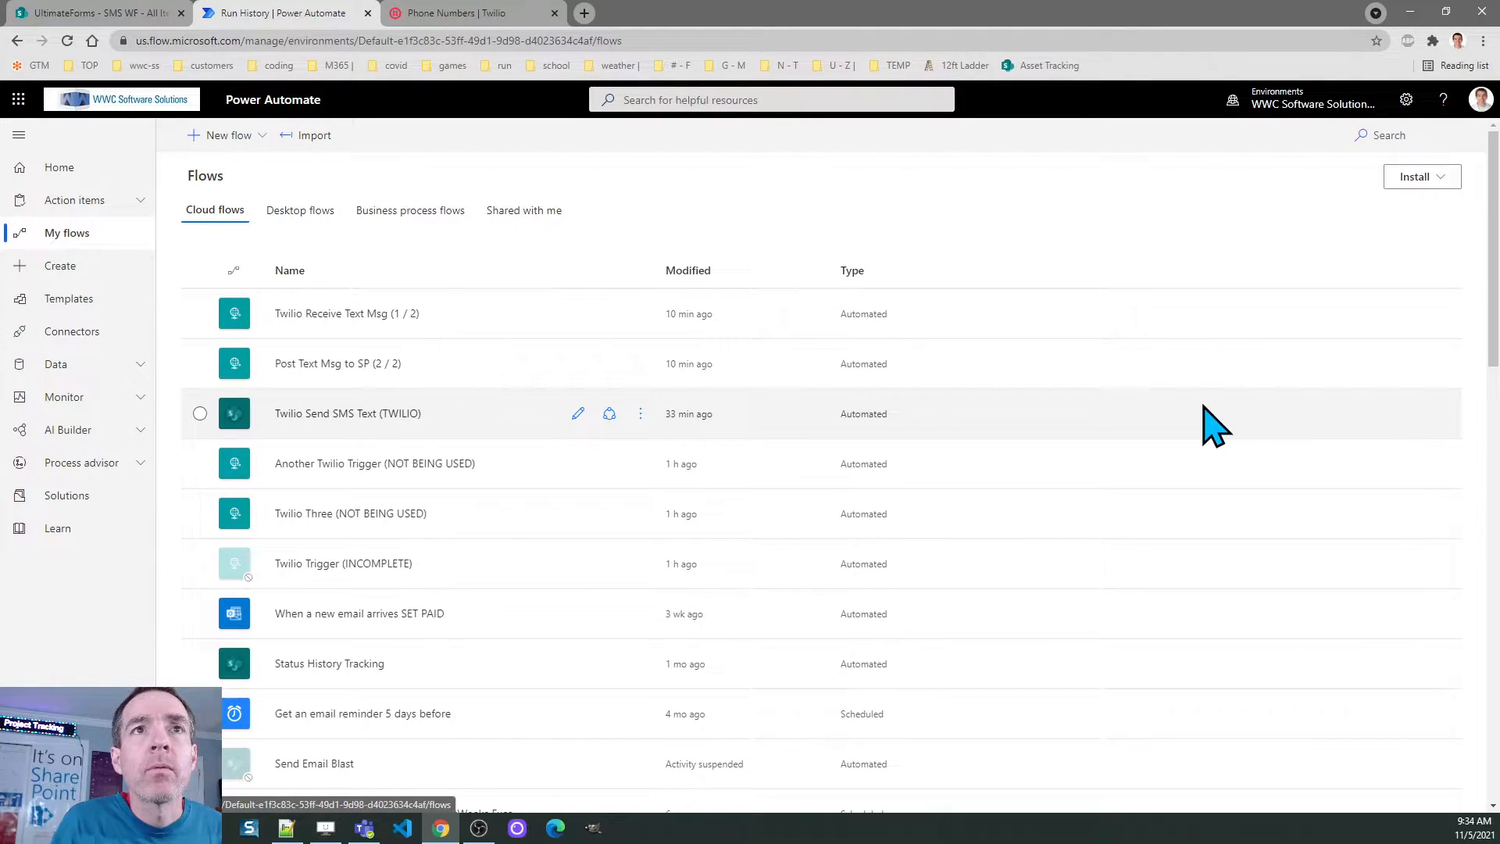
{"action": "left_click", "coordinate": [579, 415]}
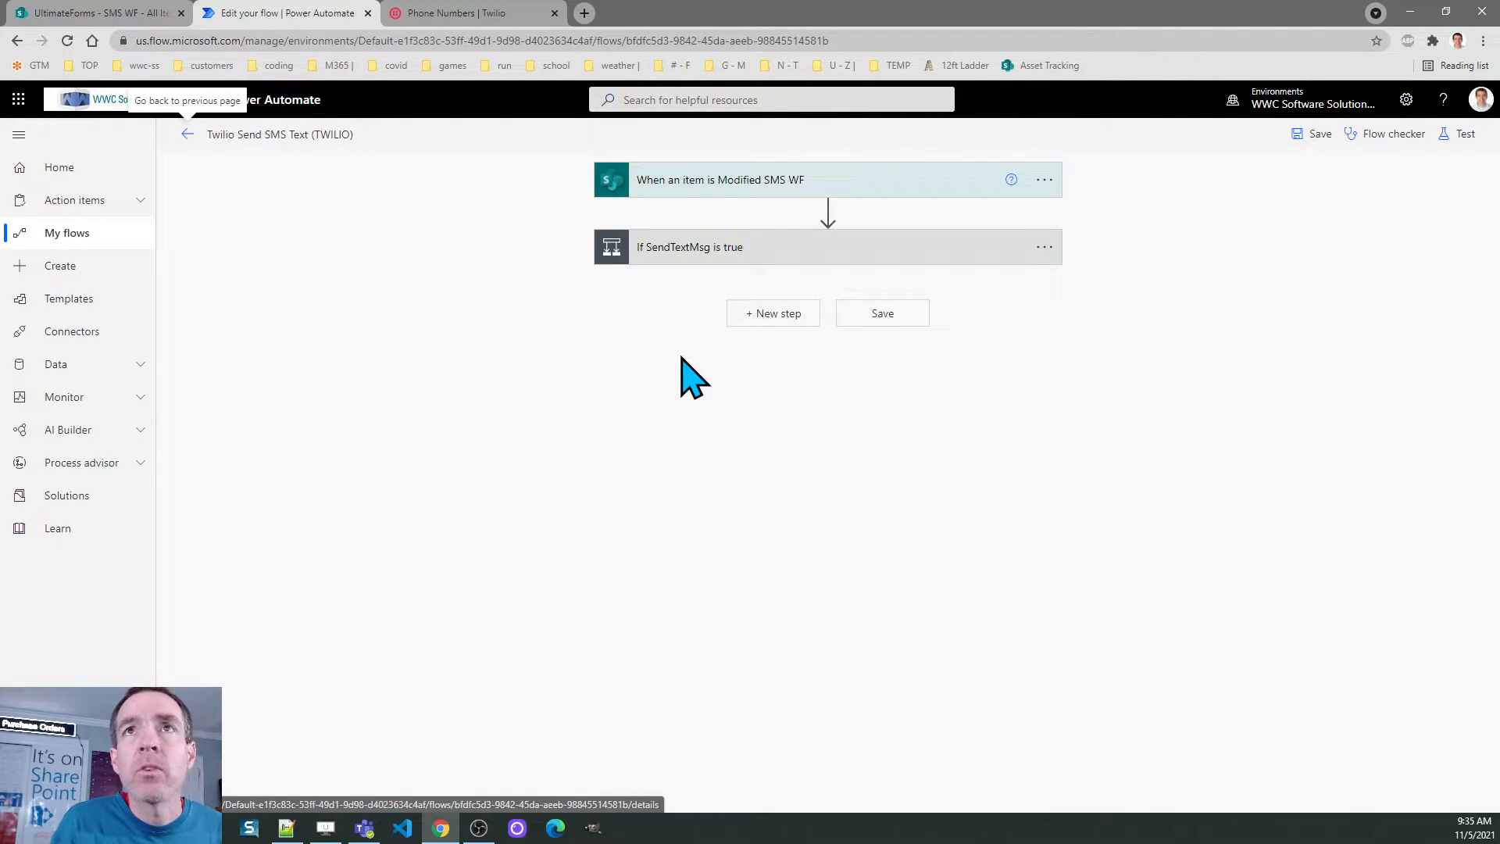
Expand the SMS WF trigger with its advanced options and the 'If SendTextMsg is true' condition
{"action": "left_click", "coordinate": [715, 181]}
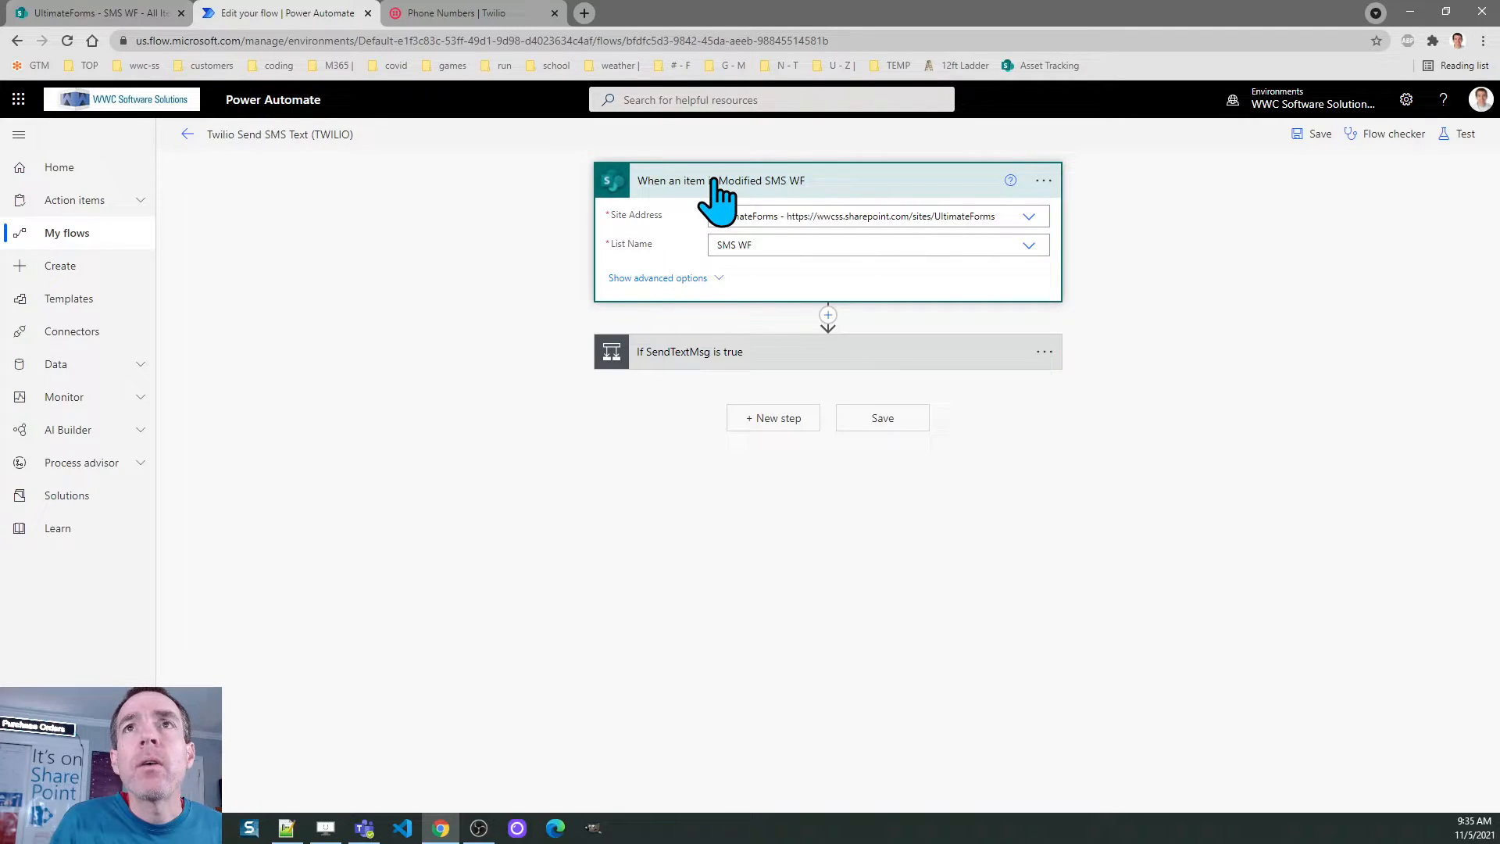
{"action": "left_click", "coordinate": [695, 279]}
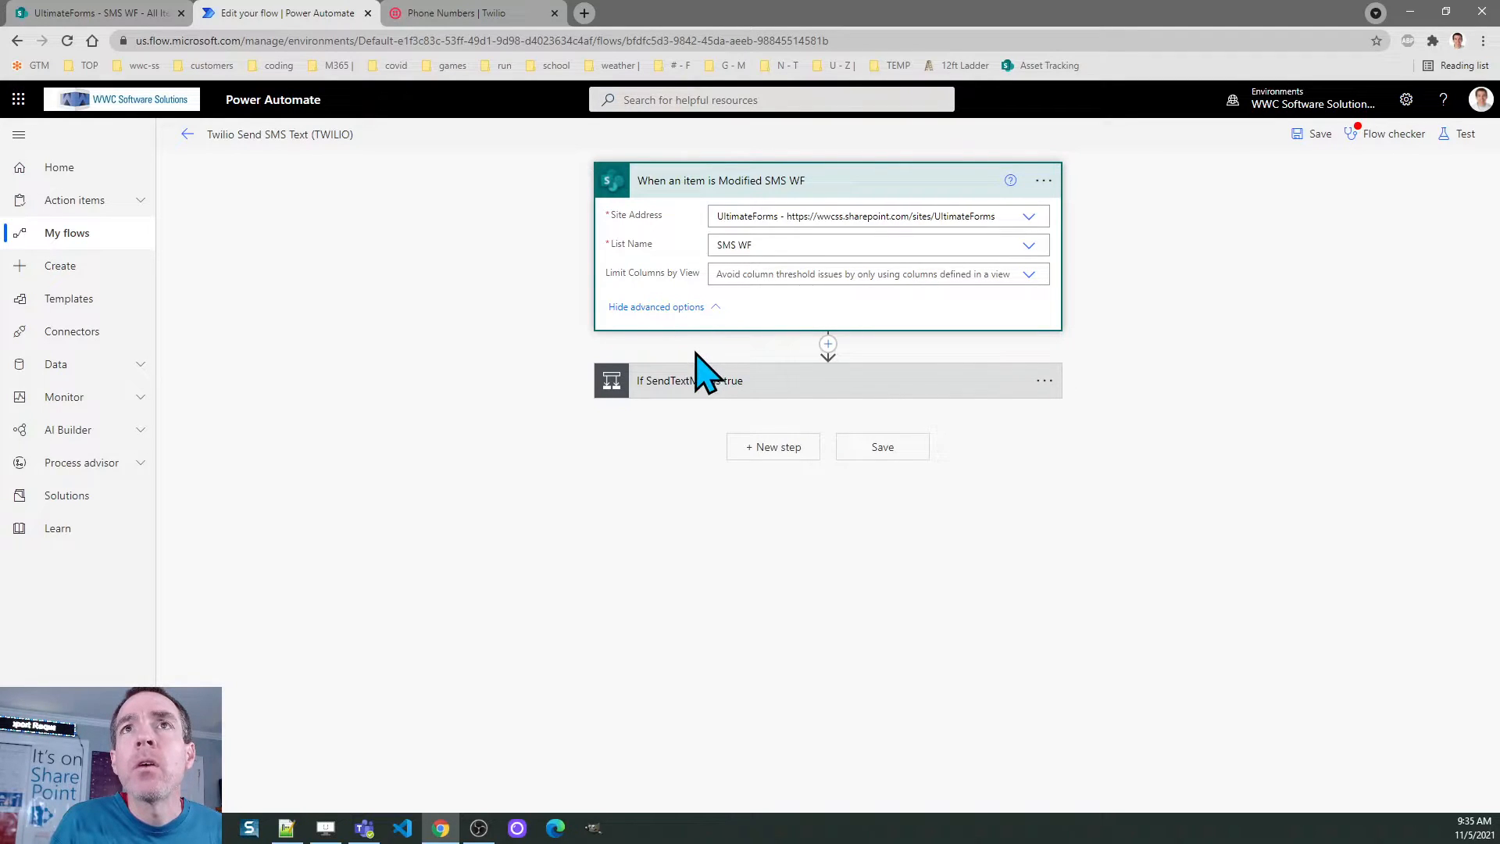
{"action": "left_click", "coordinate": [680, 383]}
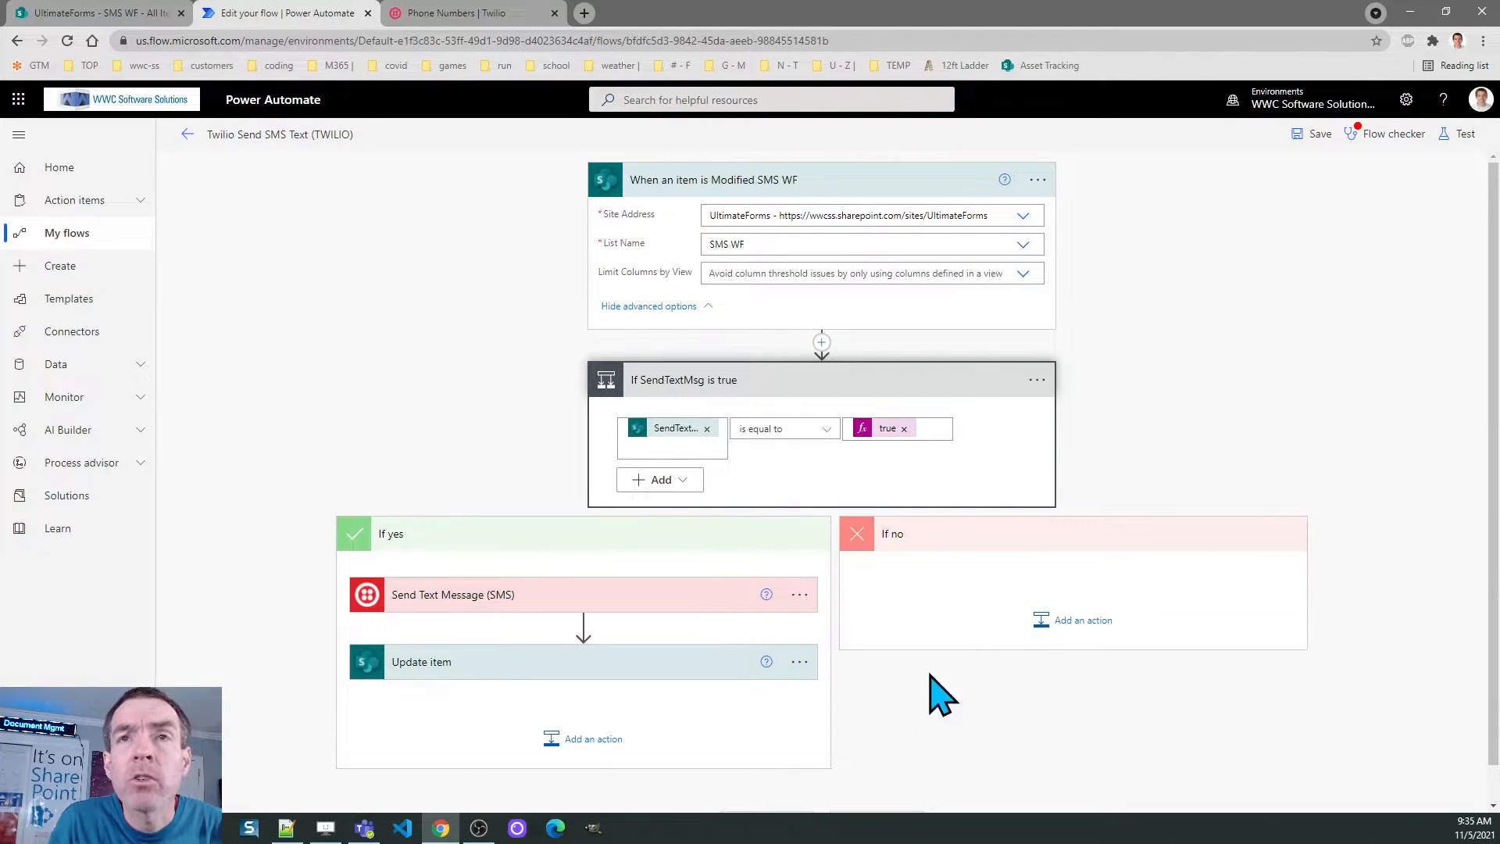
Expand the Send Text Message (SMS) action to review its phone number and Text fields, cancelling a new connection
{"action": "left_click_drag", "start_coordinate": [1493, 406], "coordinate": [1499, 468]}
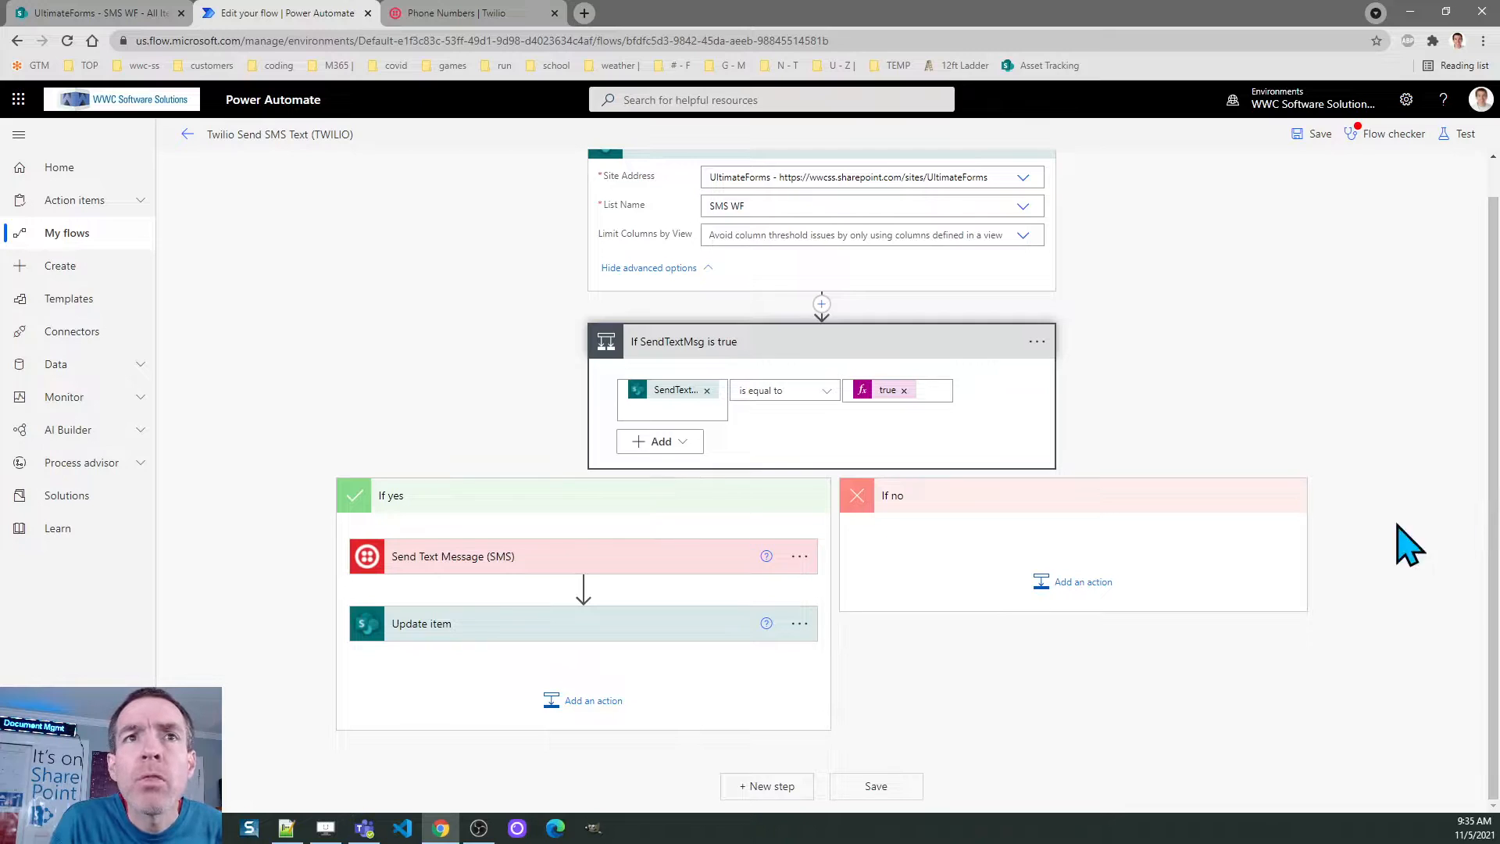
{"action": "left_click", "coordinate": [498, 558]}
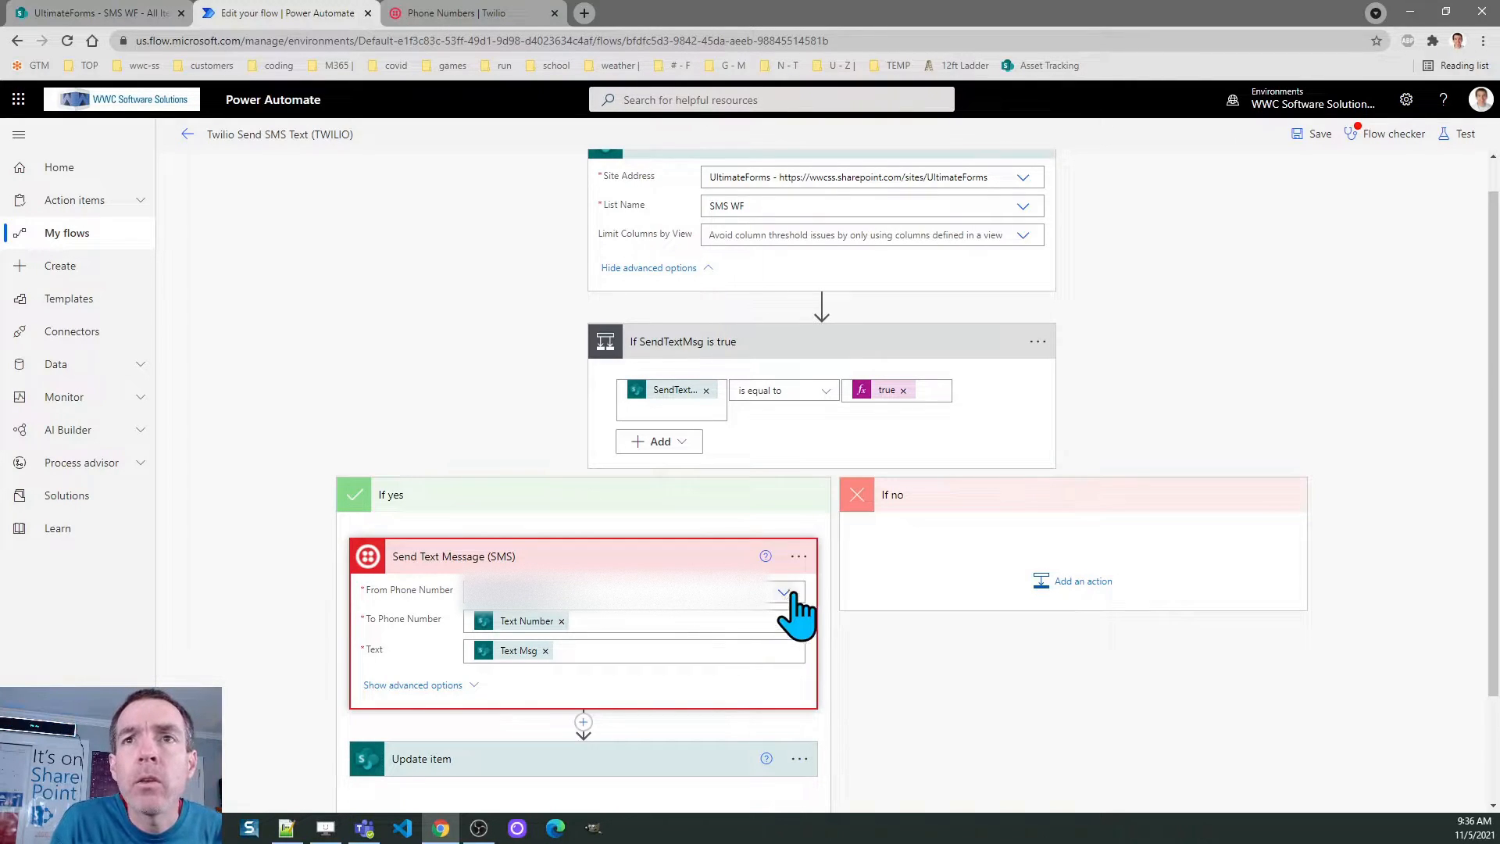
{"action": "left_click", "coordinate": [798, 557]}
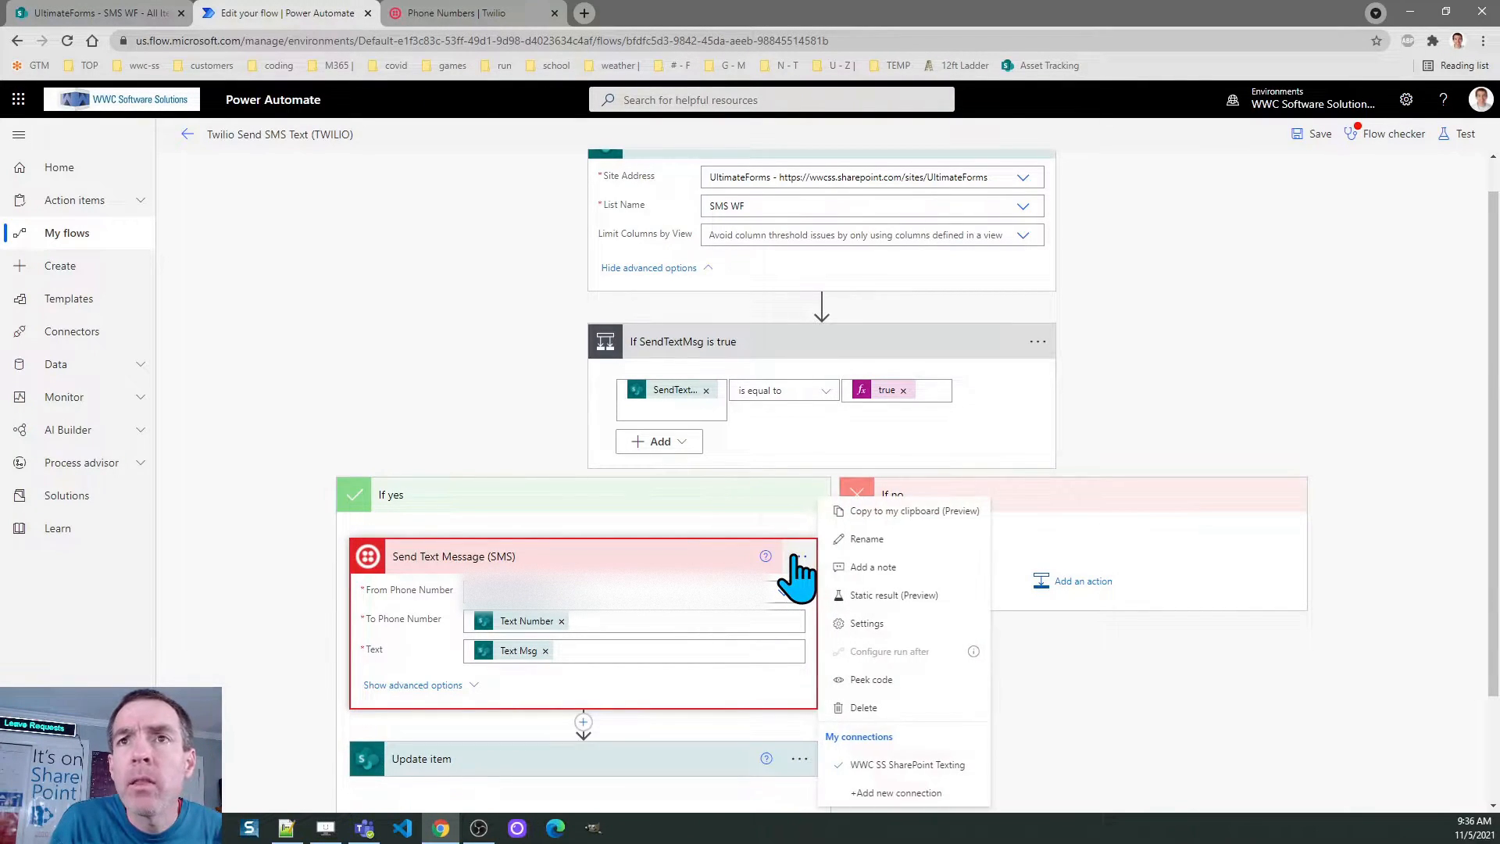
{"action": "left_click", "coordinate": [885, 792]}
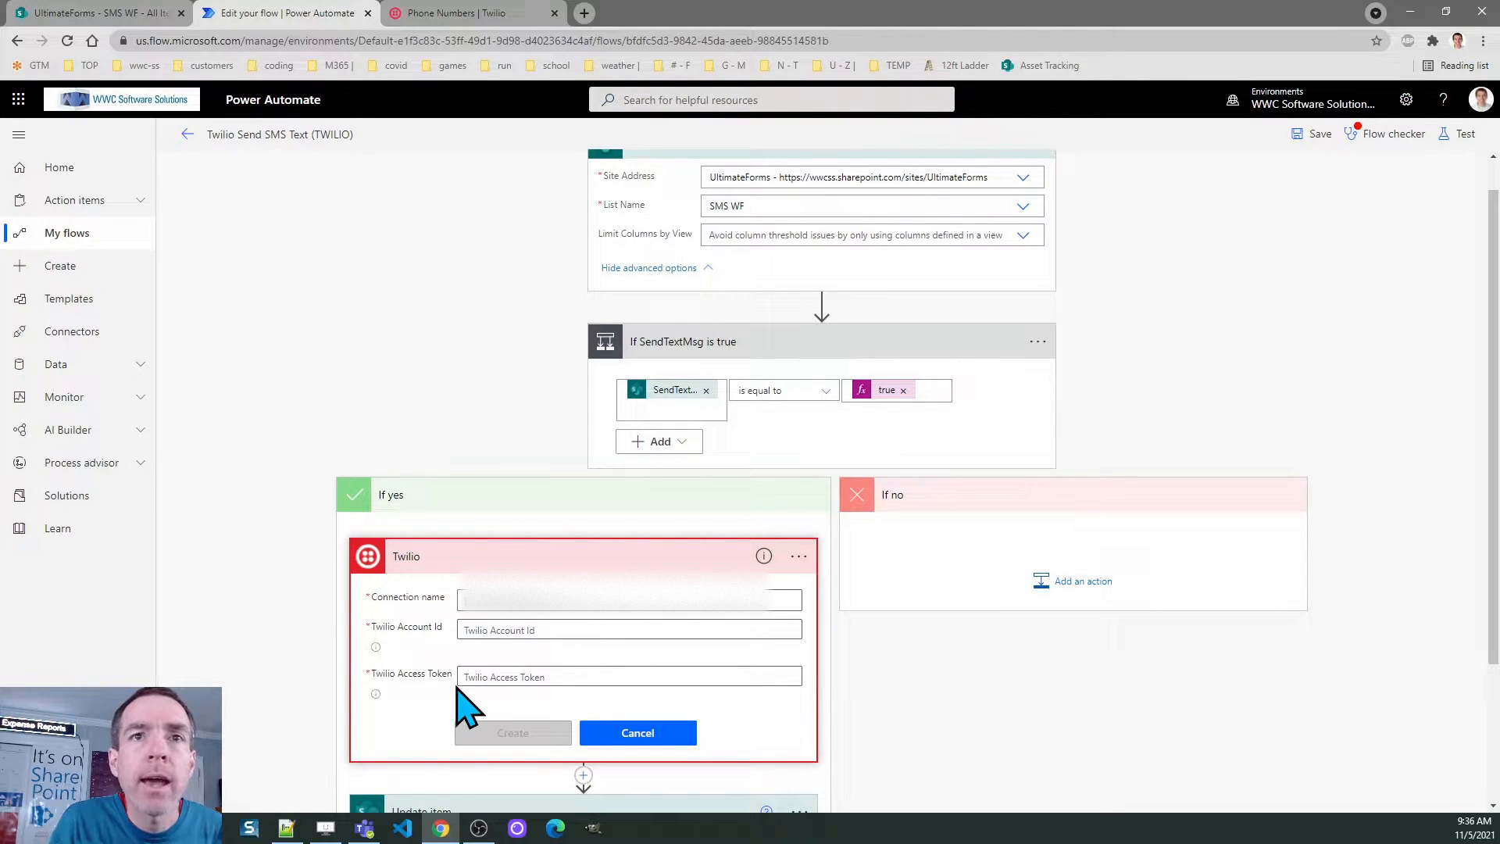
{"action": "left_click", "coordinate": [659, 738]}
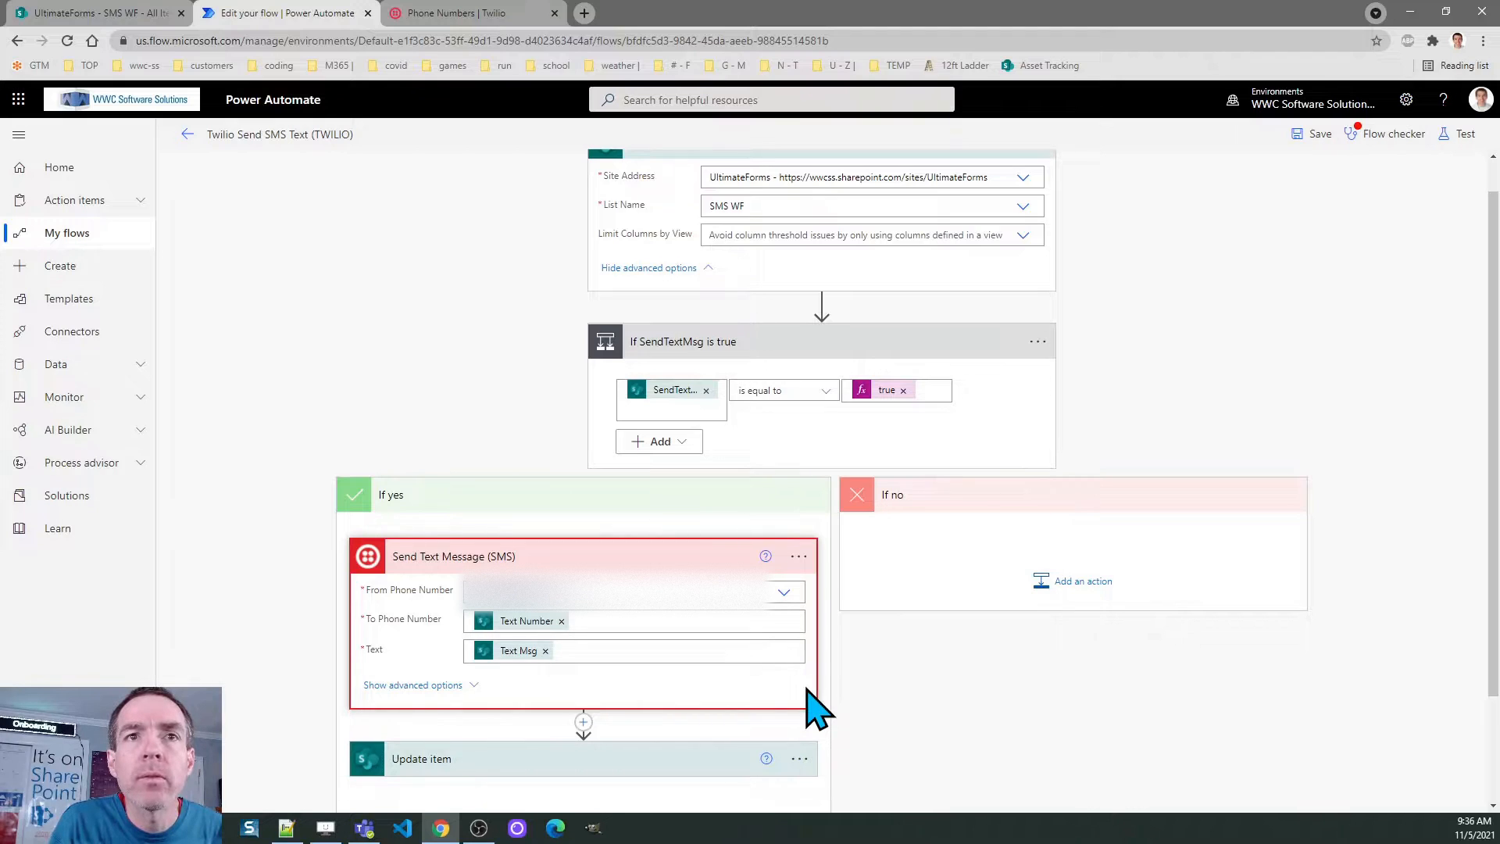
{"action": "scroll", "coordinate": [918, 481], "scroll_direction": "down", "scroll_amount": 2}
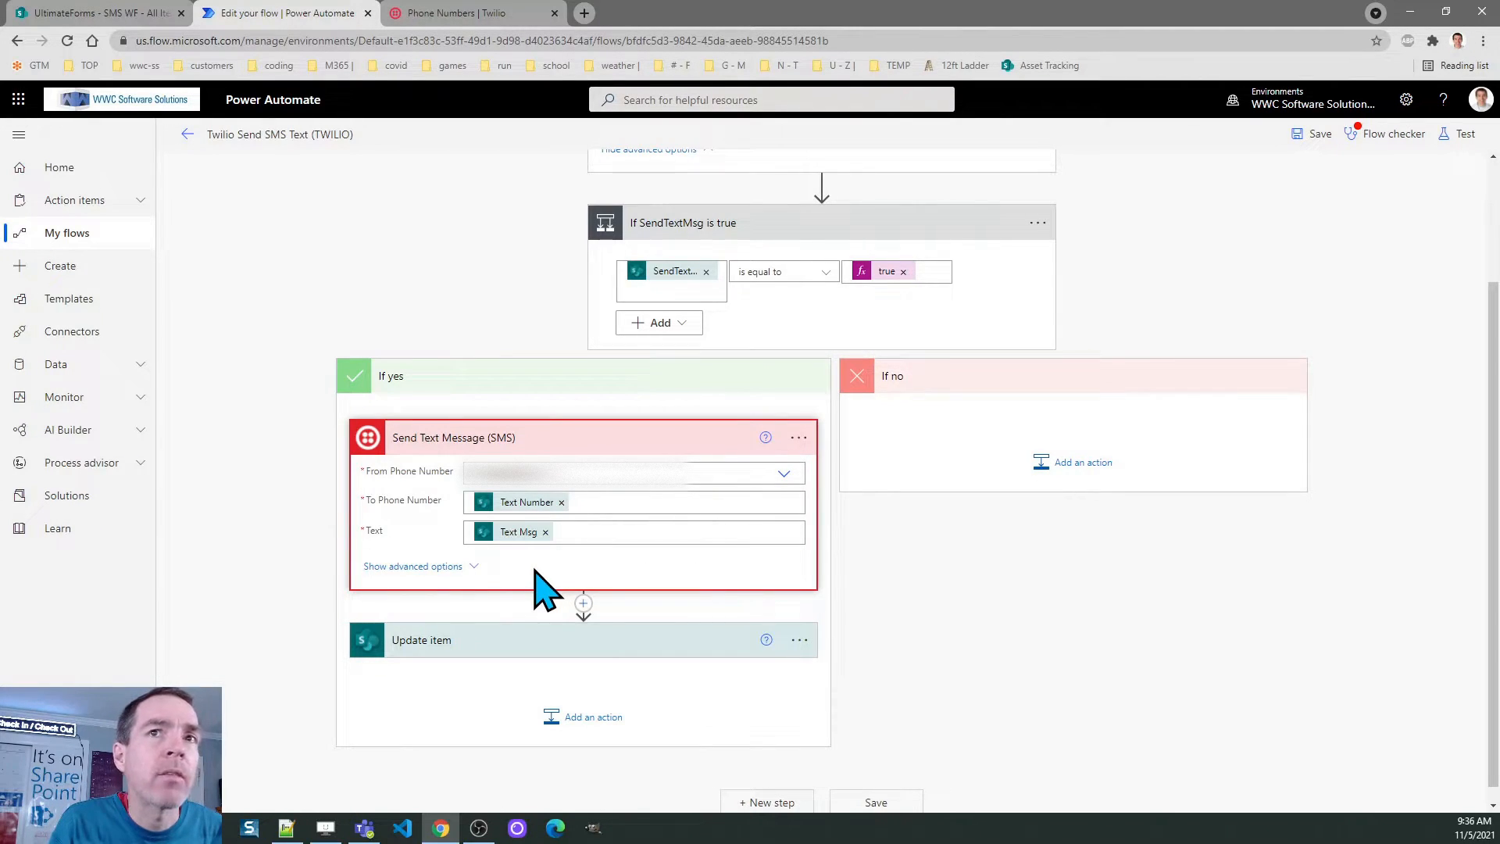
Expand the Update item action to review its Site Address, List Name, Id, Project, Text Name and Text Number
{"action": "left_click", "coordinate": [410, 640]}
{"action": "left_click_drag", "start_coordinate": [1496, 398], "coordinate": [1497, 511]}
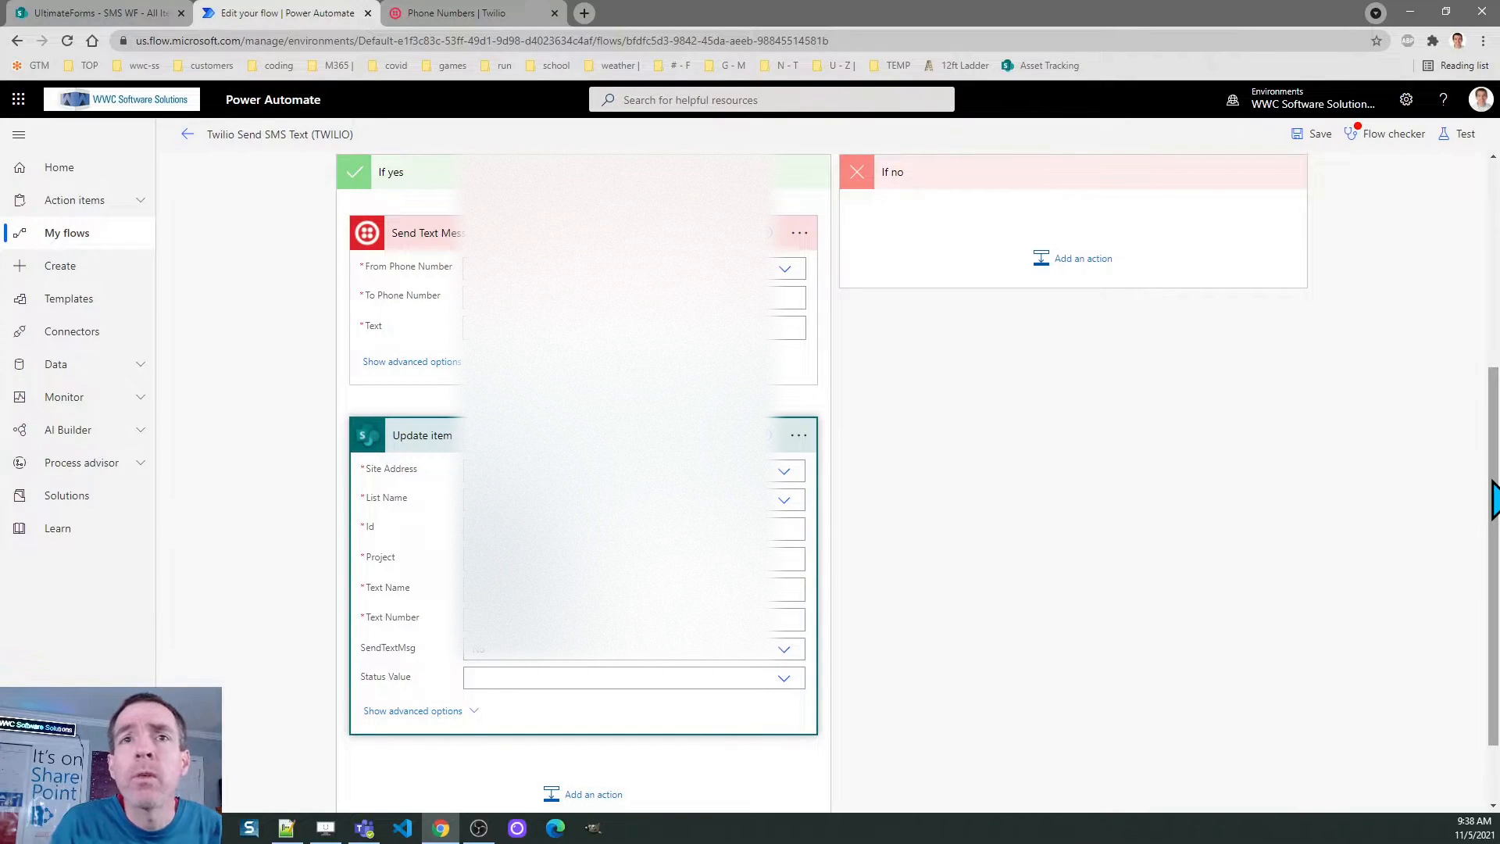
Go back from the flow editor to the My flows cloud flows list
{"action": "left_click_drag", "start_coordinate": [1494, 500], "coordinate": [1495, 281]}
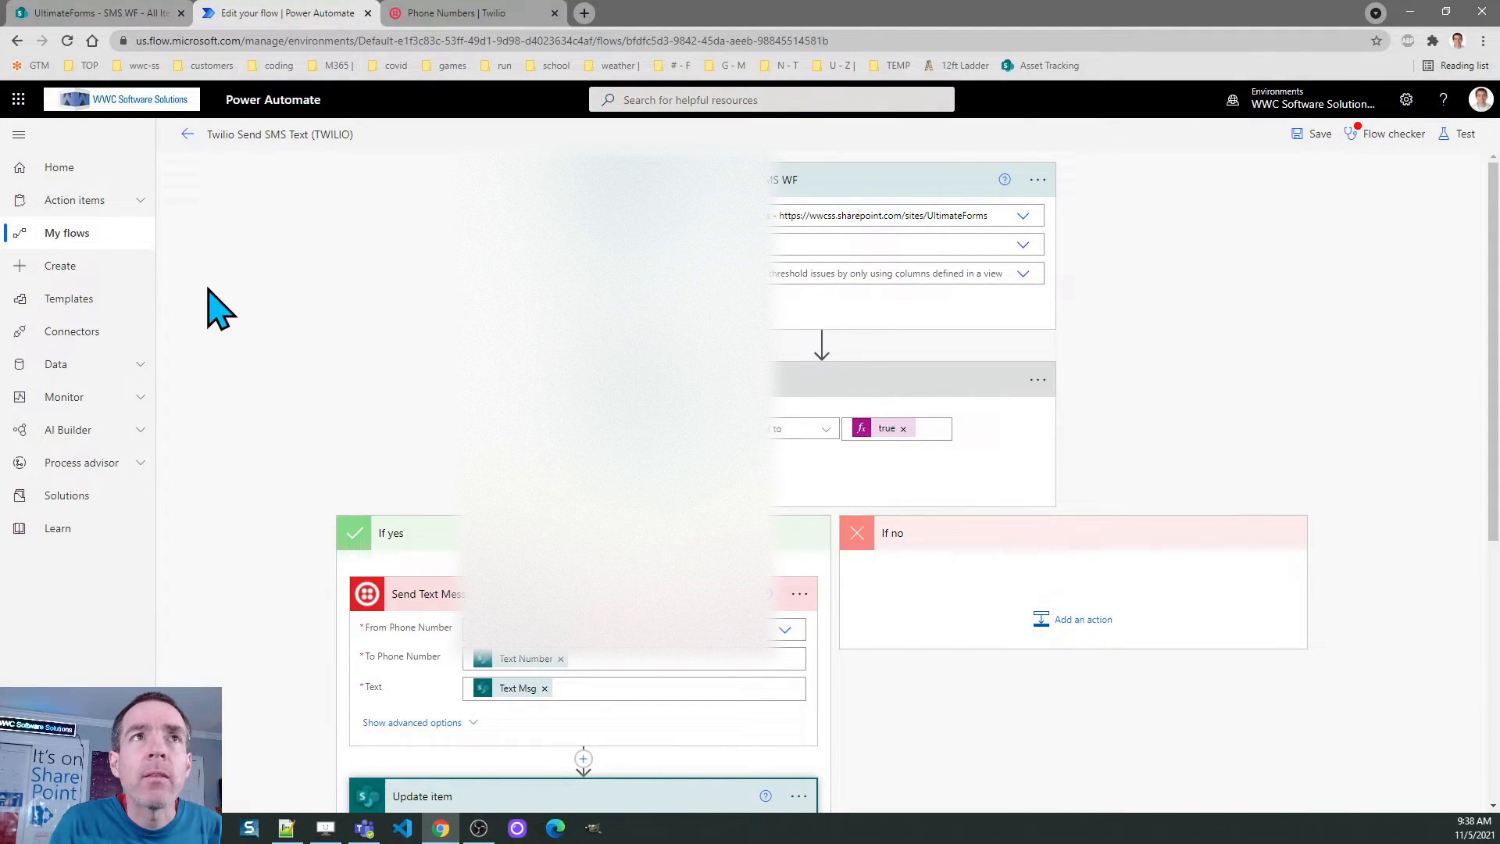
{"action": "left_click", "coordinate": [73, 235]}
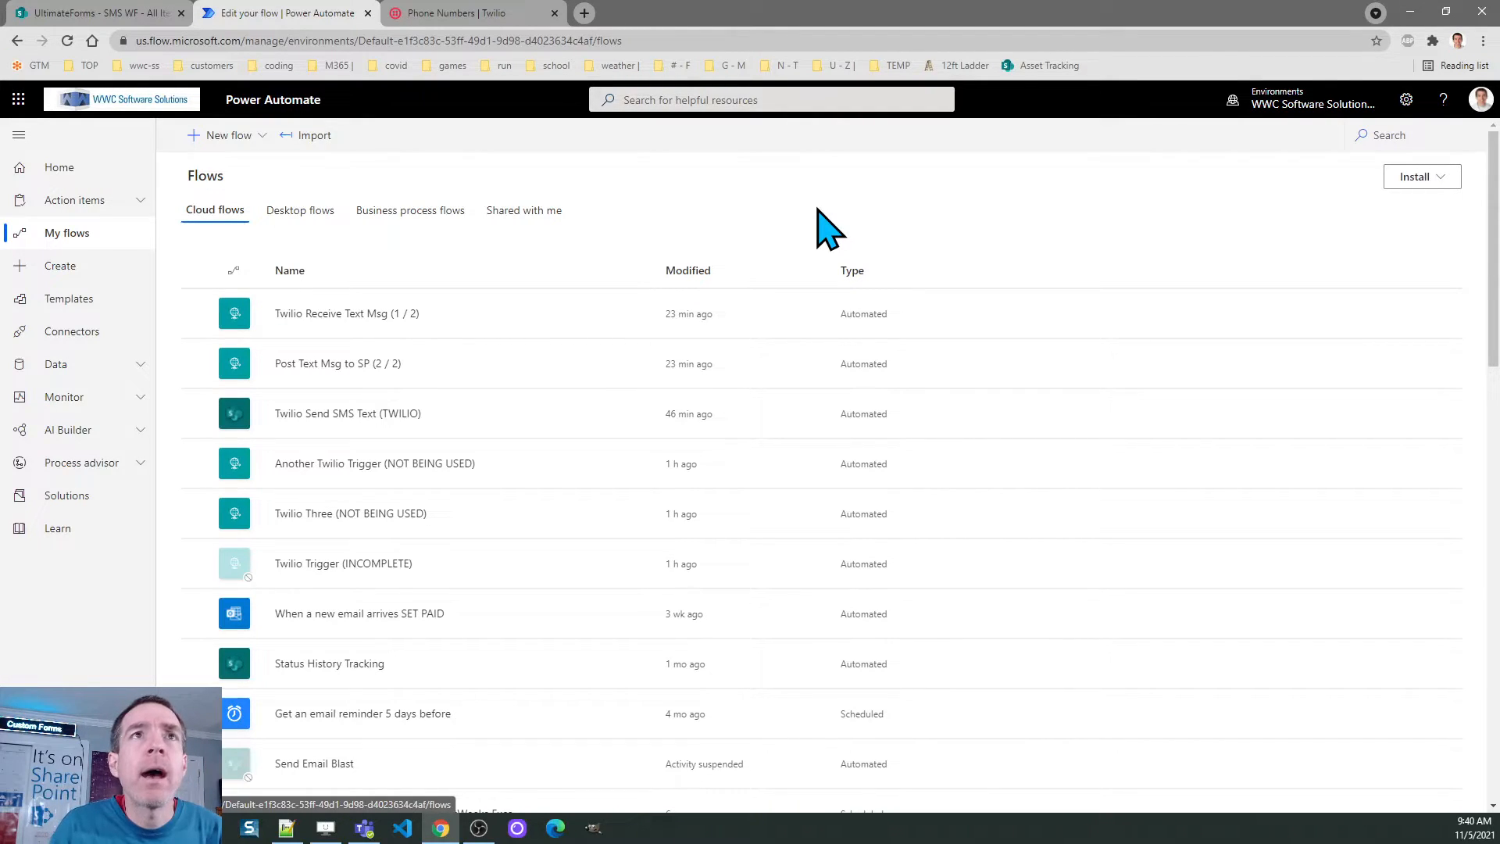
Start a blank automated cloud flow named 'HTTP Example', skipping the trigger selection
{"action": "left_click", "coordinate": [240, 145]}
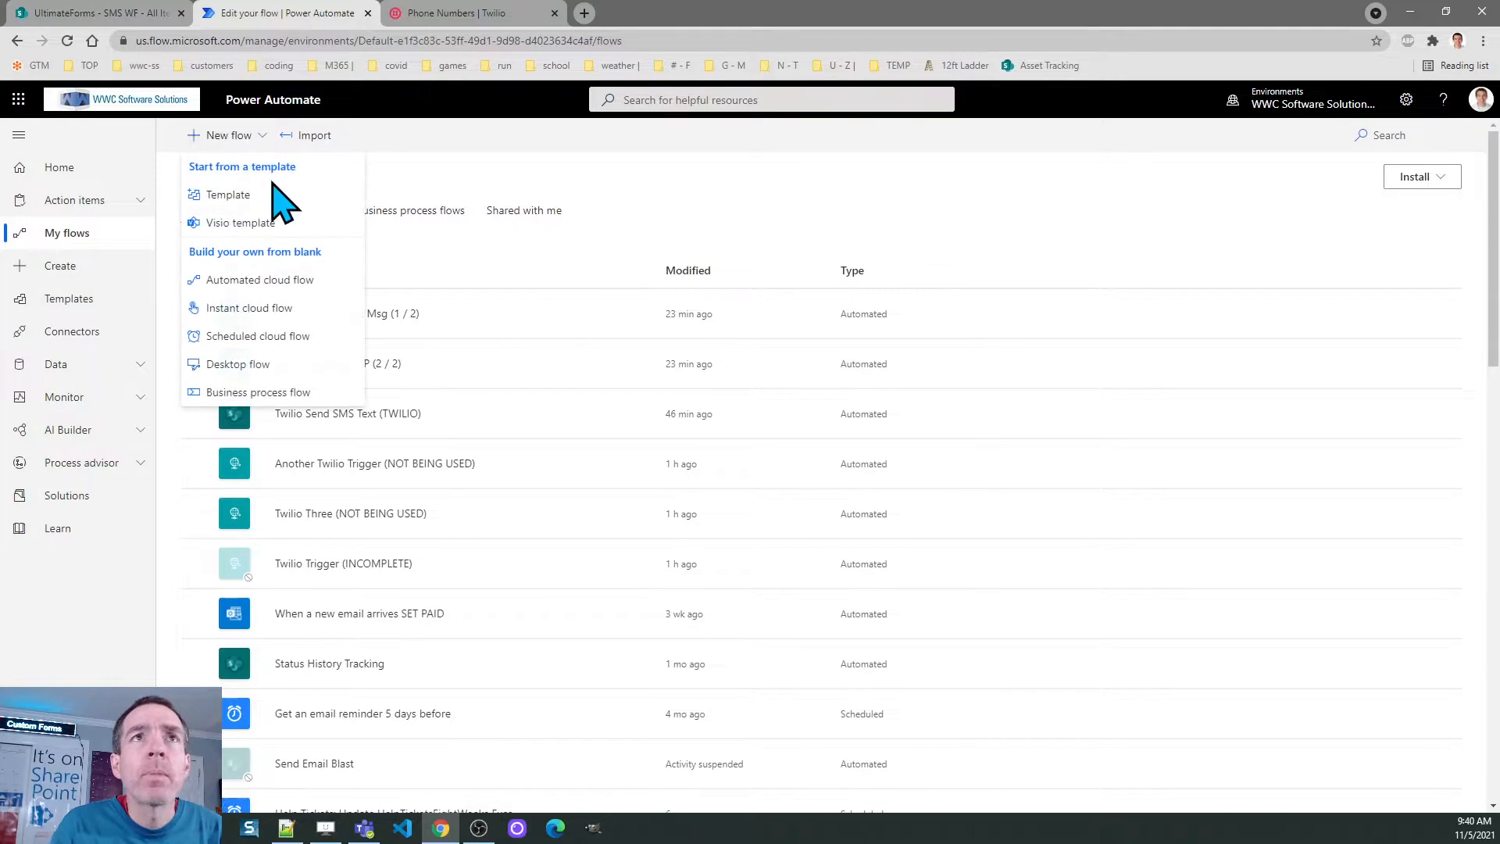
{"action": "left_click", "coordinate": [287, 280]}
{"action": "left_click", "coordinate": [842, 303]}
{"action": "type", "text": "H"}
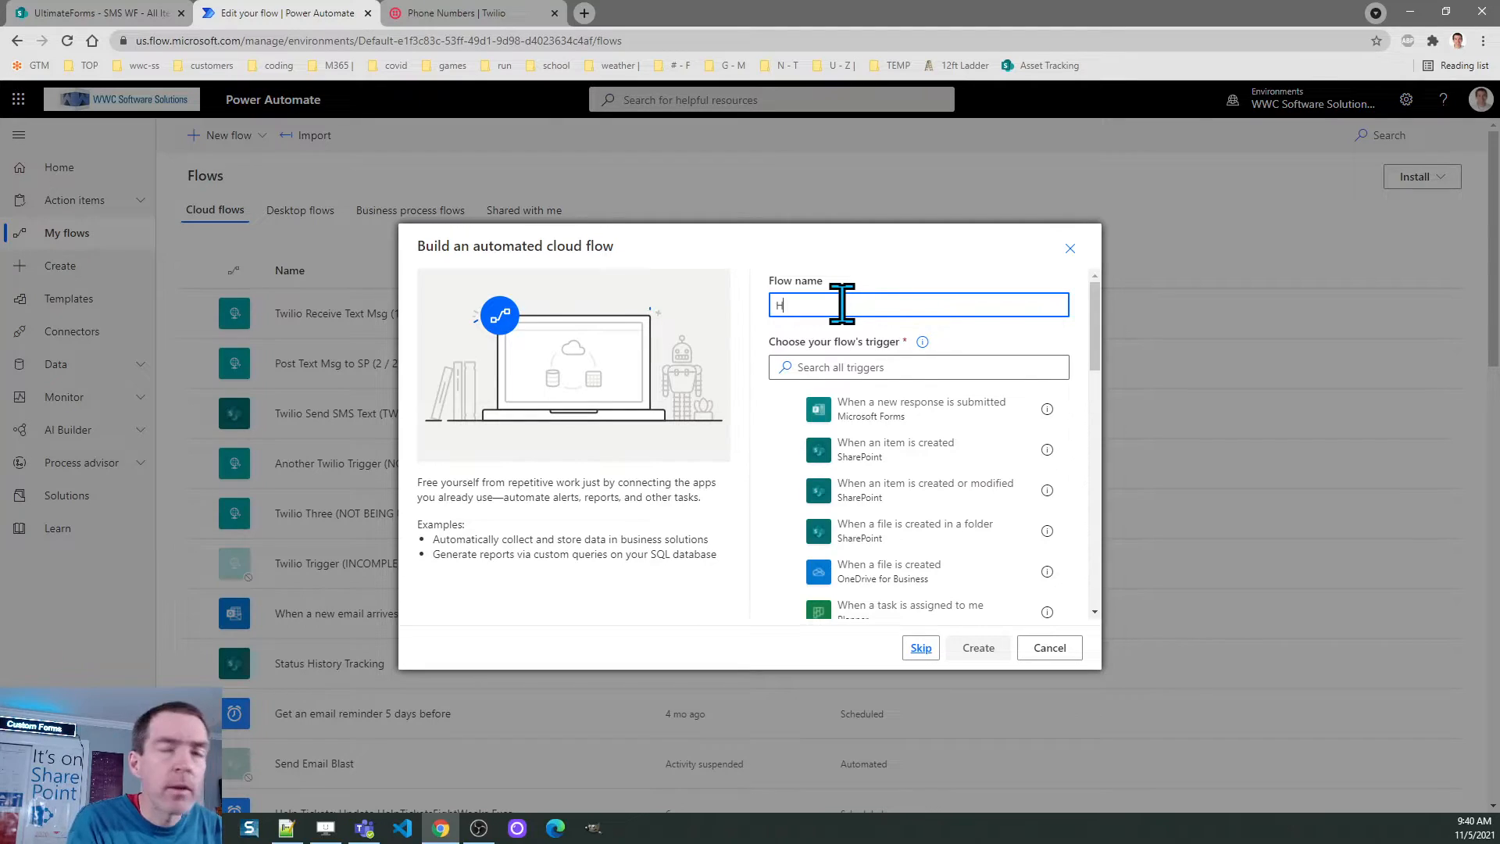
{"action": "type", "text": "TTP Exa"}
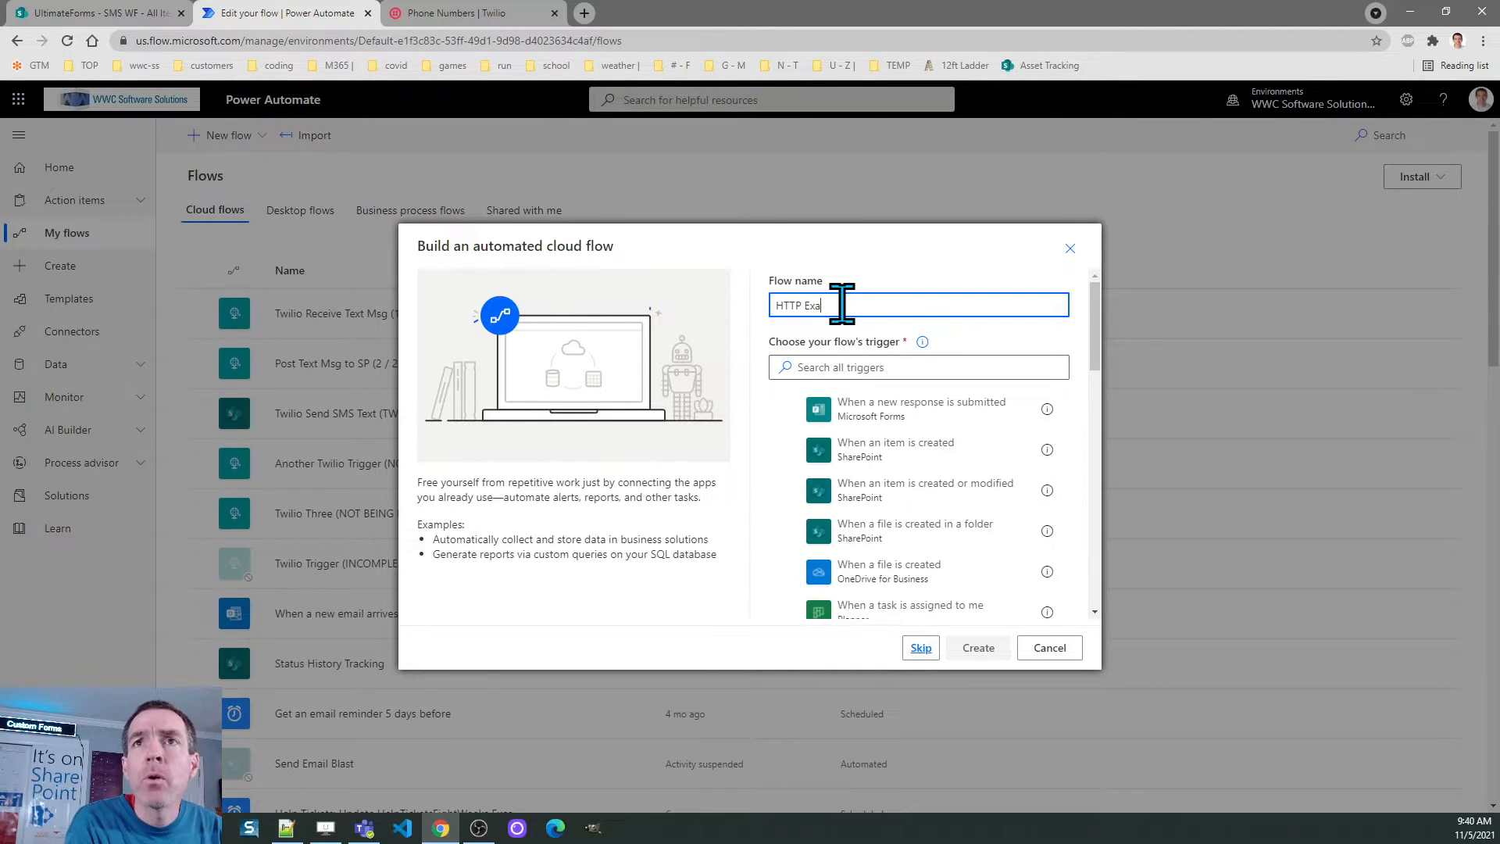
{"action": "type", "text": "mple"}
{"action": "left_click", "coordinate": [852, 366]}
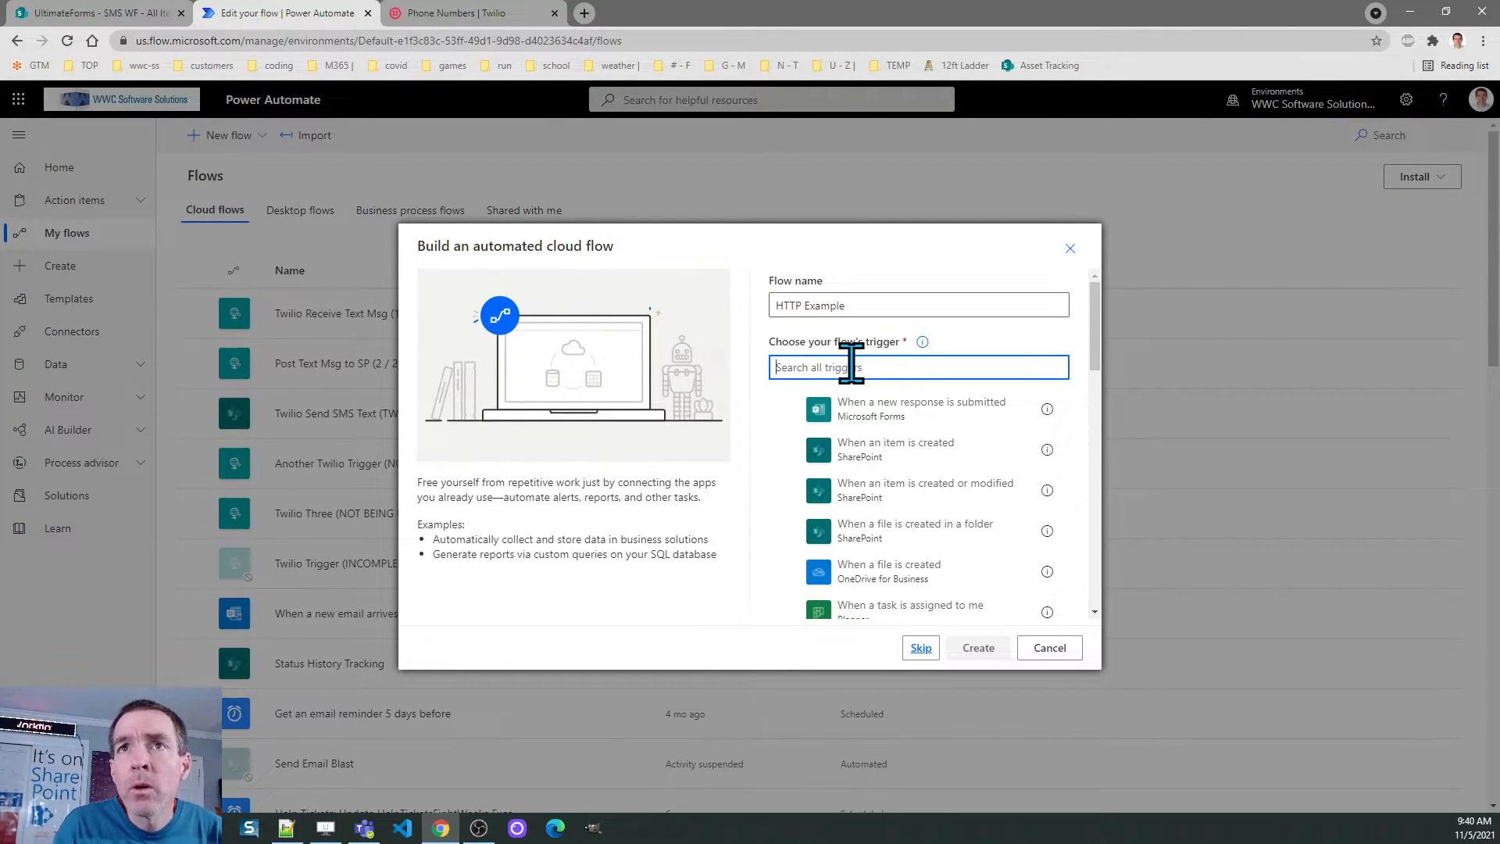
{"action": "type", "text": "http"}
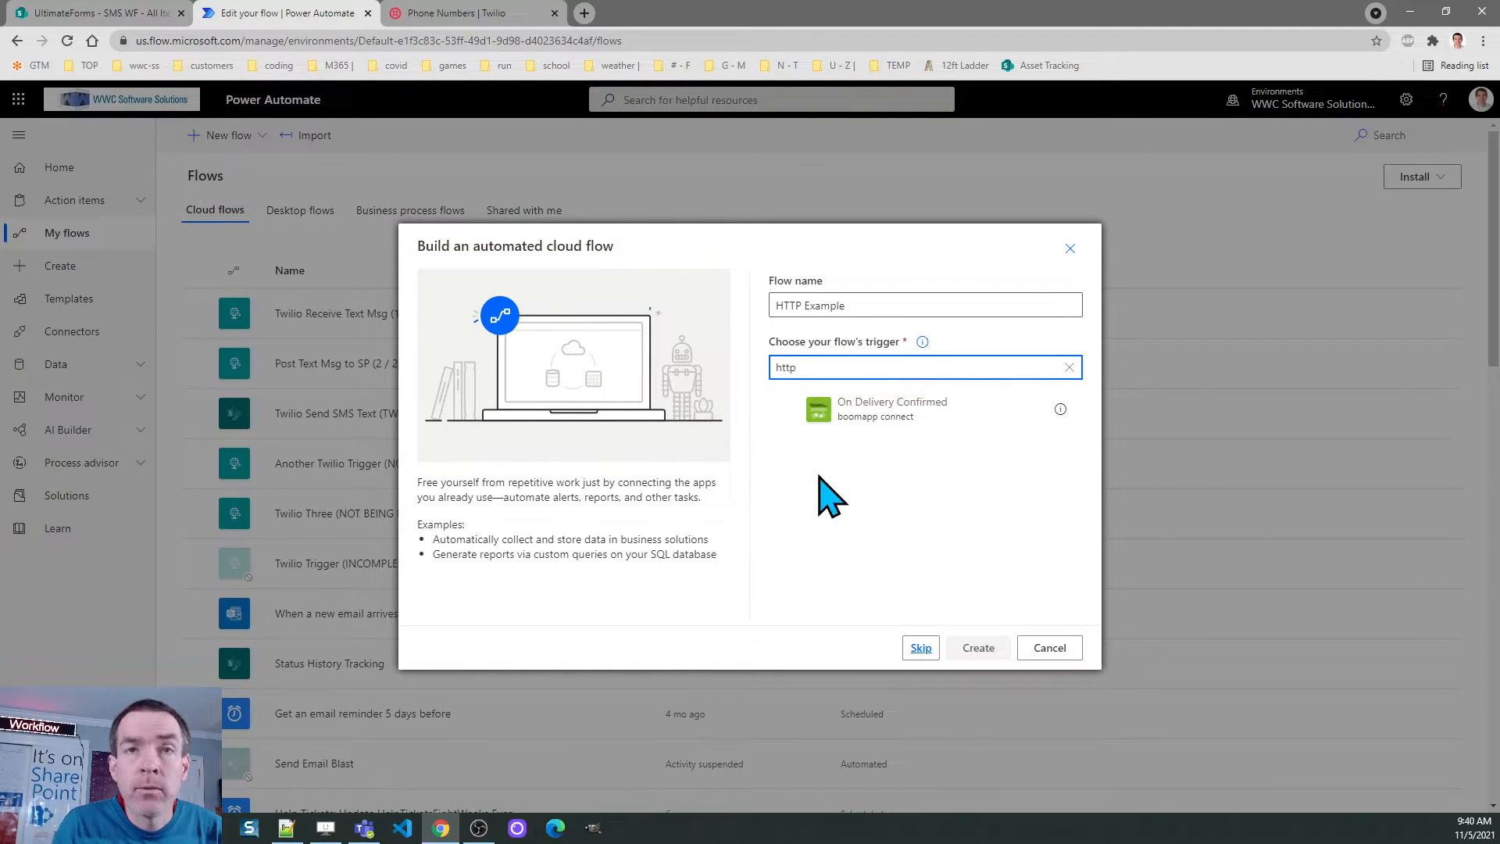
{"action": "key", "text": "BackSpace"}
{"action": "key", "text": "BackSpace"}
{"action": "key", "text": "BackSpace"}
{"action": "key", "text": "BackSpace"}
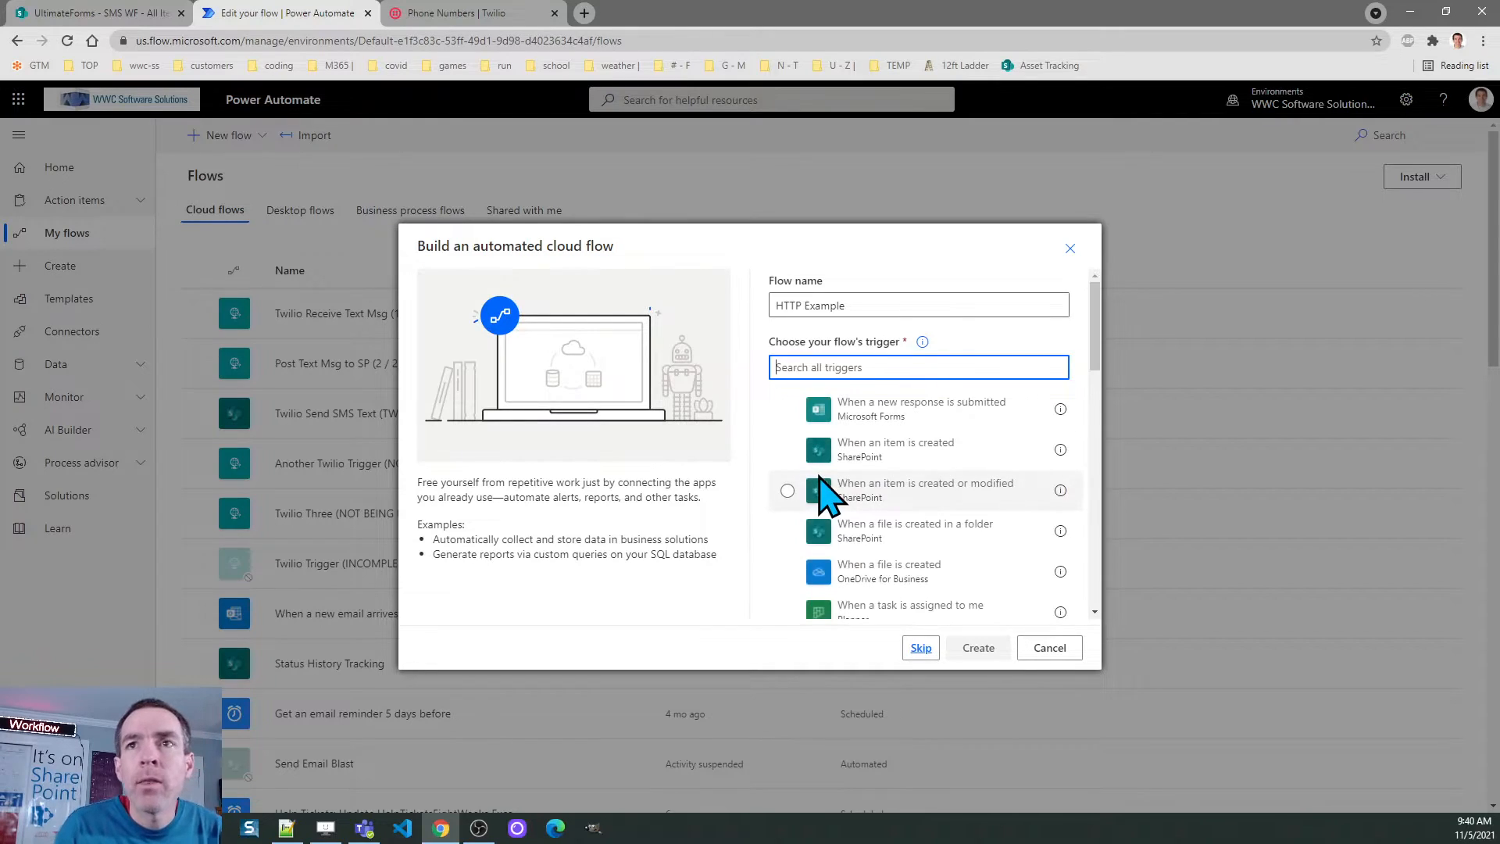
{"action": "left_click", "coordinate": [920, 648]}
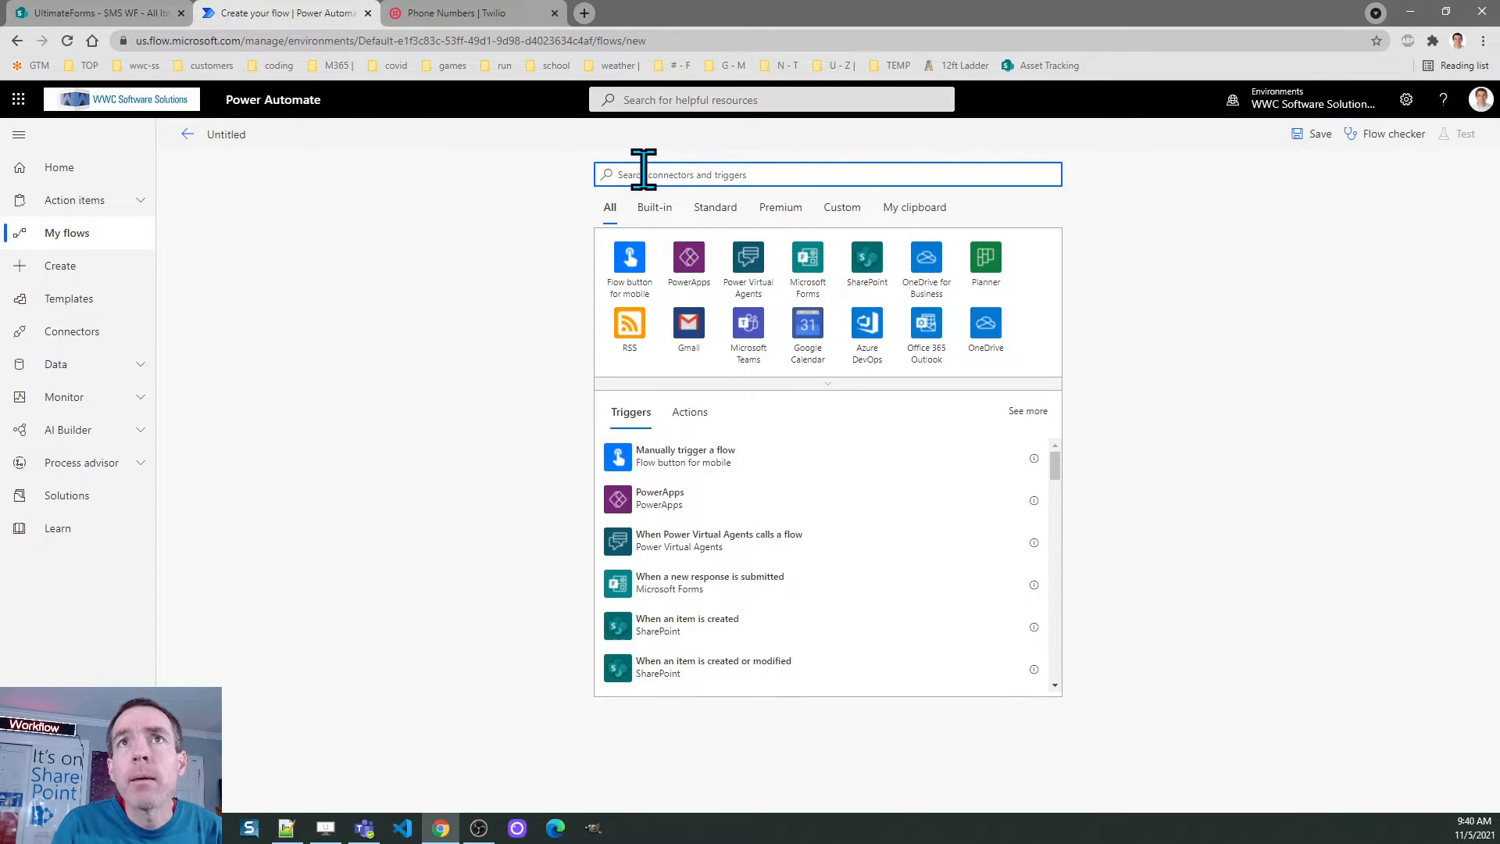
Search 'http' and add the When a HTTP request is received trigger
{"action": "type", "text": "h"}
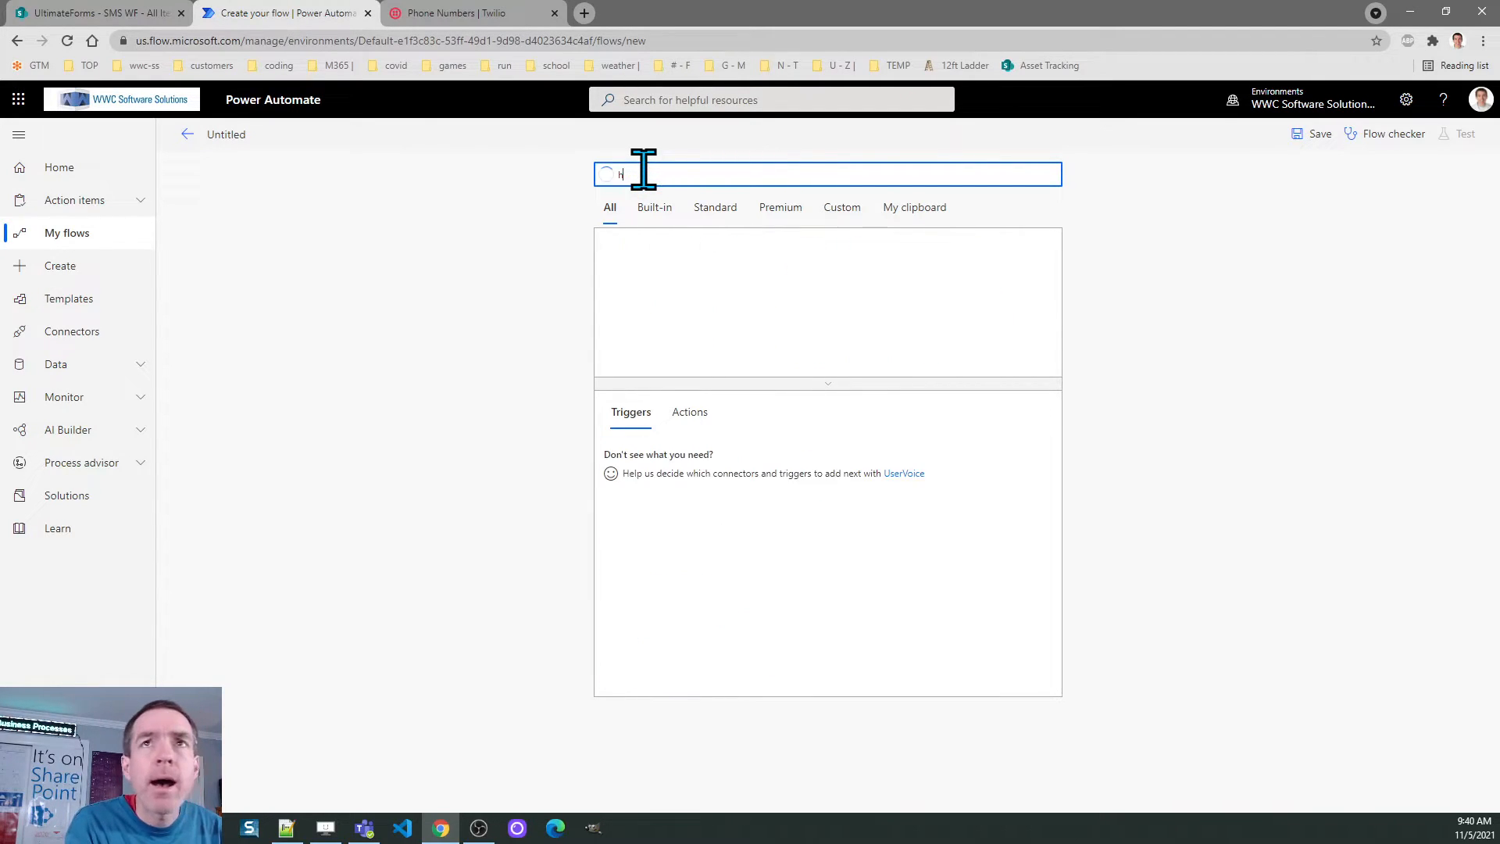
{"action": "type", "text": "ttp"}
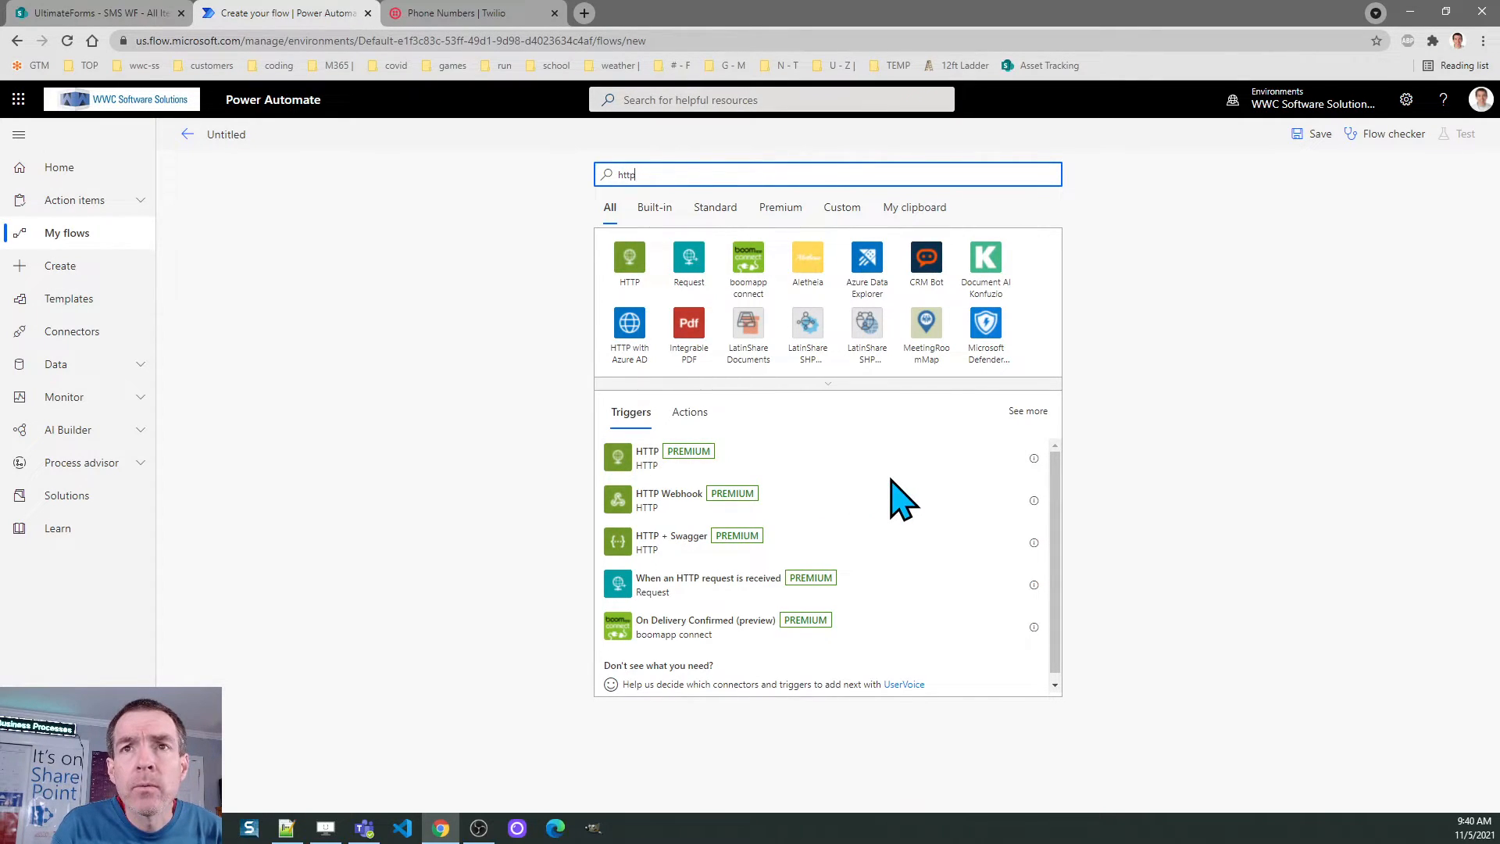
{"action": "left_click", "coordinate": [746, 590]}
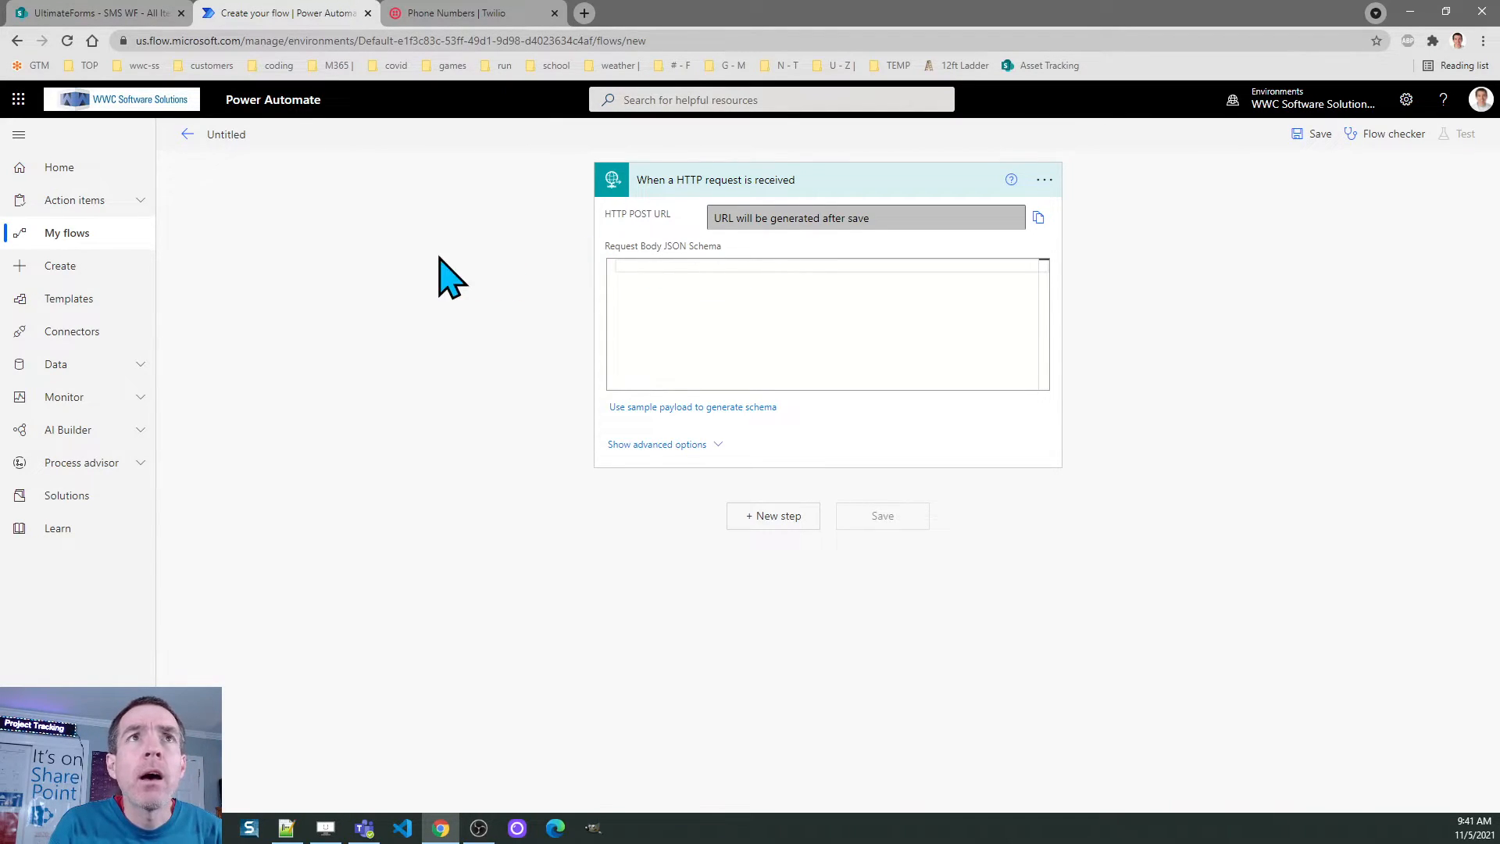
Discard the unsaved flow draft and open the Twilio Receive Text Msg (1 / 2) flow
{"action": "left_click", "coordinate": [188, 134]}
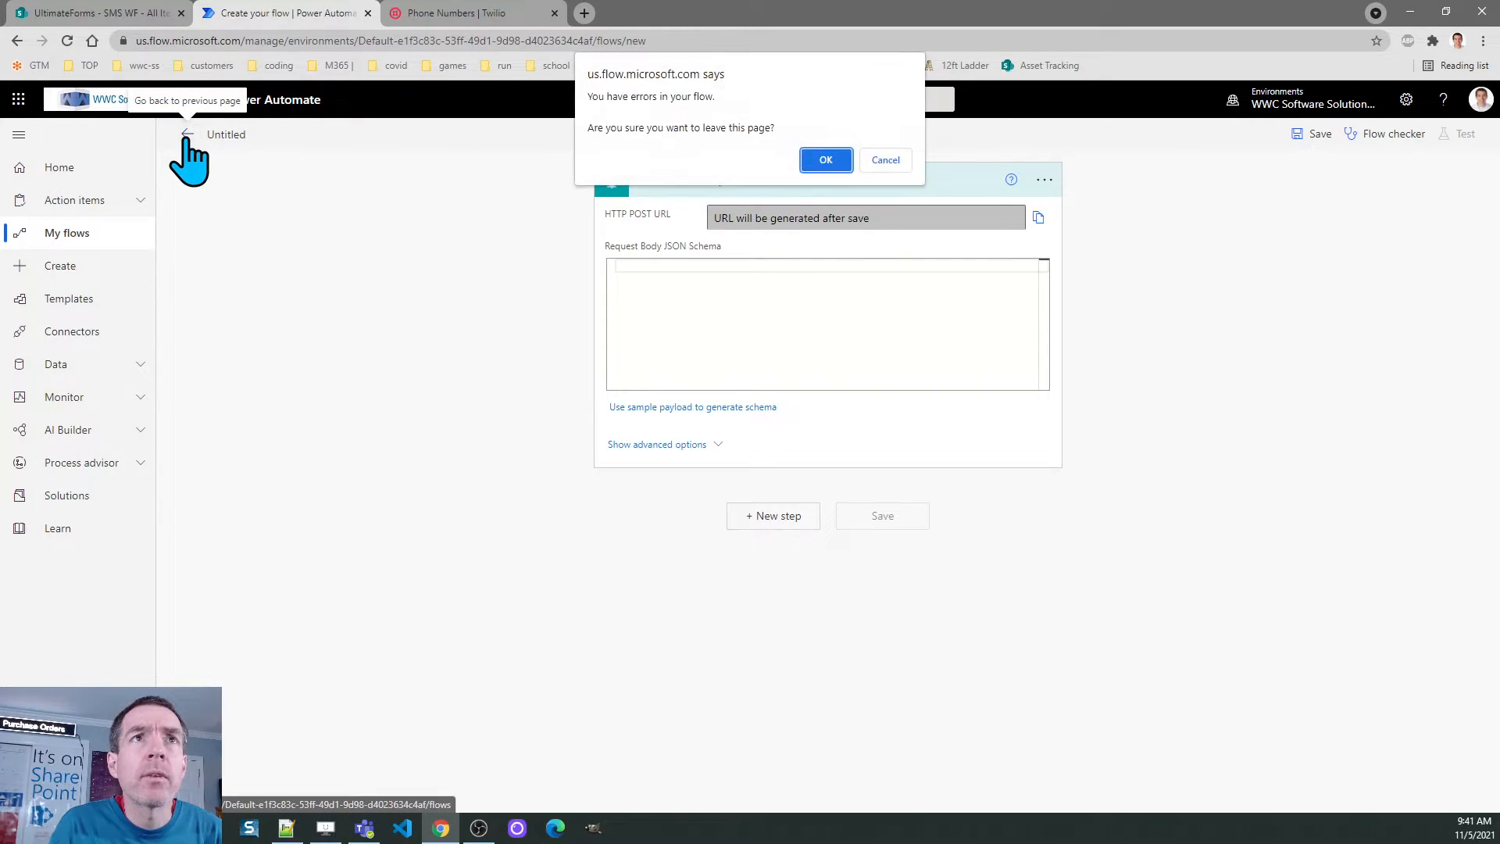
{"action": "left_click", "coordinate": [828, 159]}
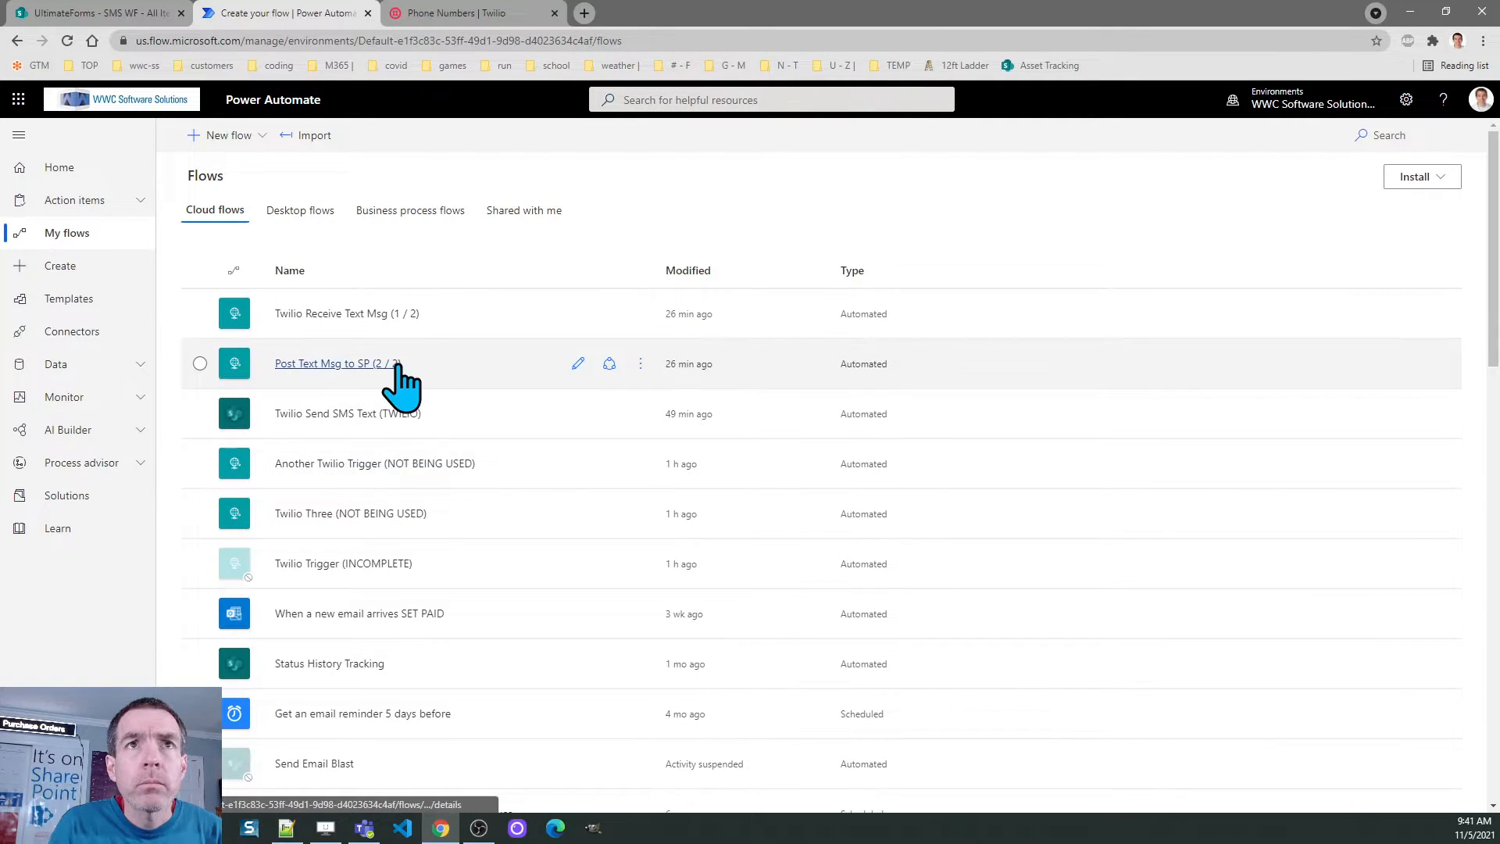
{"action": "left_click", "coordinate": [345, 314]}
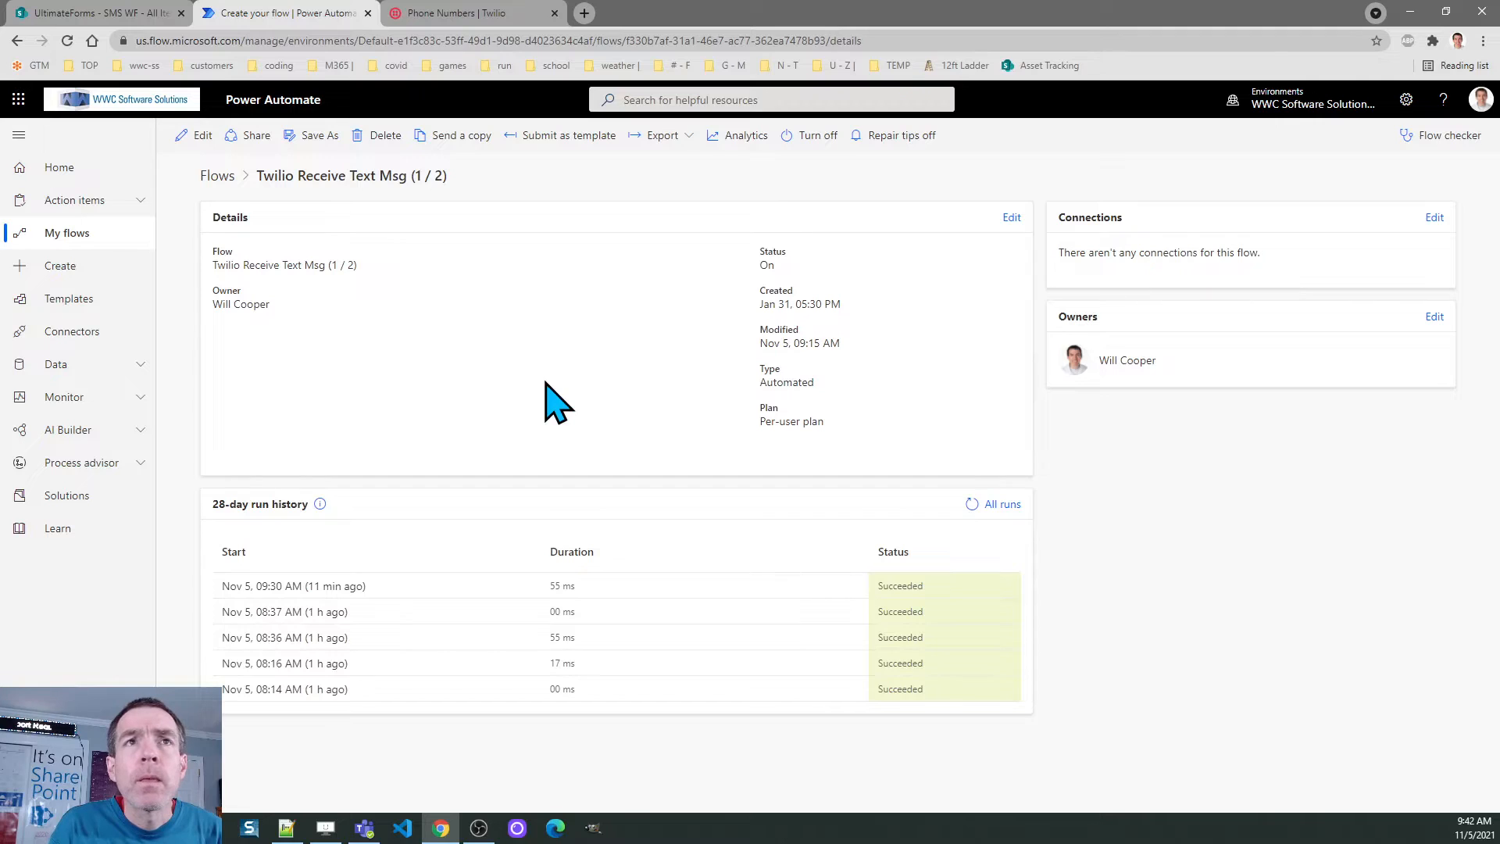
{"action": "left_click", "coordinate": [196, 137]}
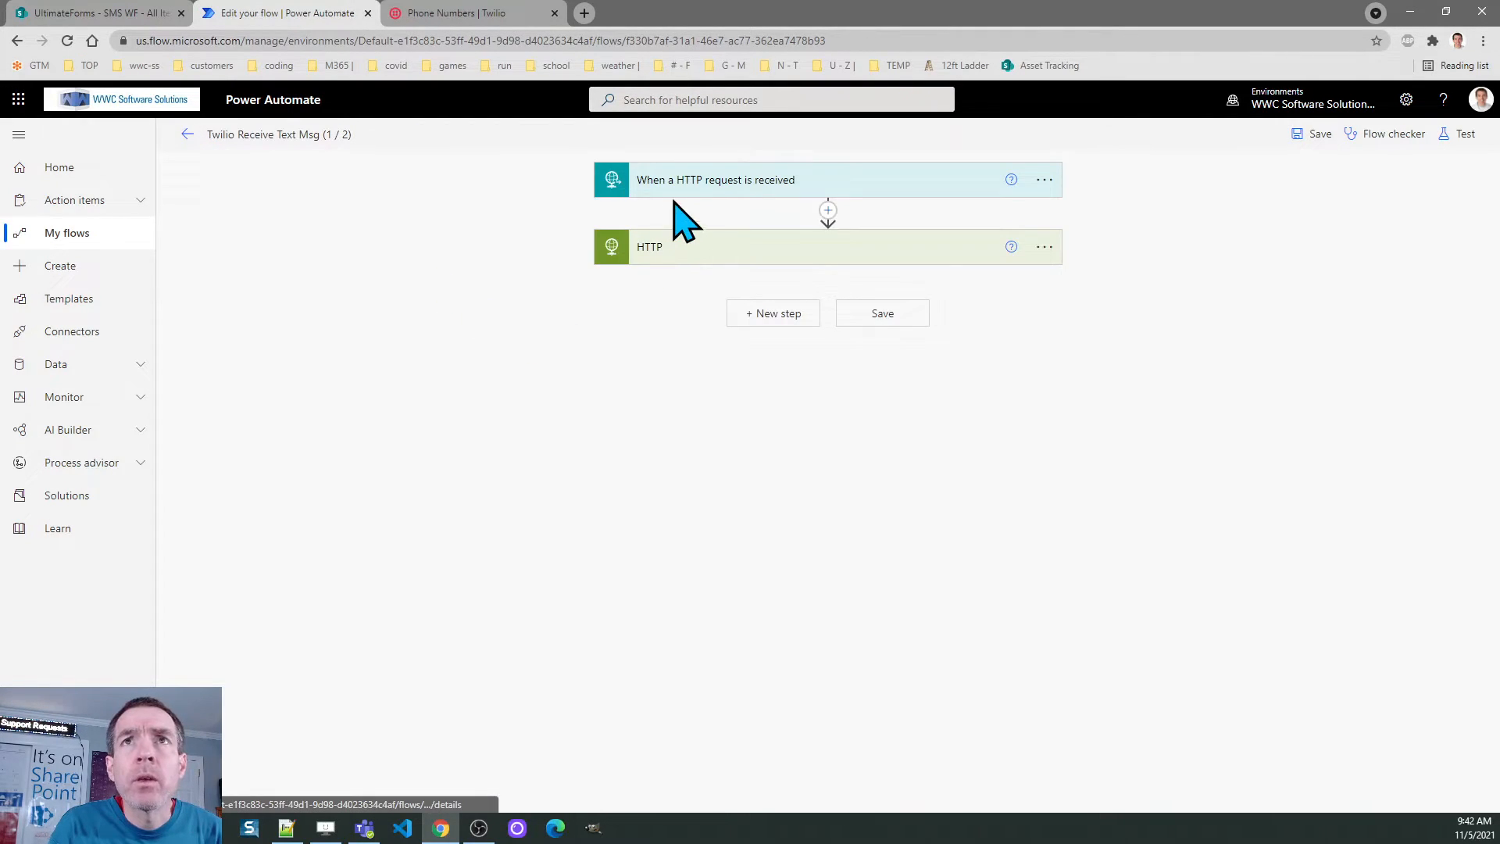
Expand the 'When a HTTP request is received' trigger to show its generated POST URL
{"action": "left_click", "coordinate": [678, 204]}
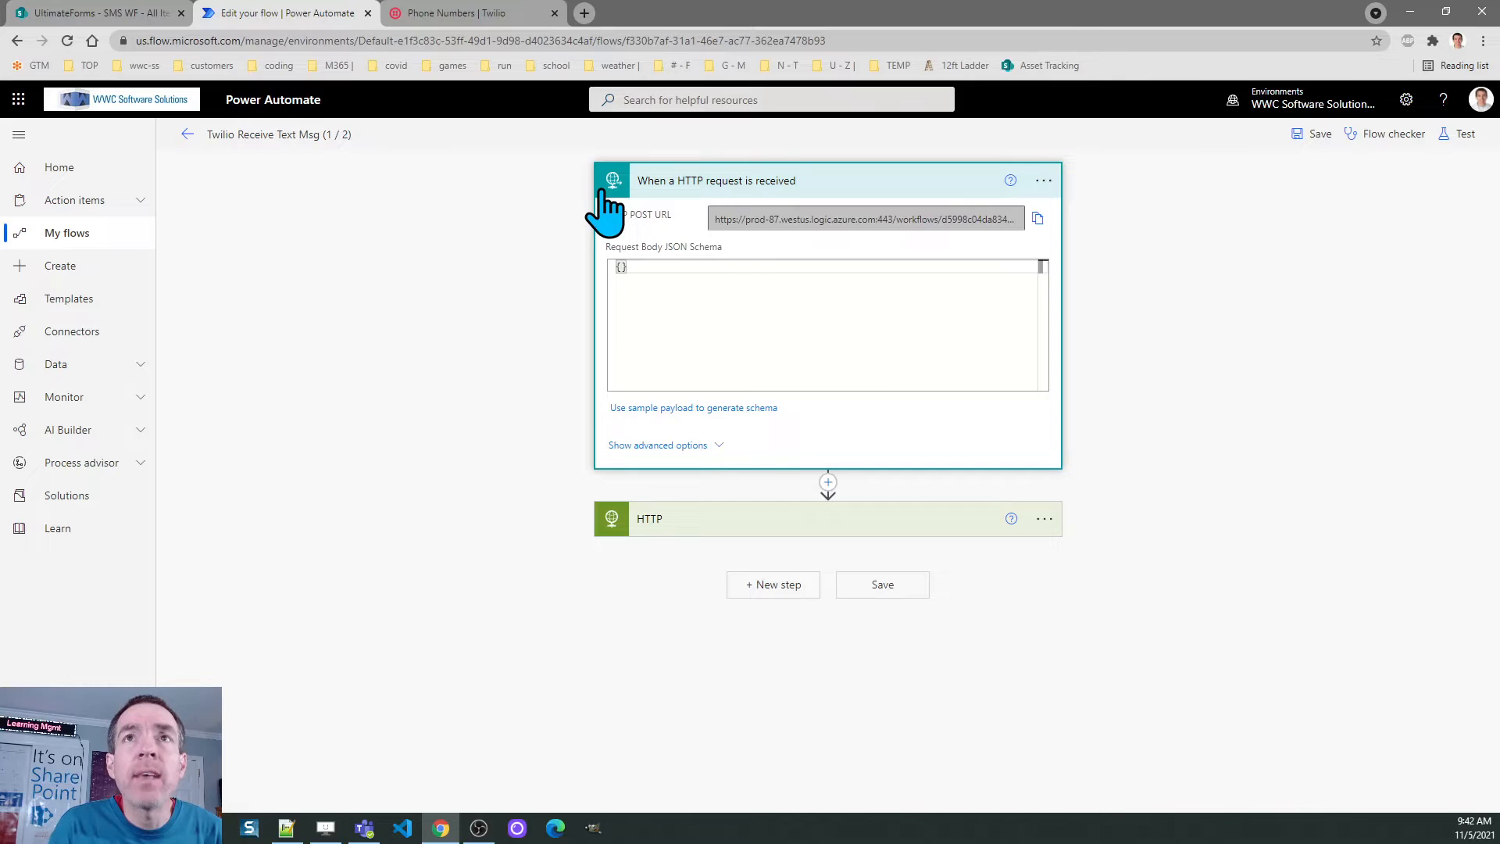
Select the 'A message comes in' webhook URL in the Twilio number's Messaging configuration
{"action": "left_click", "coordinate": [491, 14]}
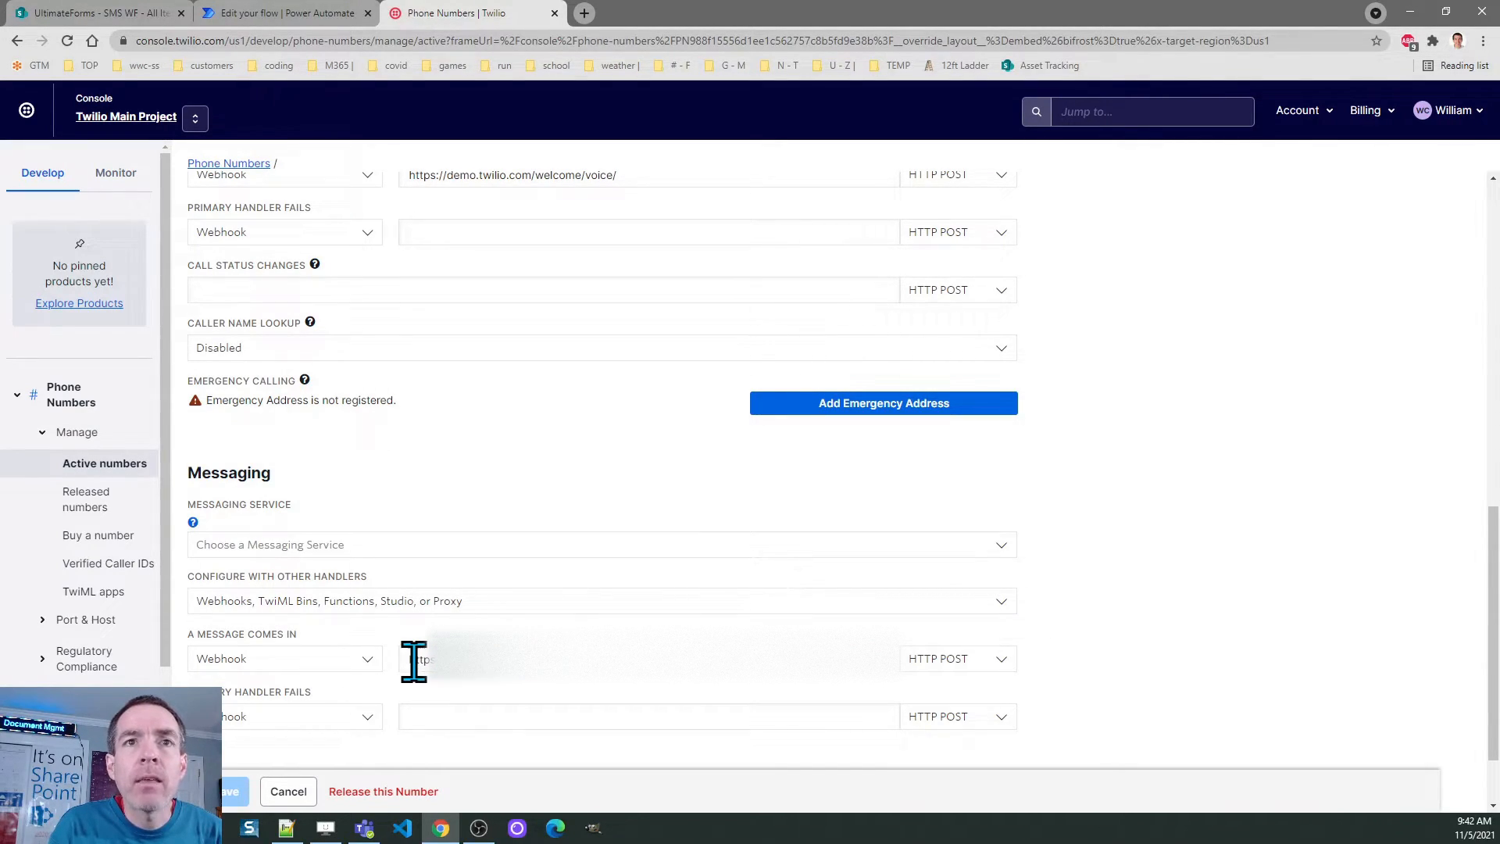
{"action": "left_click_drag", "start_coordinate": [414, 658], "coordinate": [672, 668]}
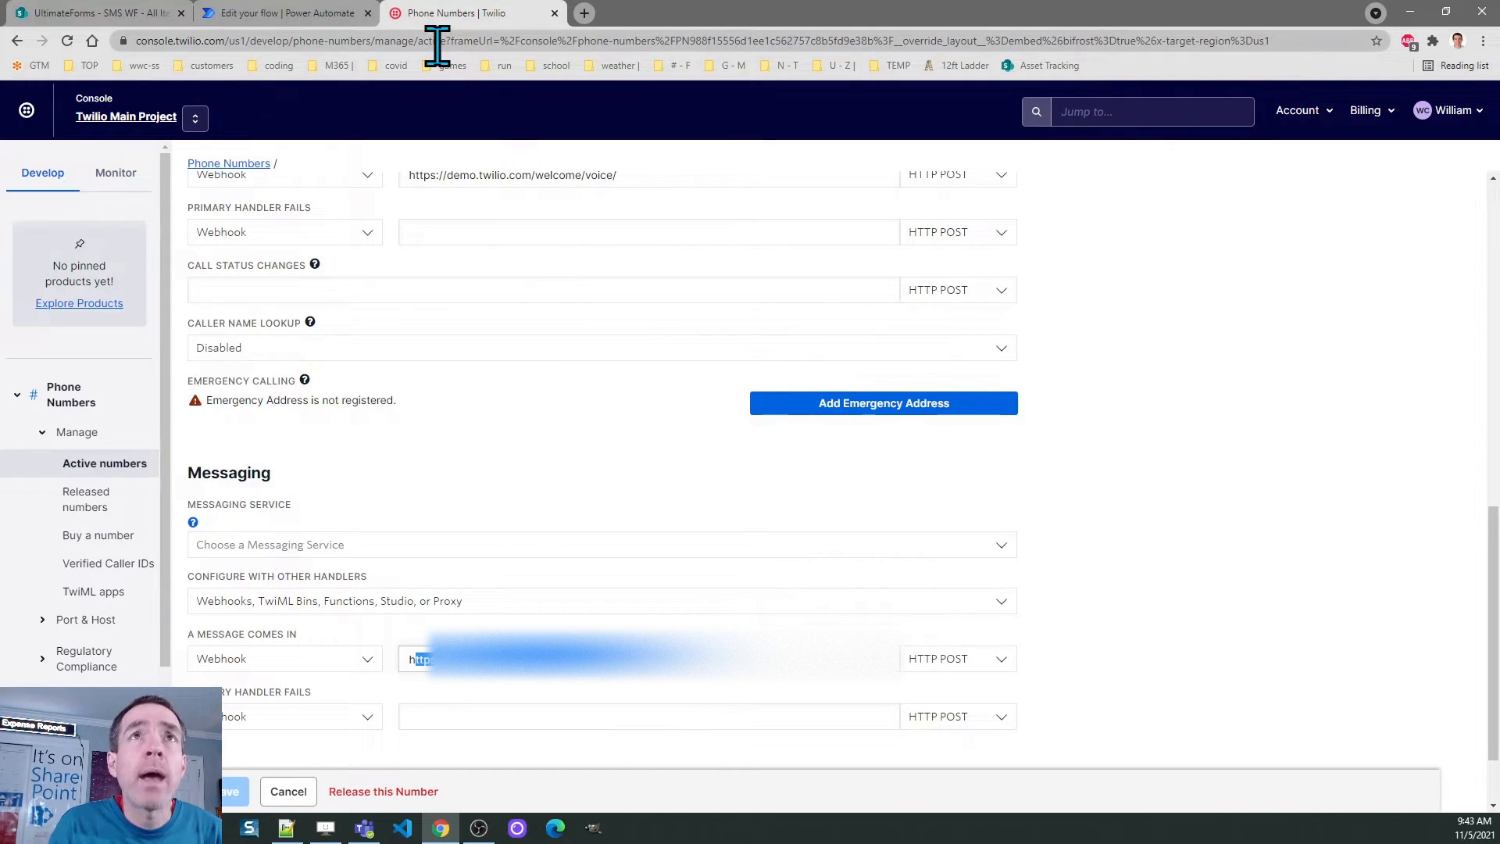
{"action": "left_click", "coordinate": [286, 13]}
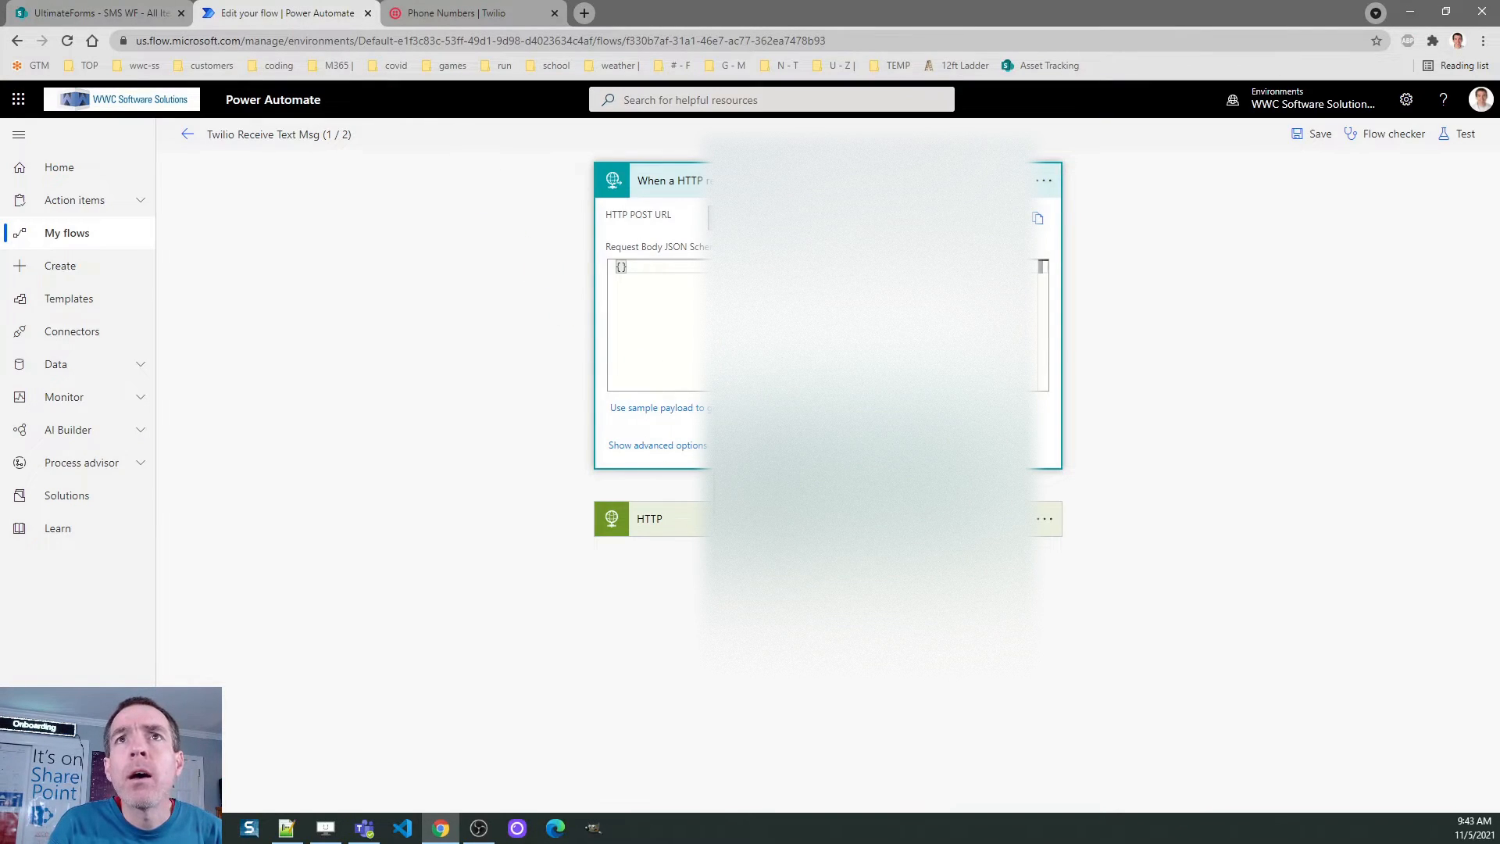
Expand the HTTP action sending From and Message, and add a new step after it
{"action": "left_click", "coordinate": [658, 517]}
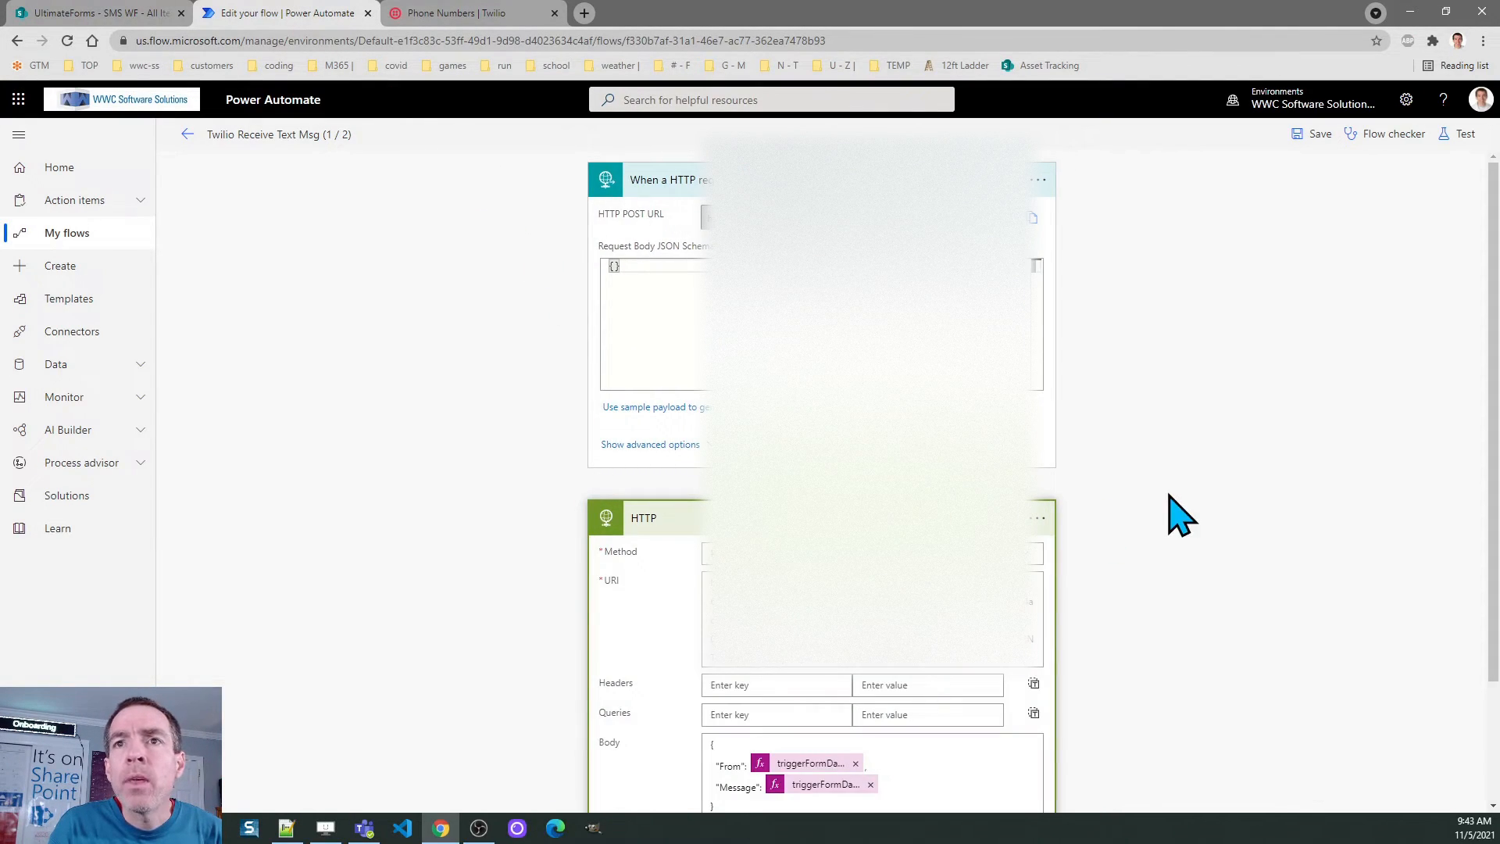
{"action": "left_click_drag", "start_coordinate": [1493, 449], "coordinate": [1493, 618]}
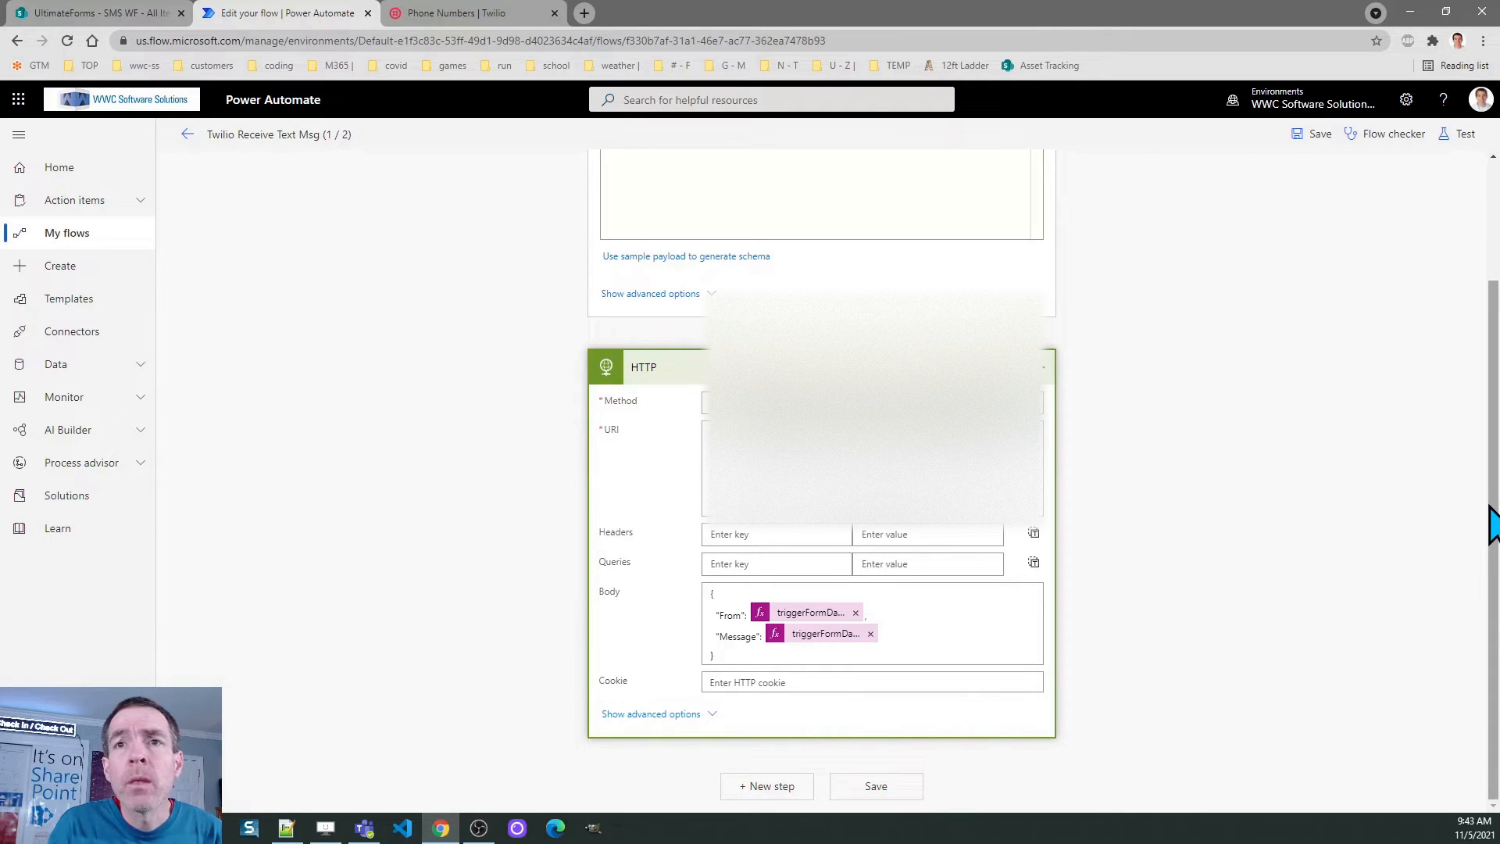
{"action": "left_click", "coordinate": [774, 788]}
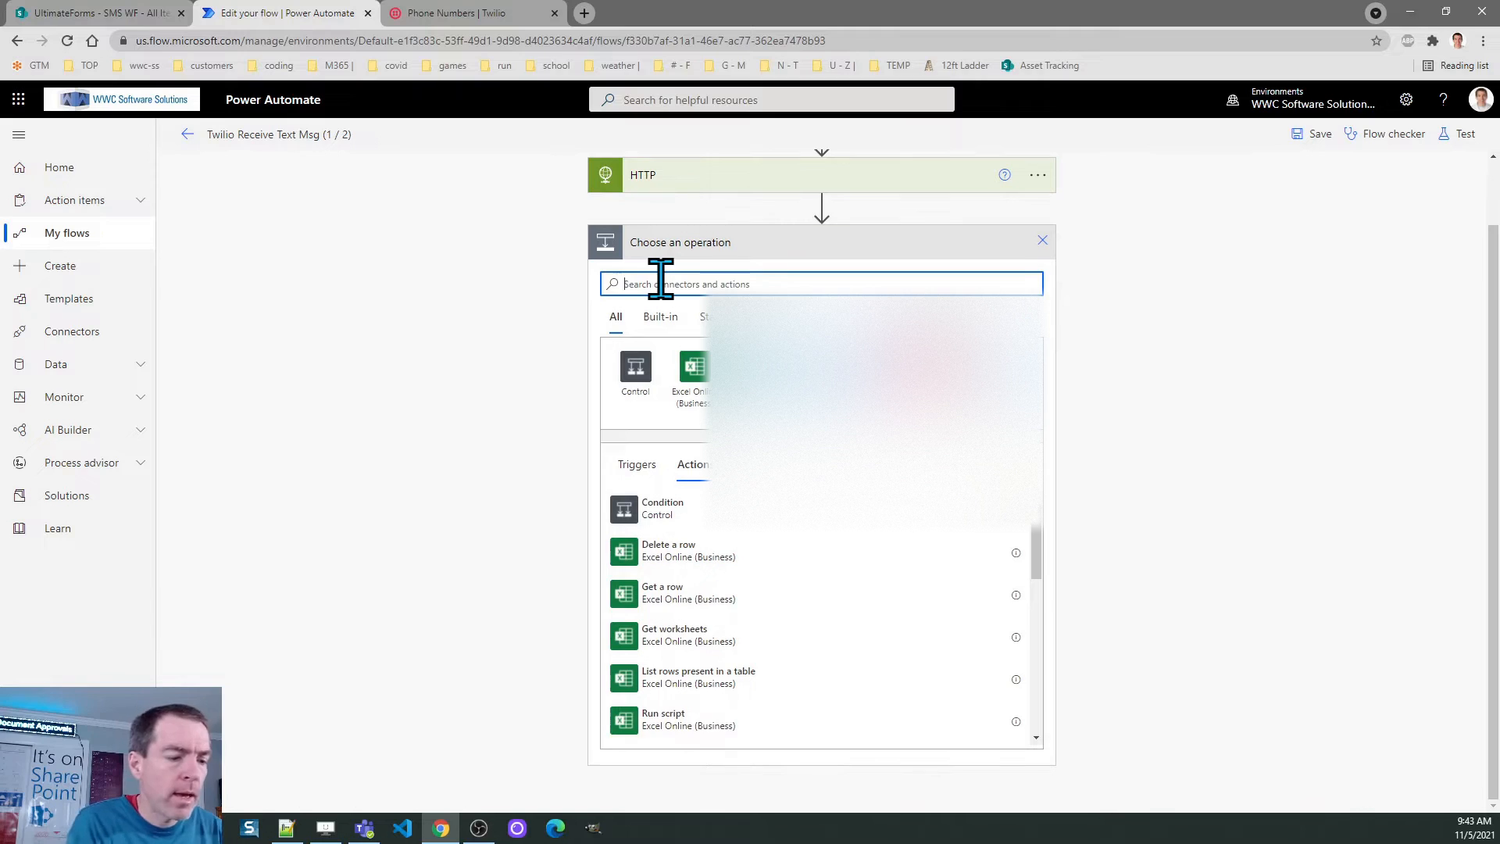
Search 'http' among operations, then discard the unused new step
{"action": "type", "text": "http"}
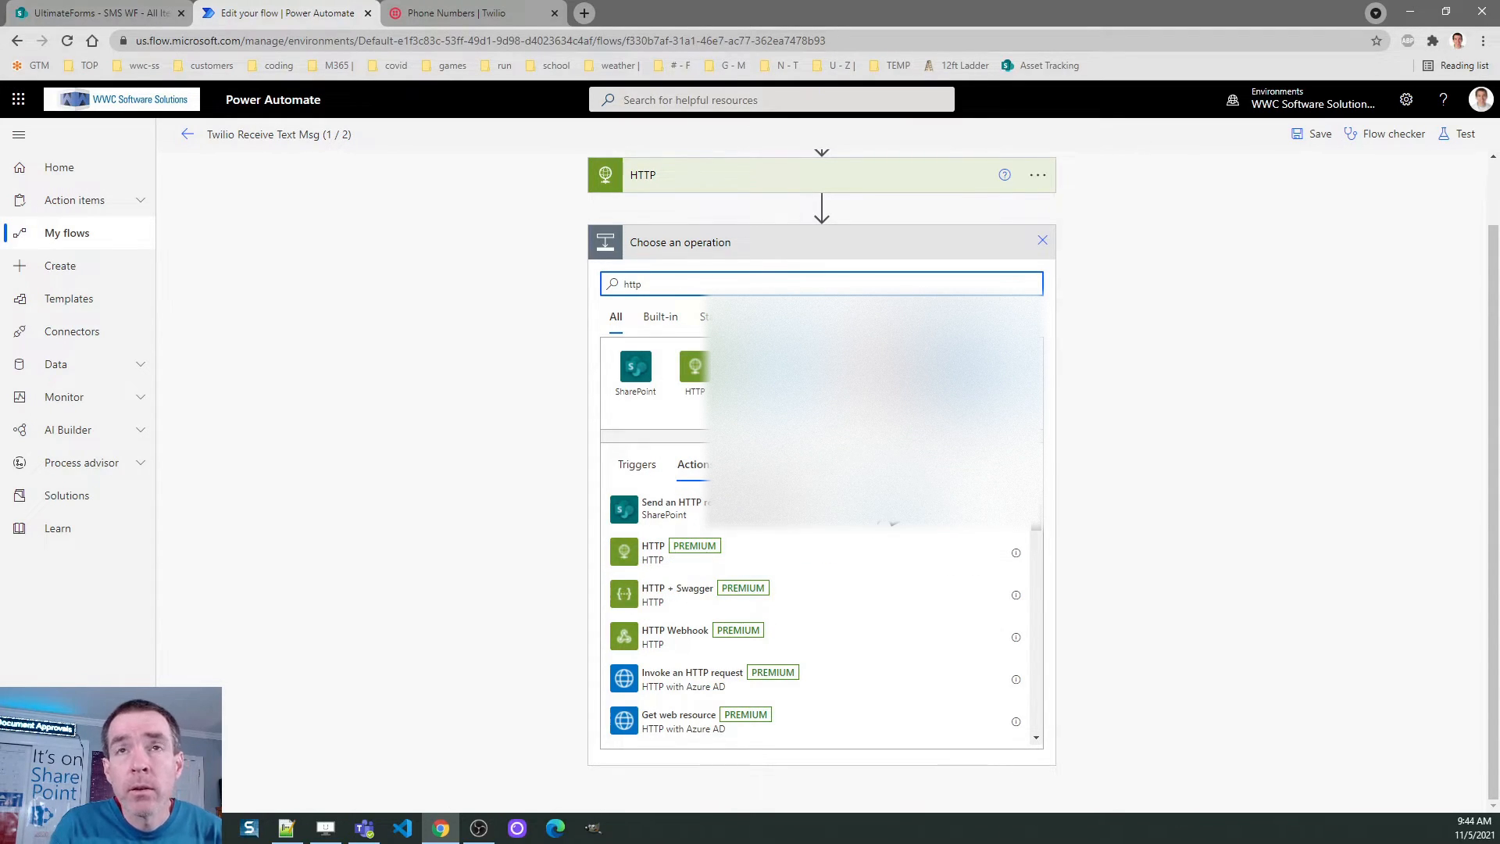
{"action": "left_click", "coordinate": [1131, 403]}
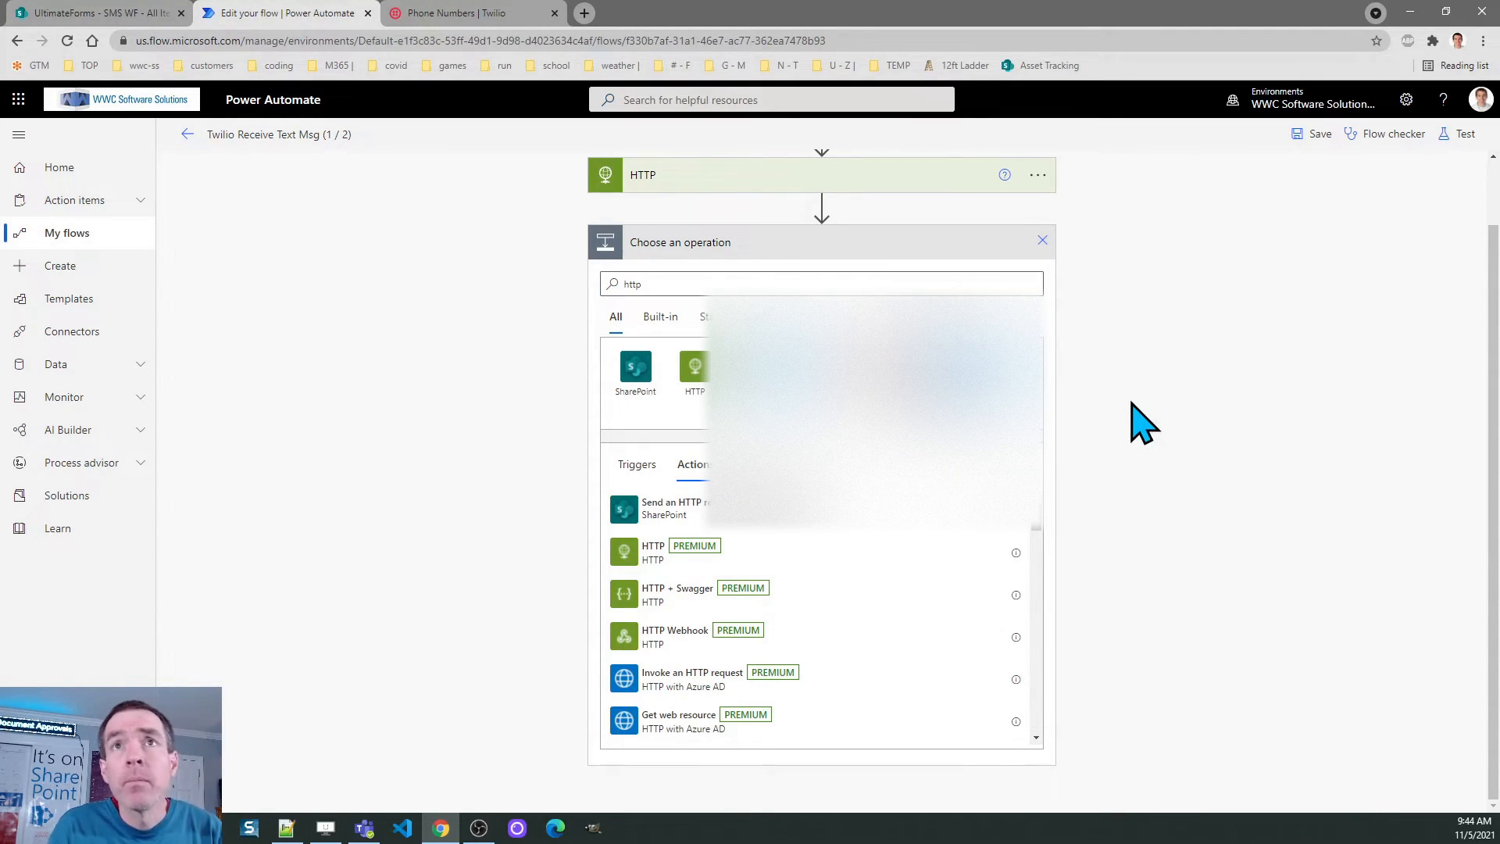
{"action": "left_click", "coordinate": [1043, 241]}
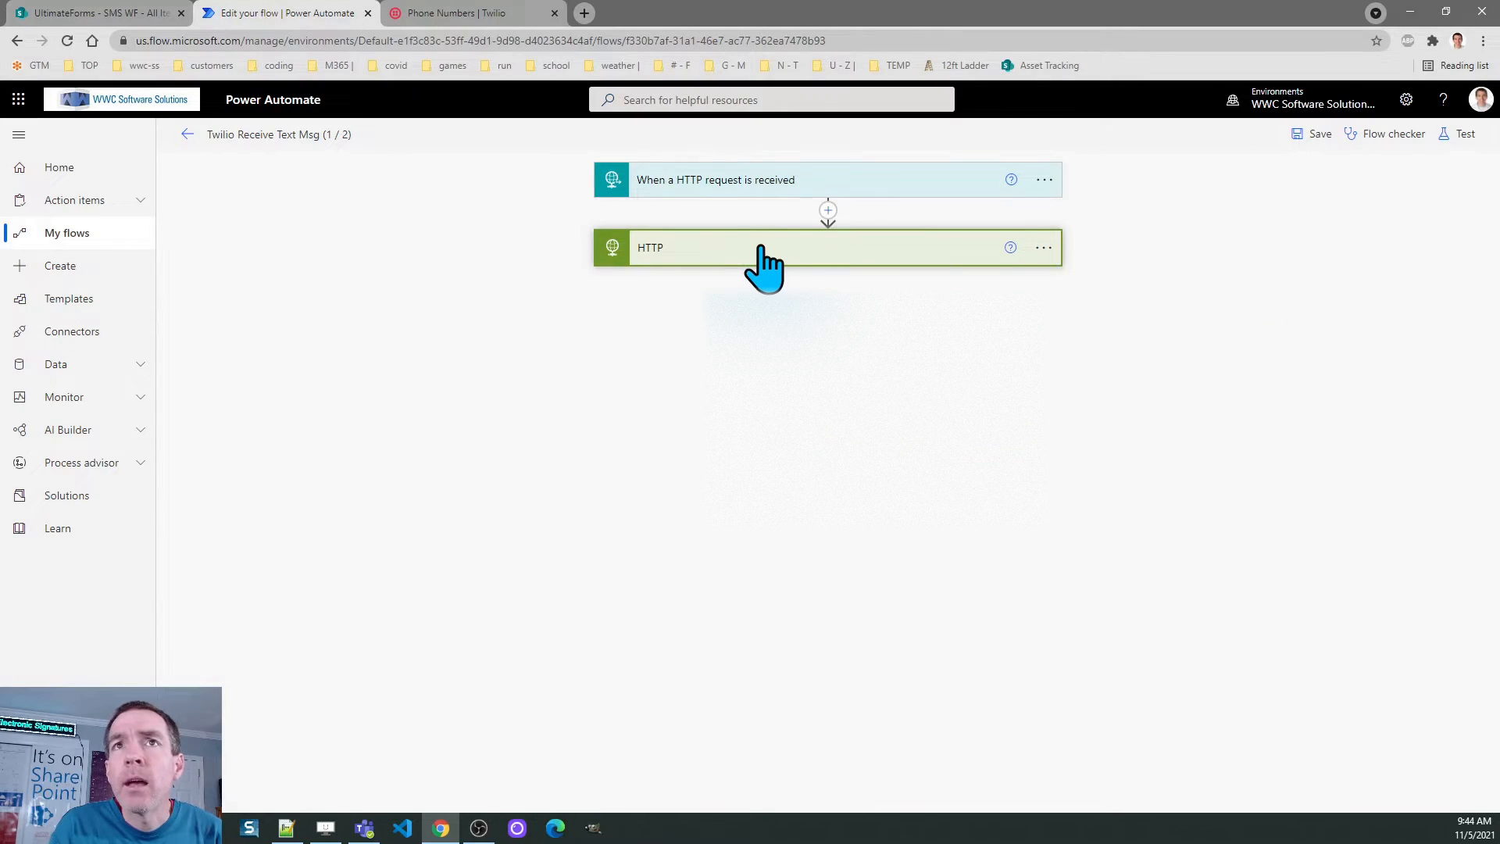
{"action": "left_click", "coordinate": [653, 250]}
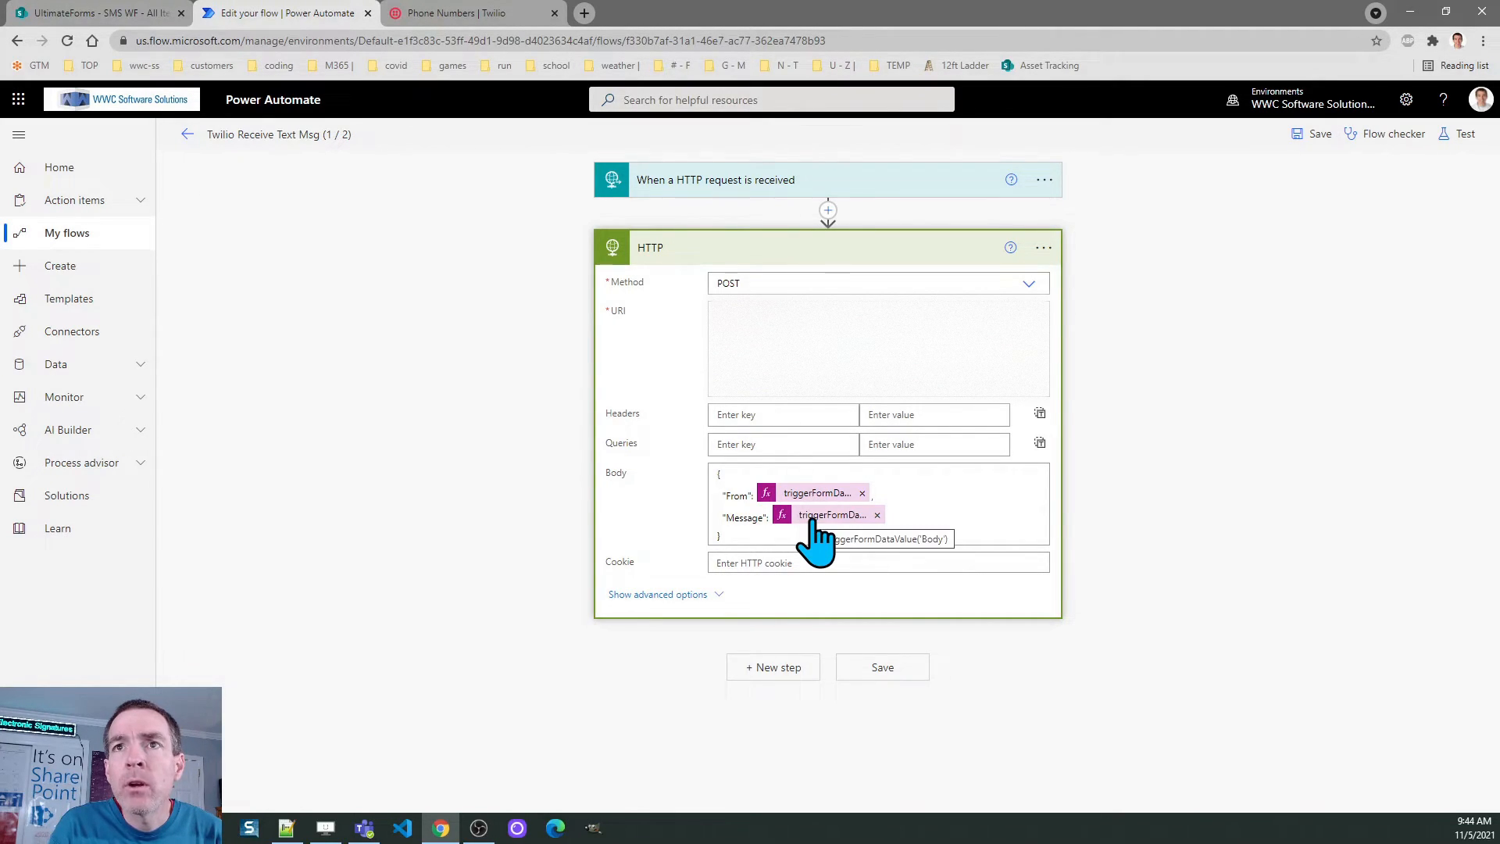
{"action": "left_click", "coordinate": [809, 494]}
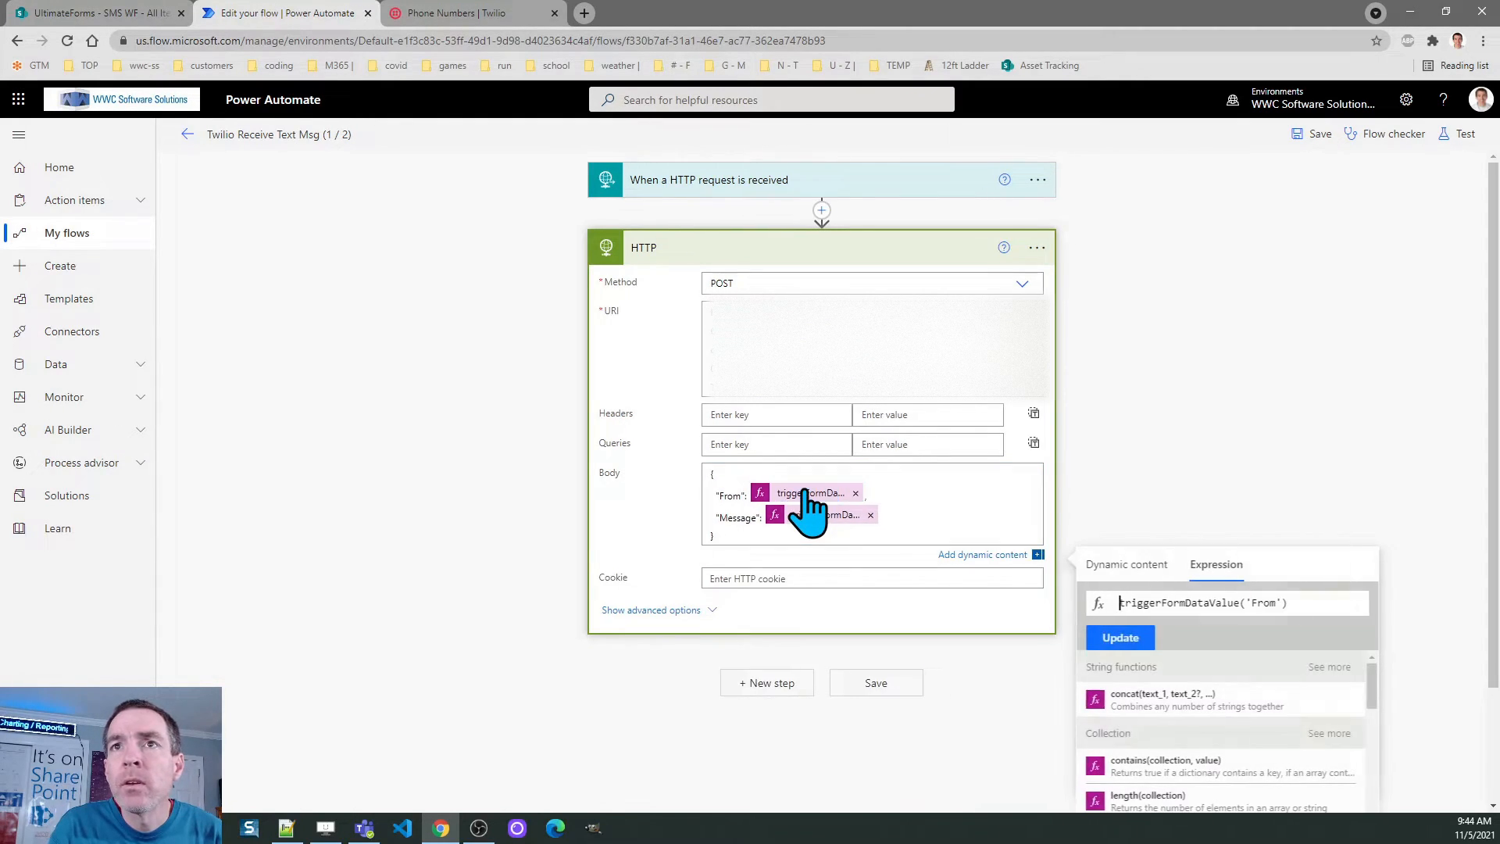
{"action": "left_click_drag", "start_coordinate": [1289, 604], "coordinate": [1106, 614]}
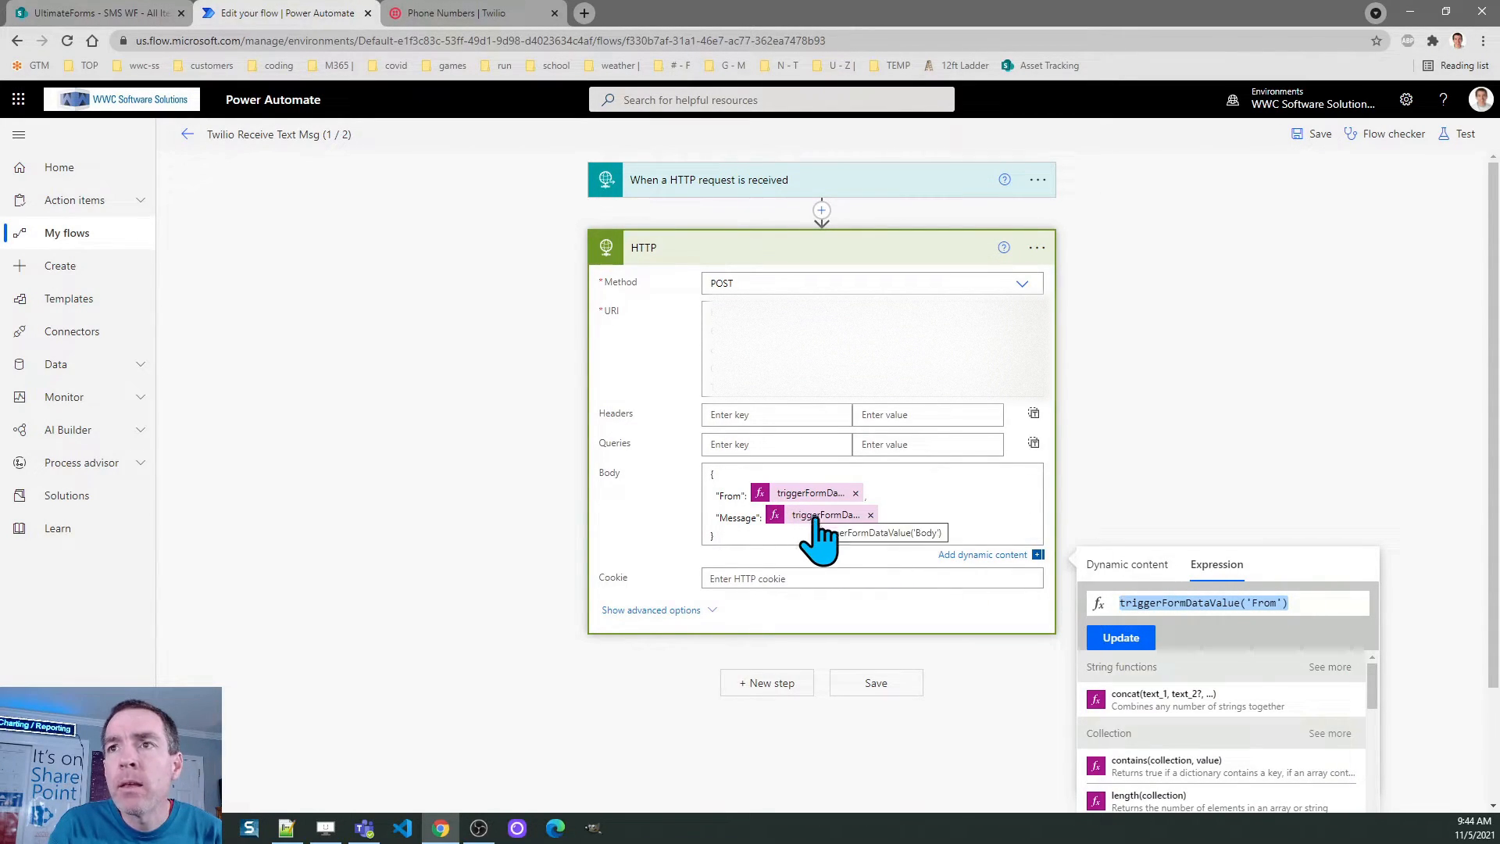
{"action": "left_click", "coordinate": [1142, 473]}
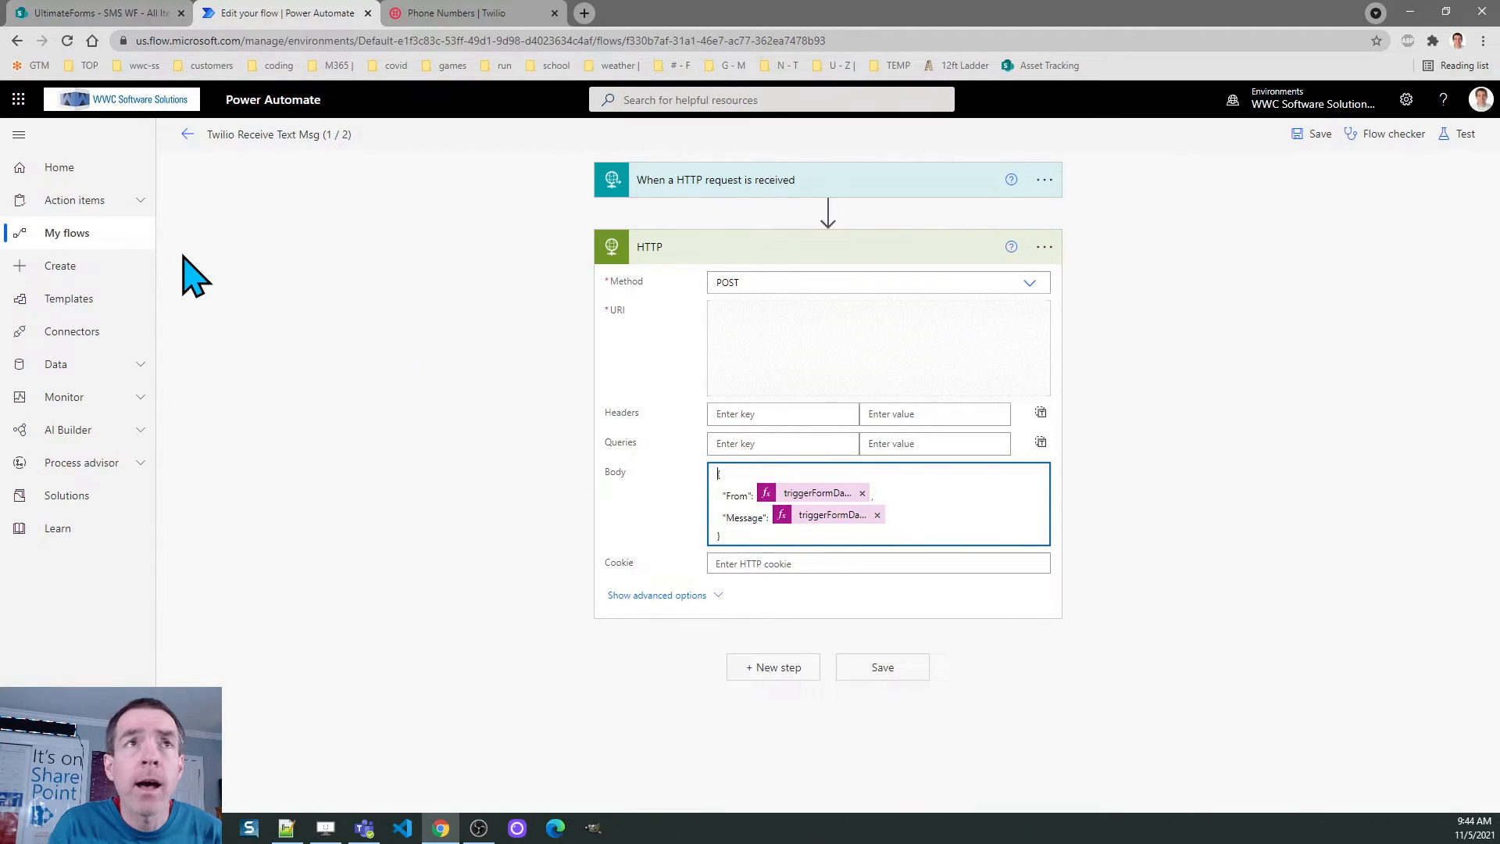
From My flows, open Post Text Msg to SP (2 / 2) in the designer
{"action": "left_click", "coordinate": [59, 236]}
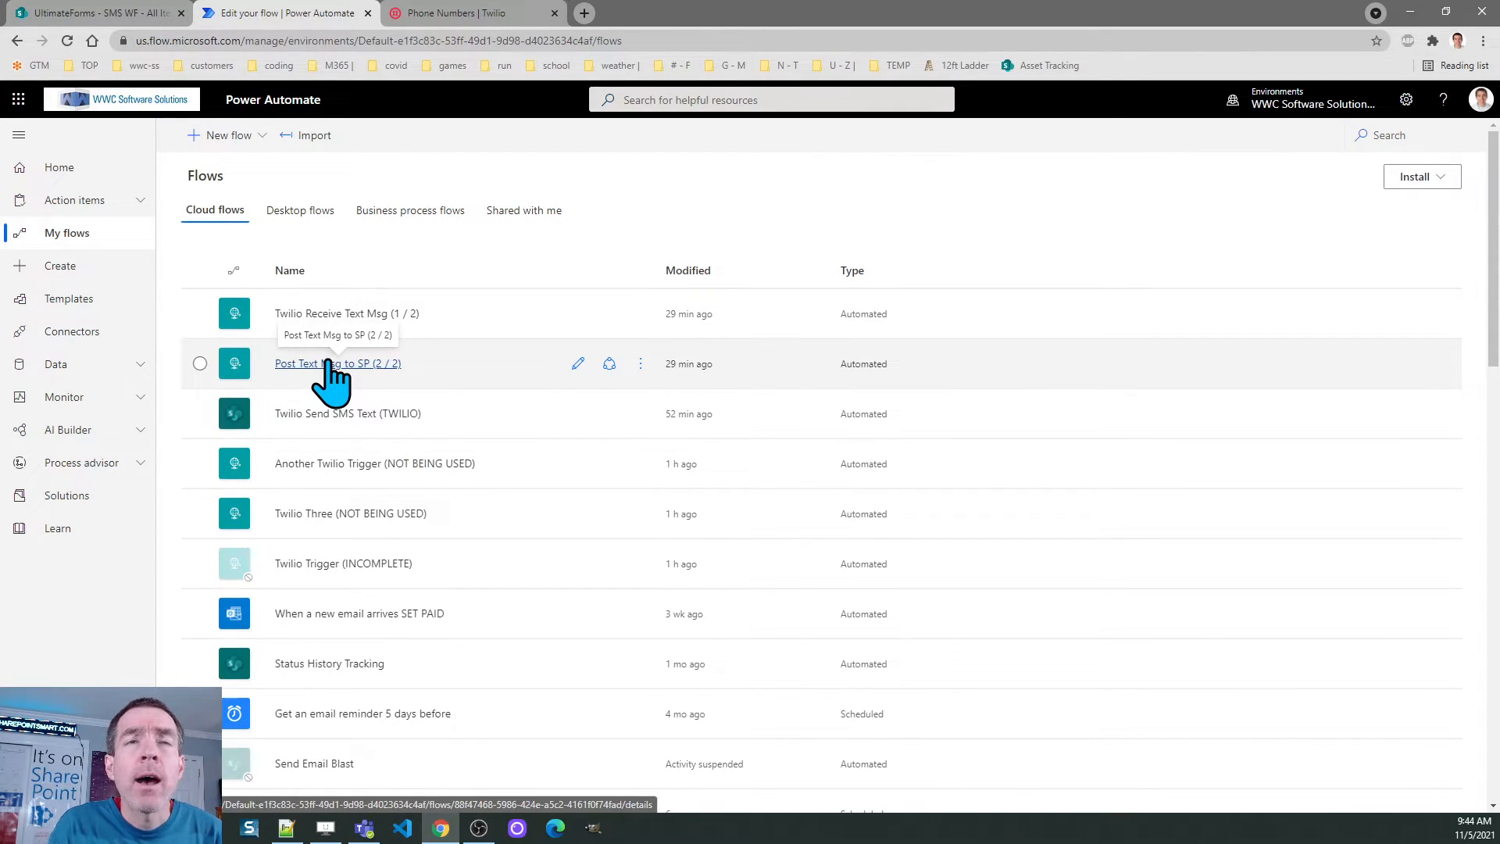
{"action": "left_click", "coordinate": [578, 365]}
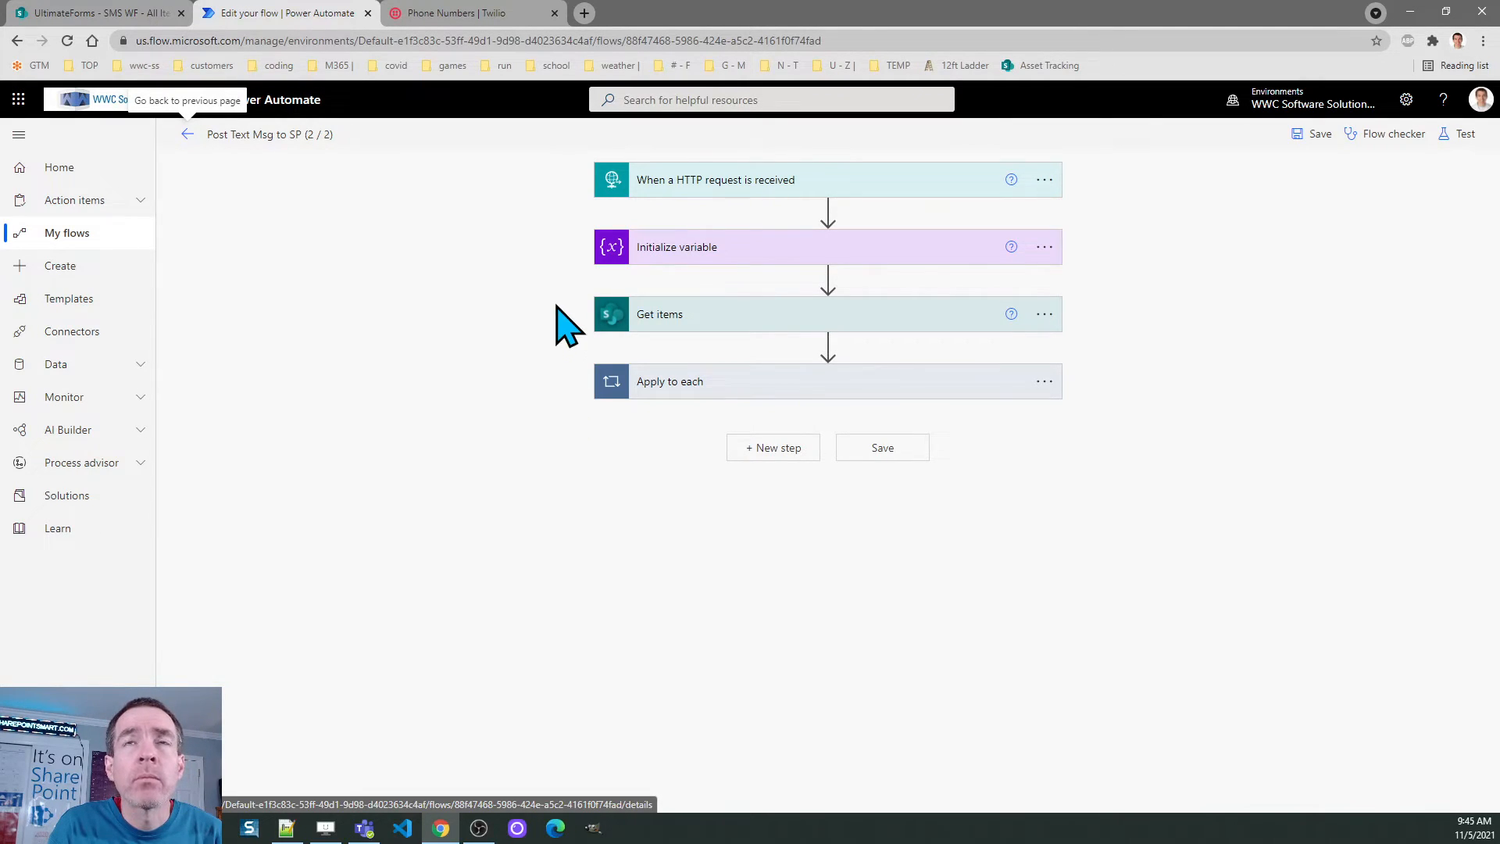
Expand the HTTP request trigger to view its POST URL and From/Message string schema
{"action": "left_click", "coordinate": [654, 186]}
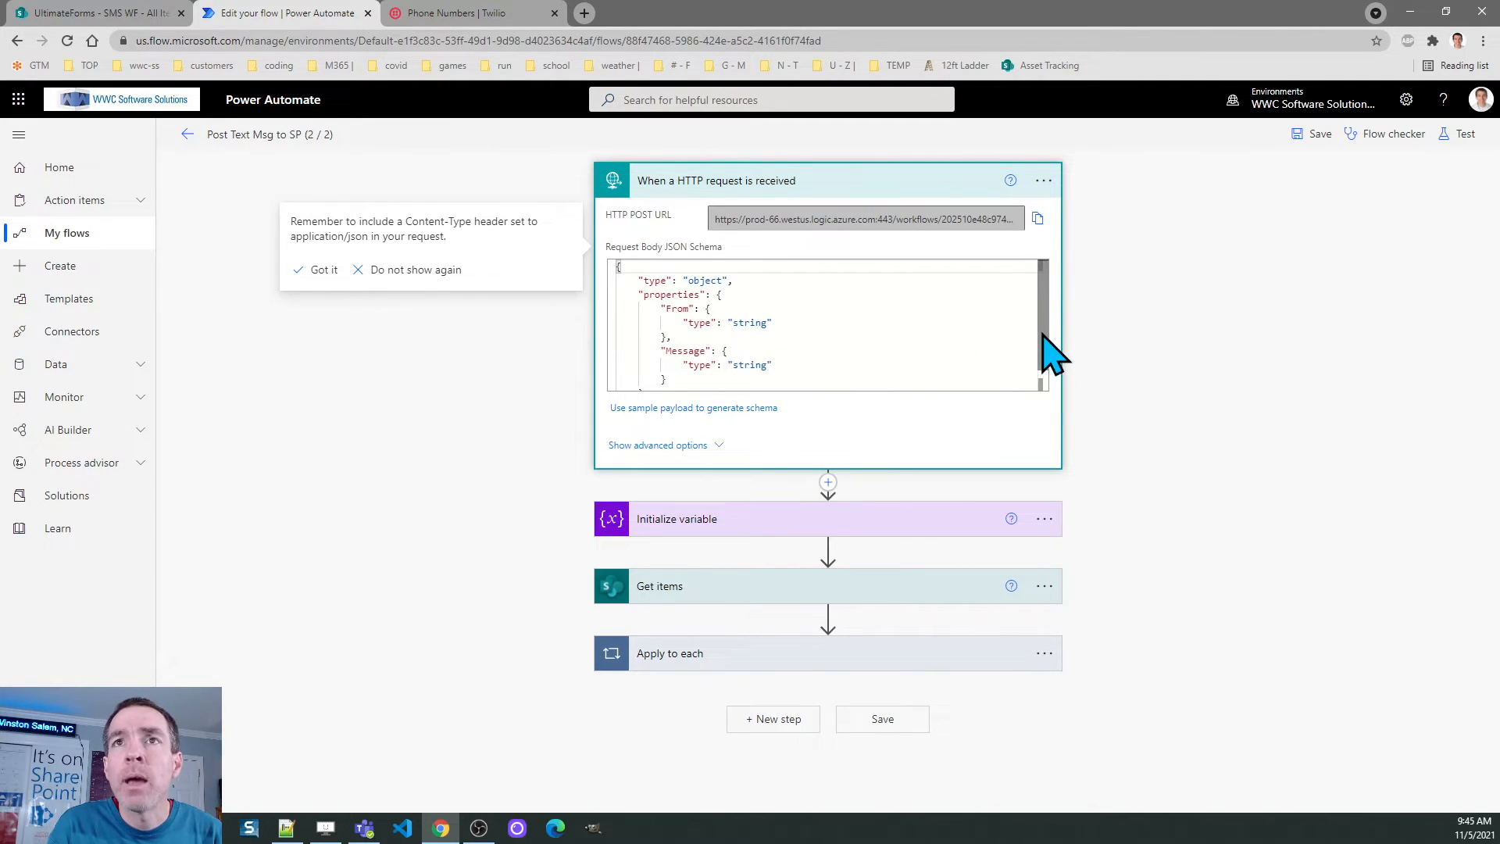
{"action": "scroll", "coordinate": [1048, 356], "scroll_direction": "down", "scroll_amount": 1}
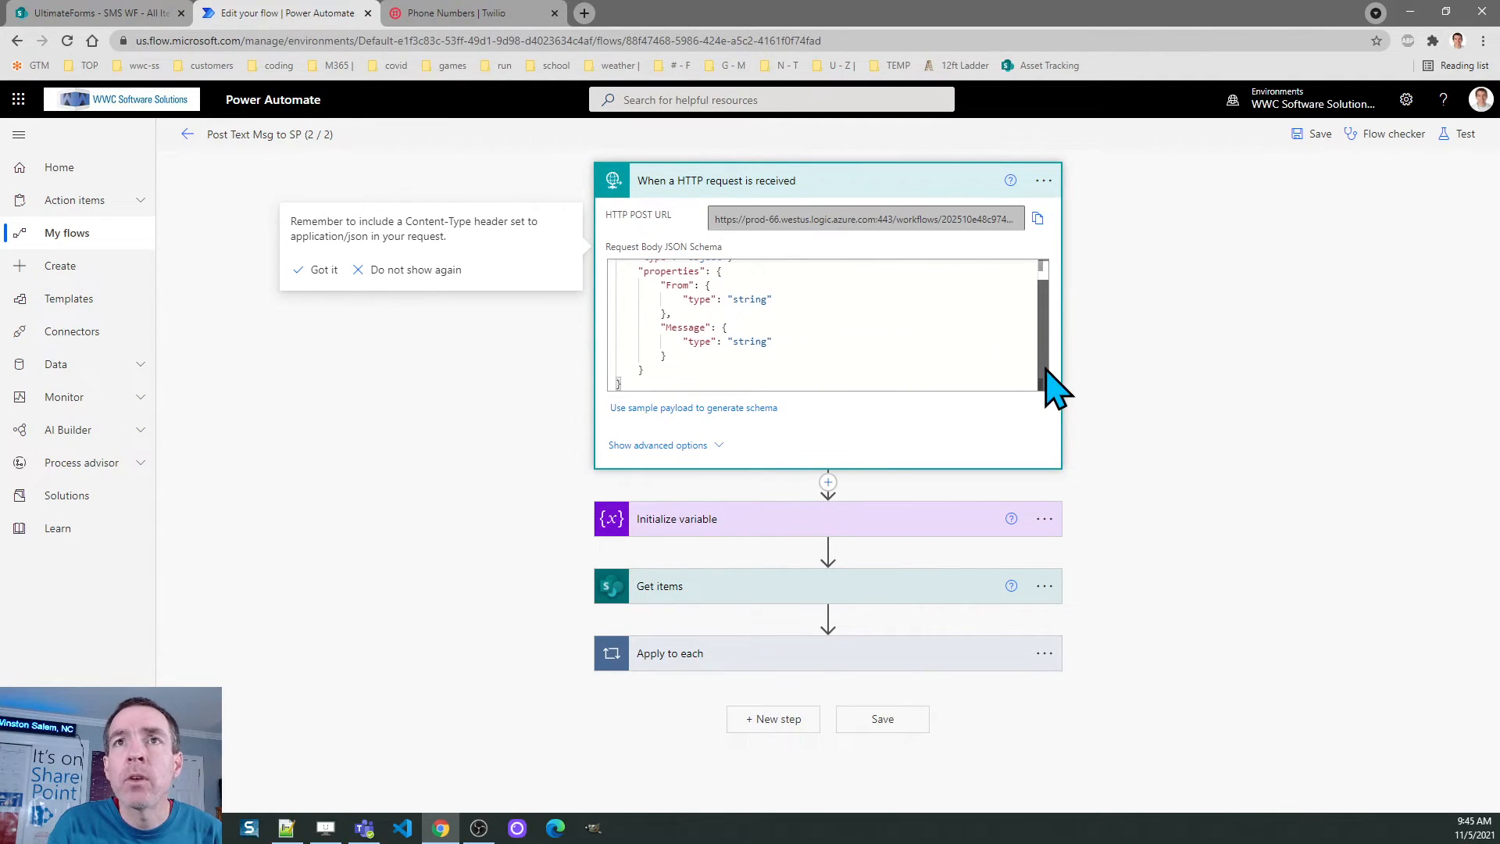
Expand the varBody variable and Get items steps, revealing the Filter Query Text_x0020_Number eq From
{"action": "left_click", "coordinate": [707, 519]}
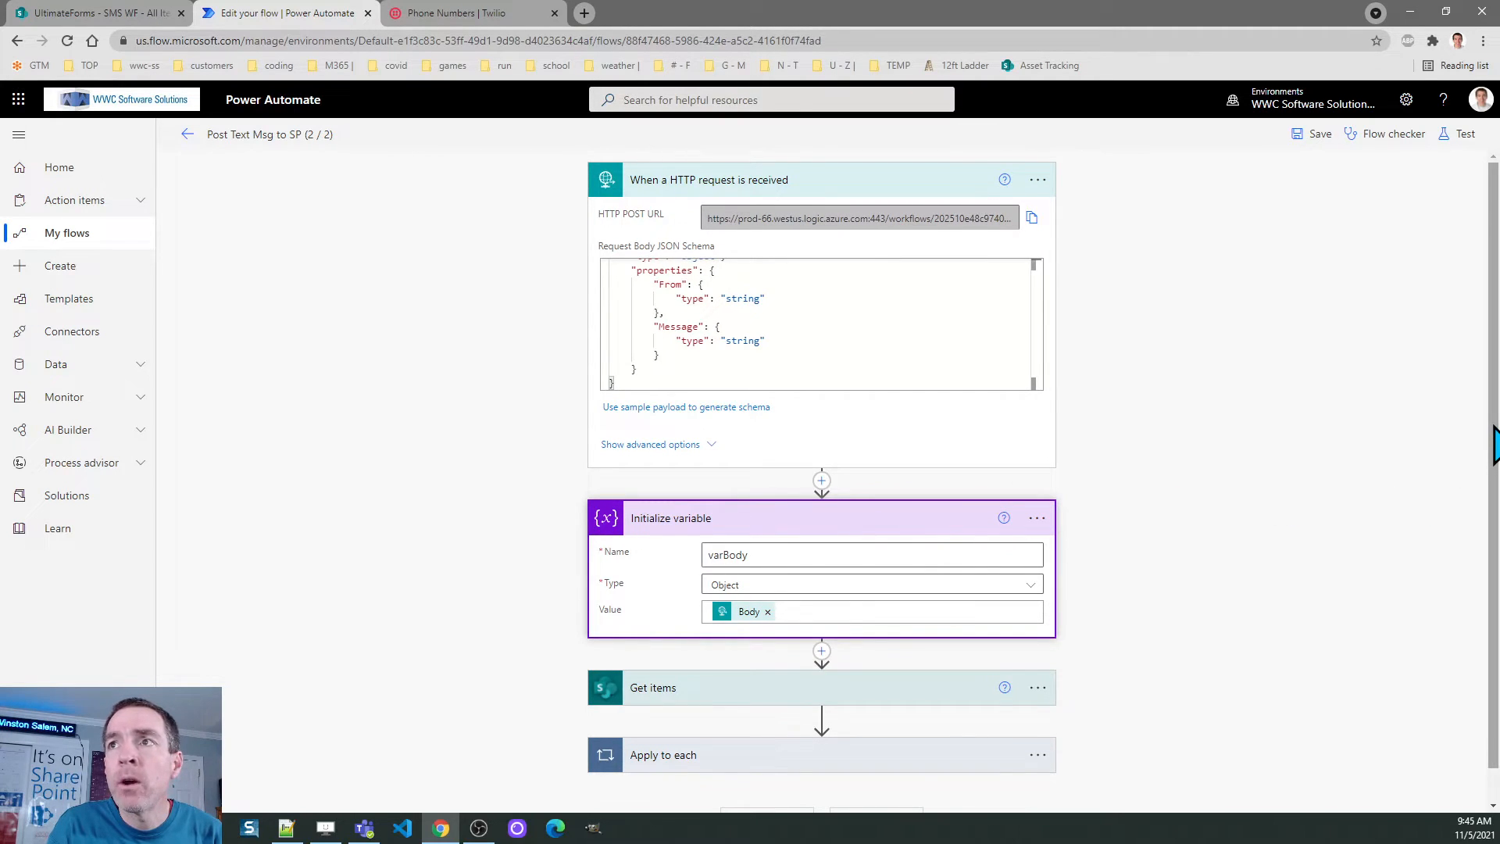
{"action": "scroll", "coordinate": [1489, 457], "scroll_direction": "down", "scroll_amount": 1}
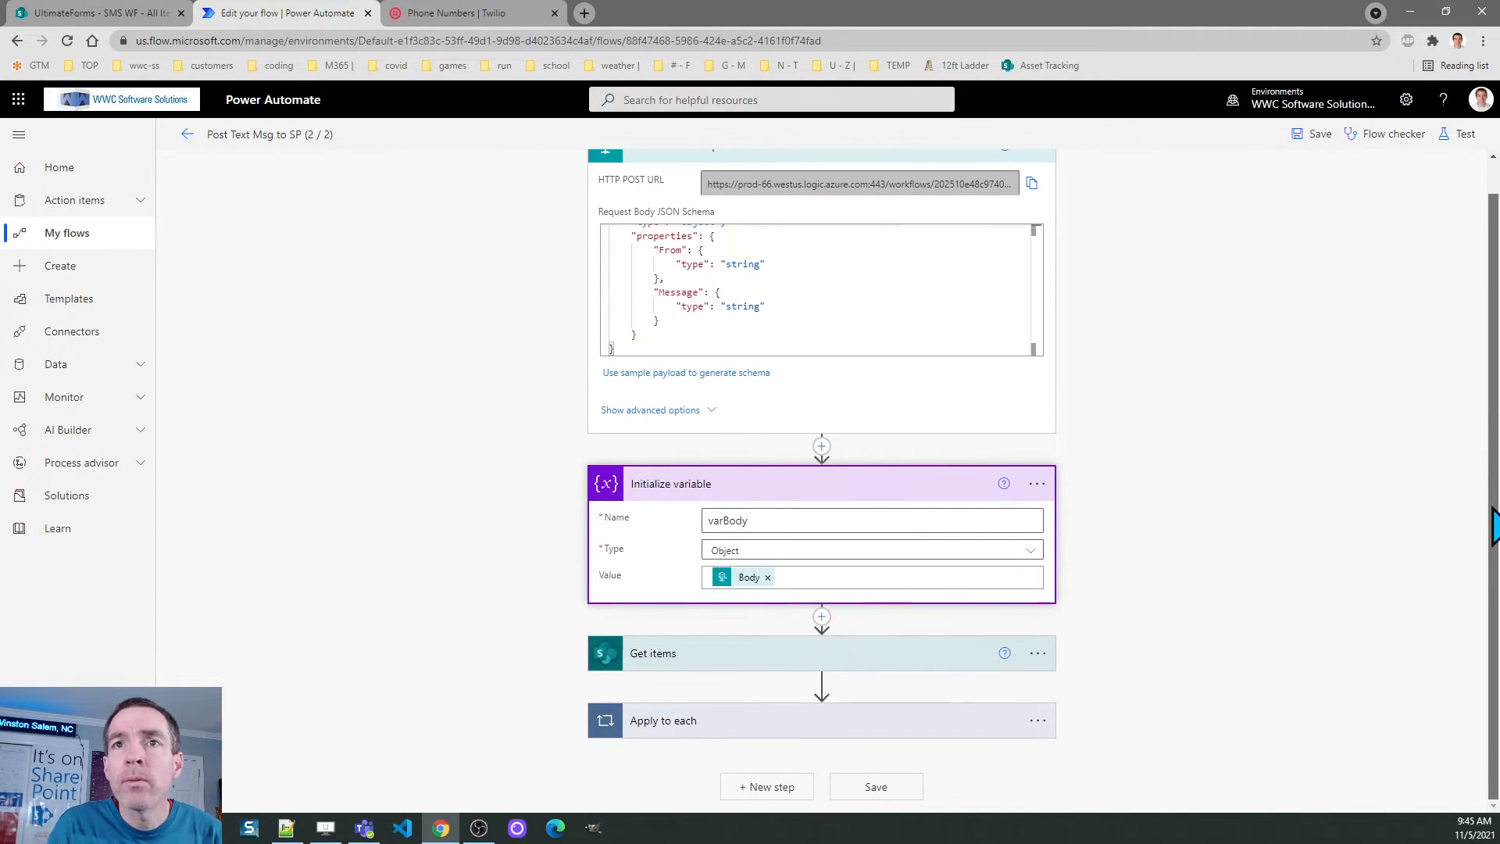
{"action": "left_click", "coordinate": [681, 655]}
{"action": "left_click_drag", "start_coordinate": [1491, 445], "coordinate": [1495, 559]}
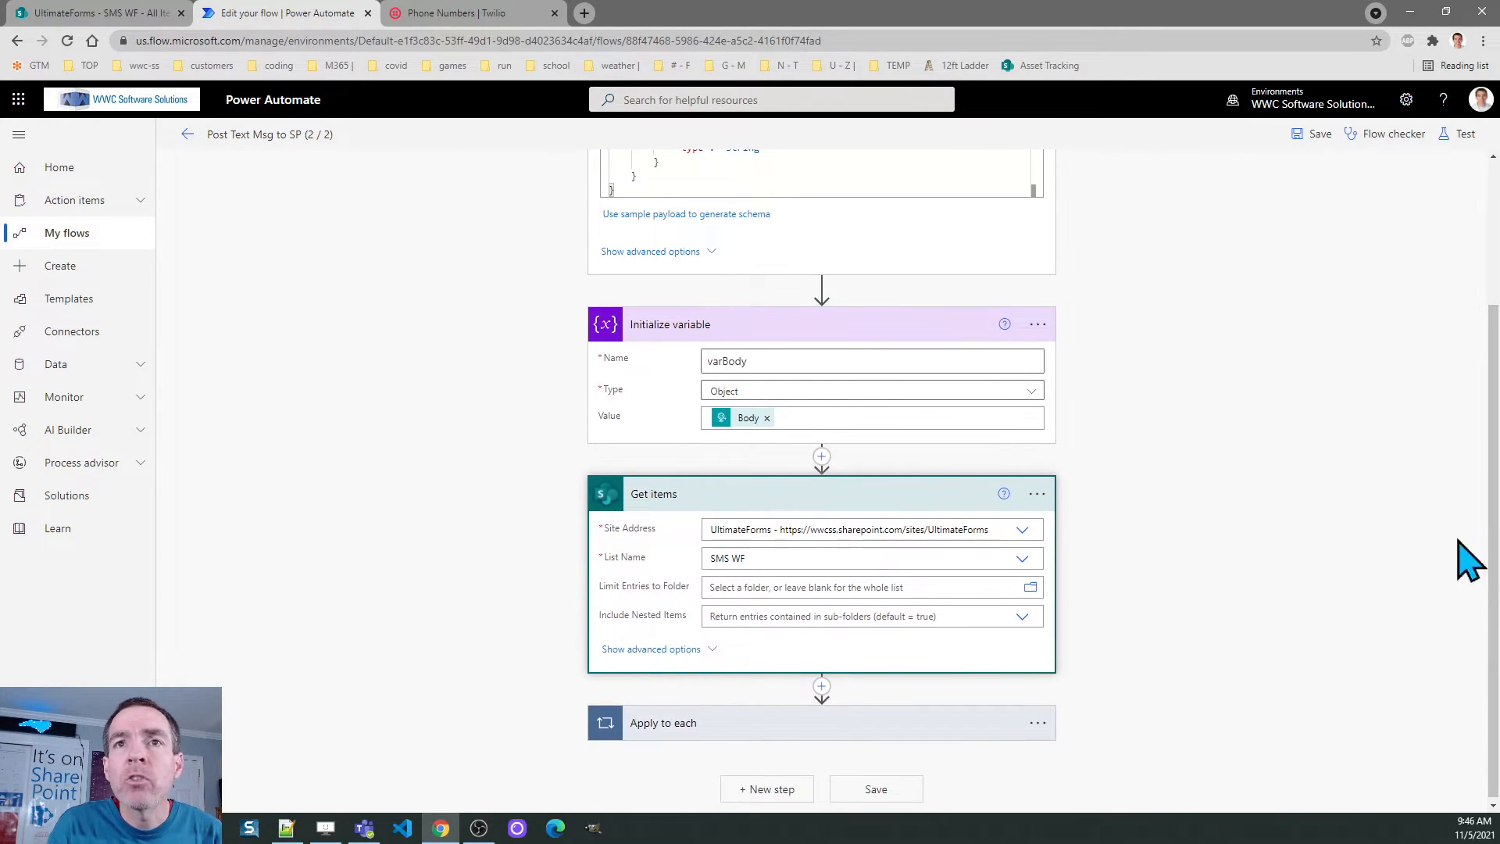
{"action": "left_click", "coordinate": [694, 649]}
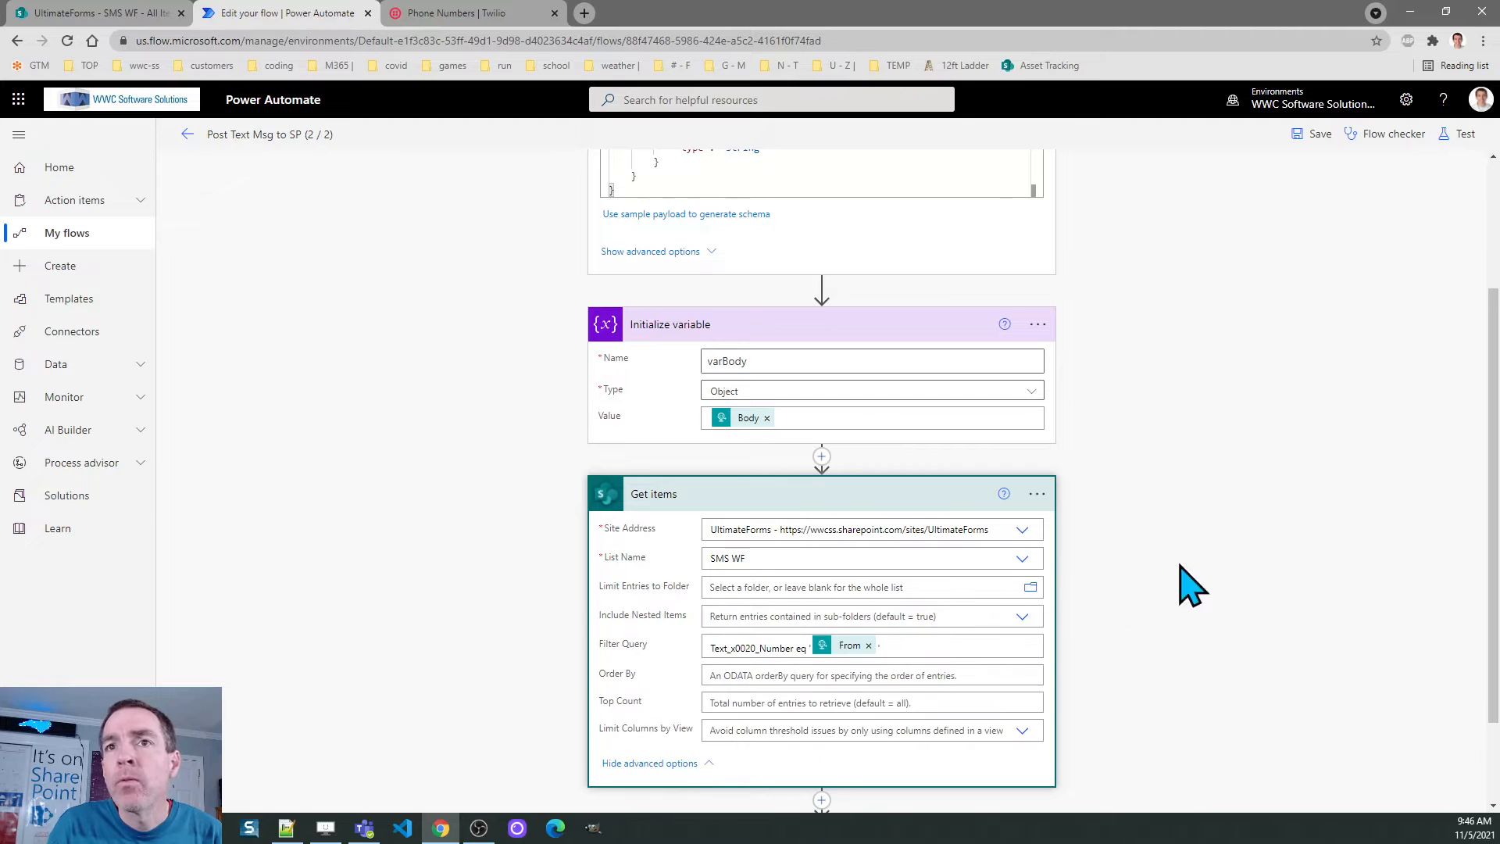
{"action": "scroll", "coordinate": [1498, 547], "scroll_direction": "down", "scroll_amount": 1}
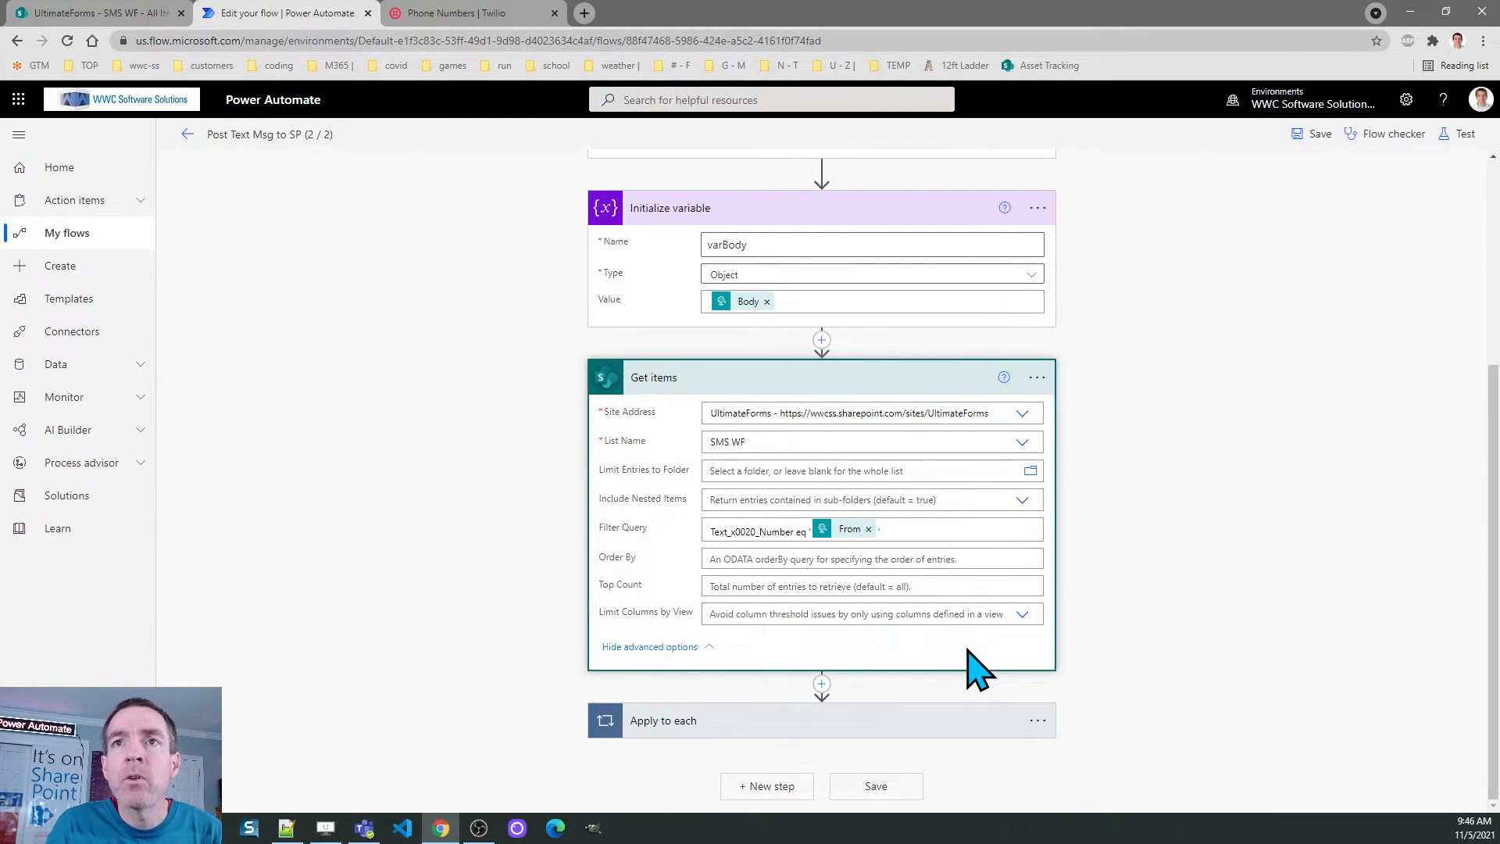
Expand Apply to each and Update item to review Message mapped into InboundMessage, then exit
{"action": "left_click", "coordinate": [671, 720]}
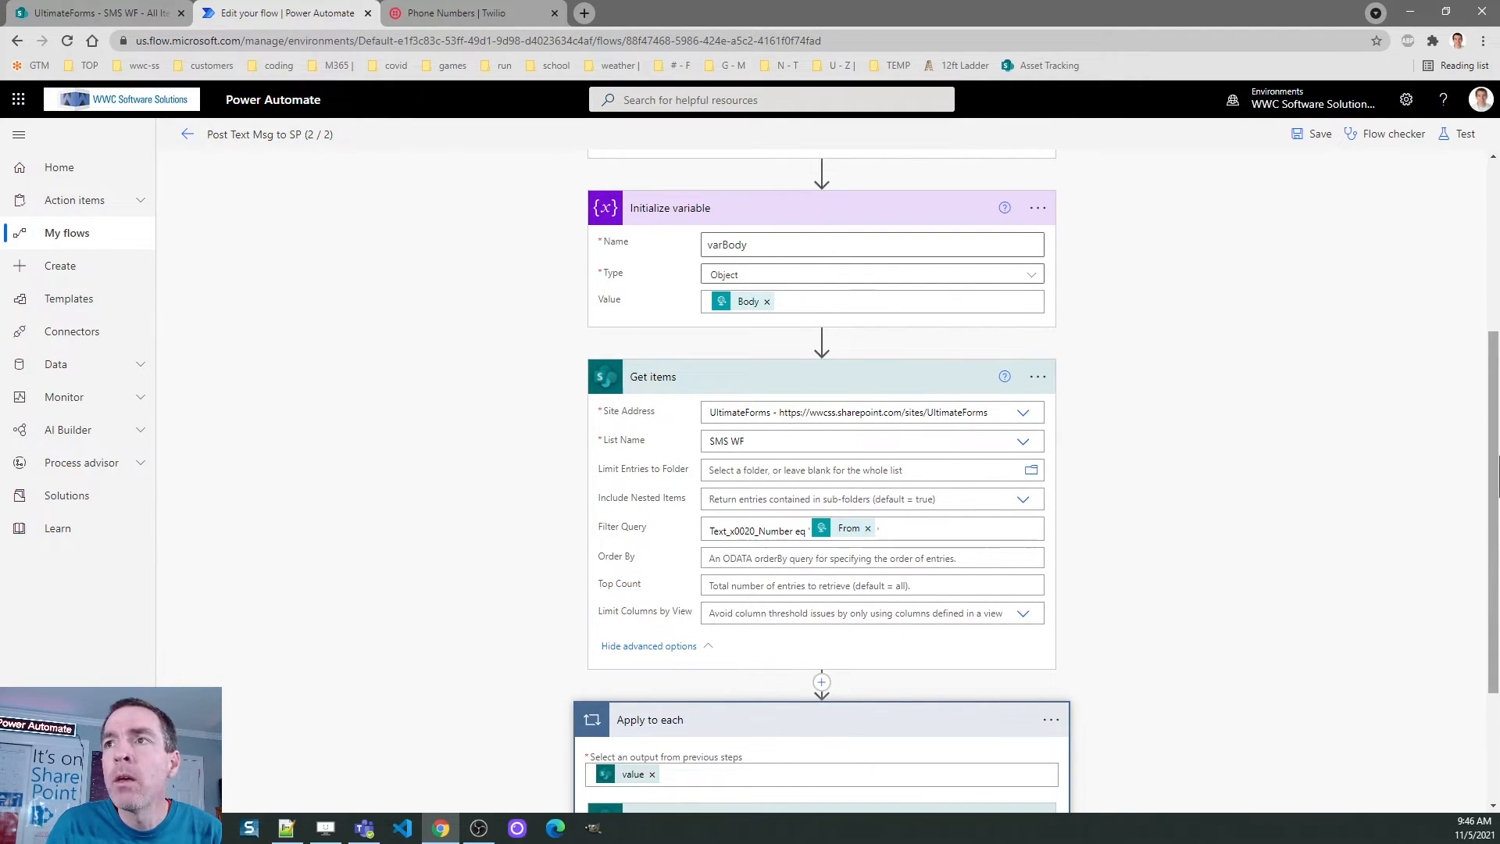
{"action": "scroll", "coordinate": [1494, 547], "scroll_direction": "down", "scroll_amount": 3}
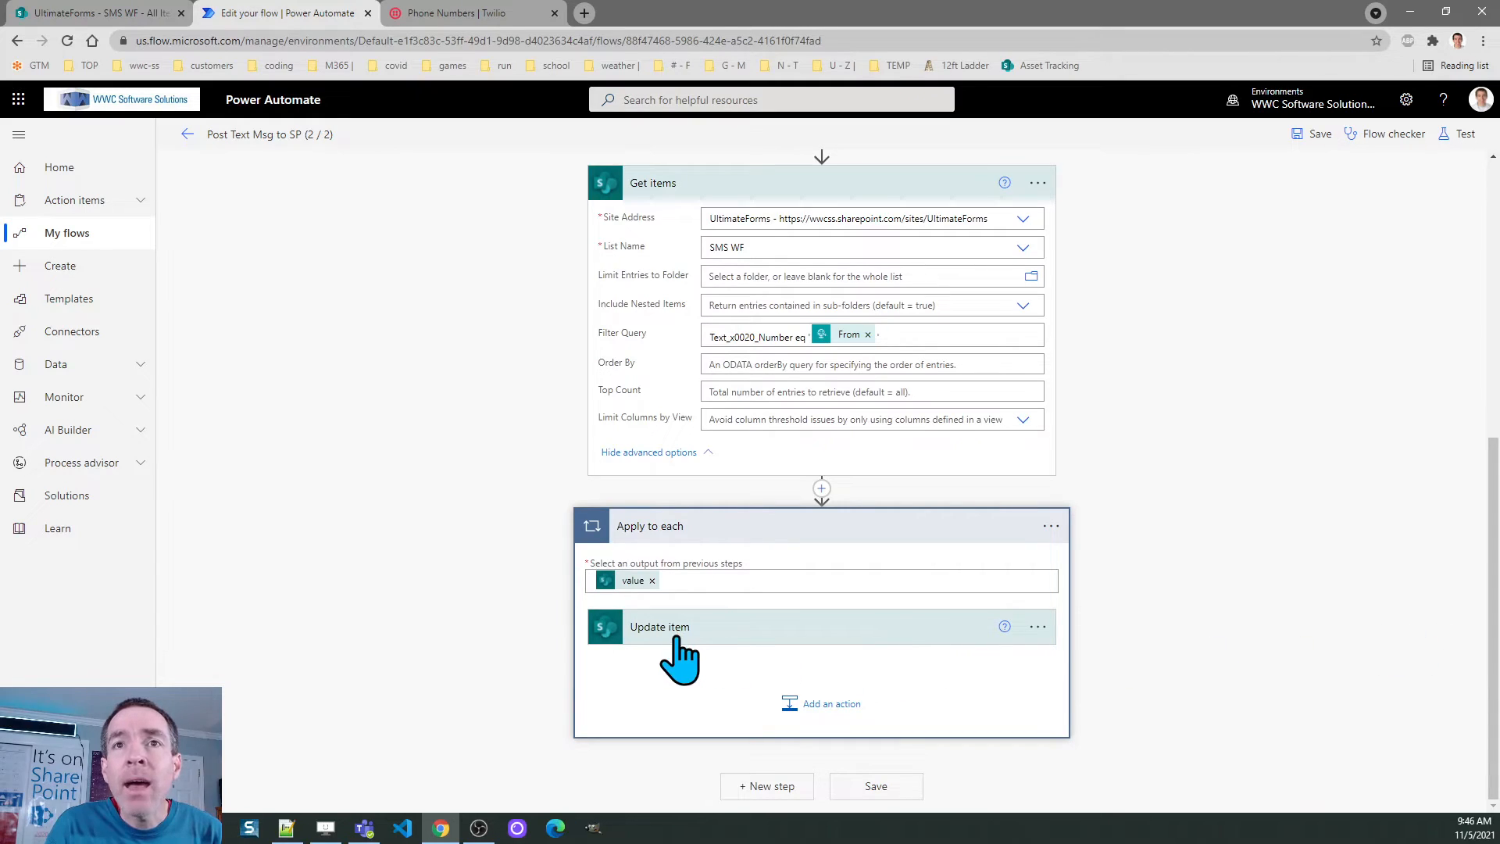
{"action": "left_click", "coordinate": [731, 637]}
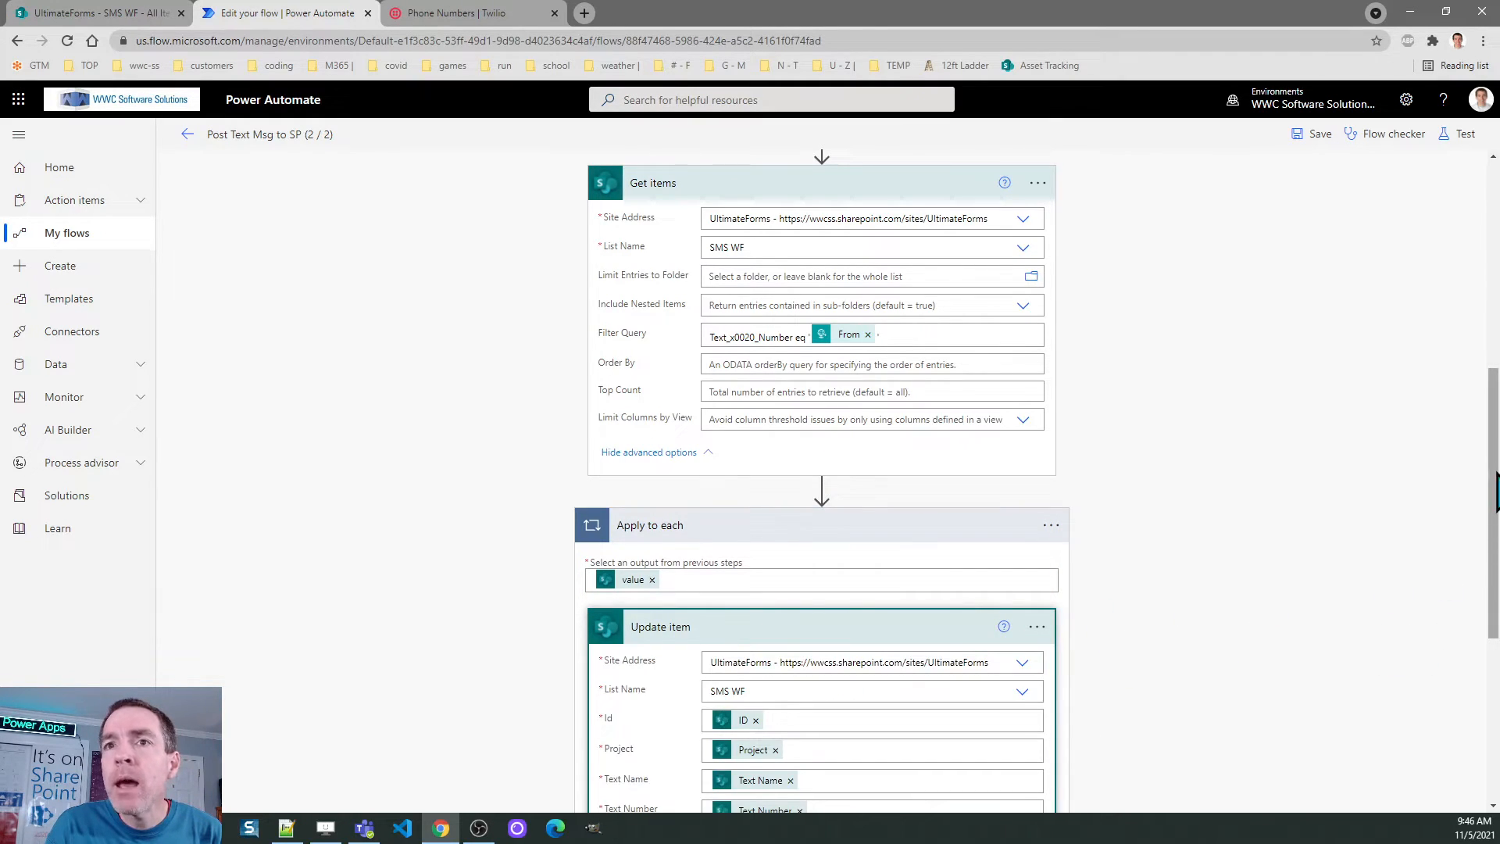
{"action": "scroll", "coordinate": [1493, 578], "scroll_direction": "down", "scroll_amount": 4}
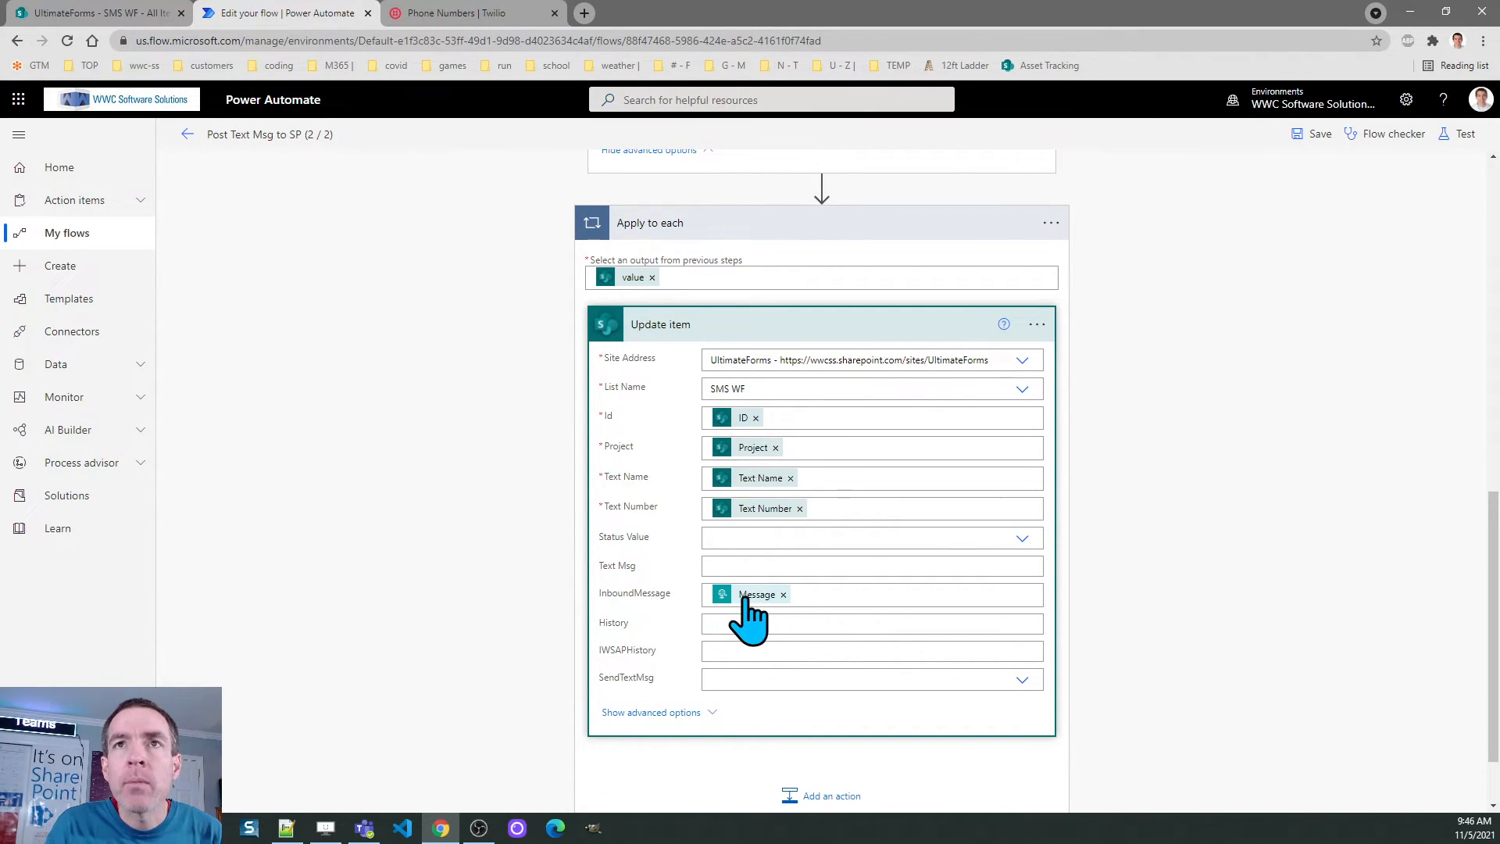
{"action": "mouse_move", "coordinate": [1495, 544]}
{"action": "left_mouse_down"}
{"action": "mouse_move", "coordinate": [1495, 582]}
{"action": "mouse_move", "coordinate": [1494, 519]}
{"action": "left_mouse_up"}
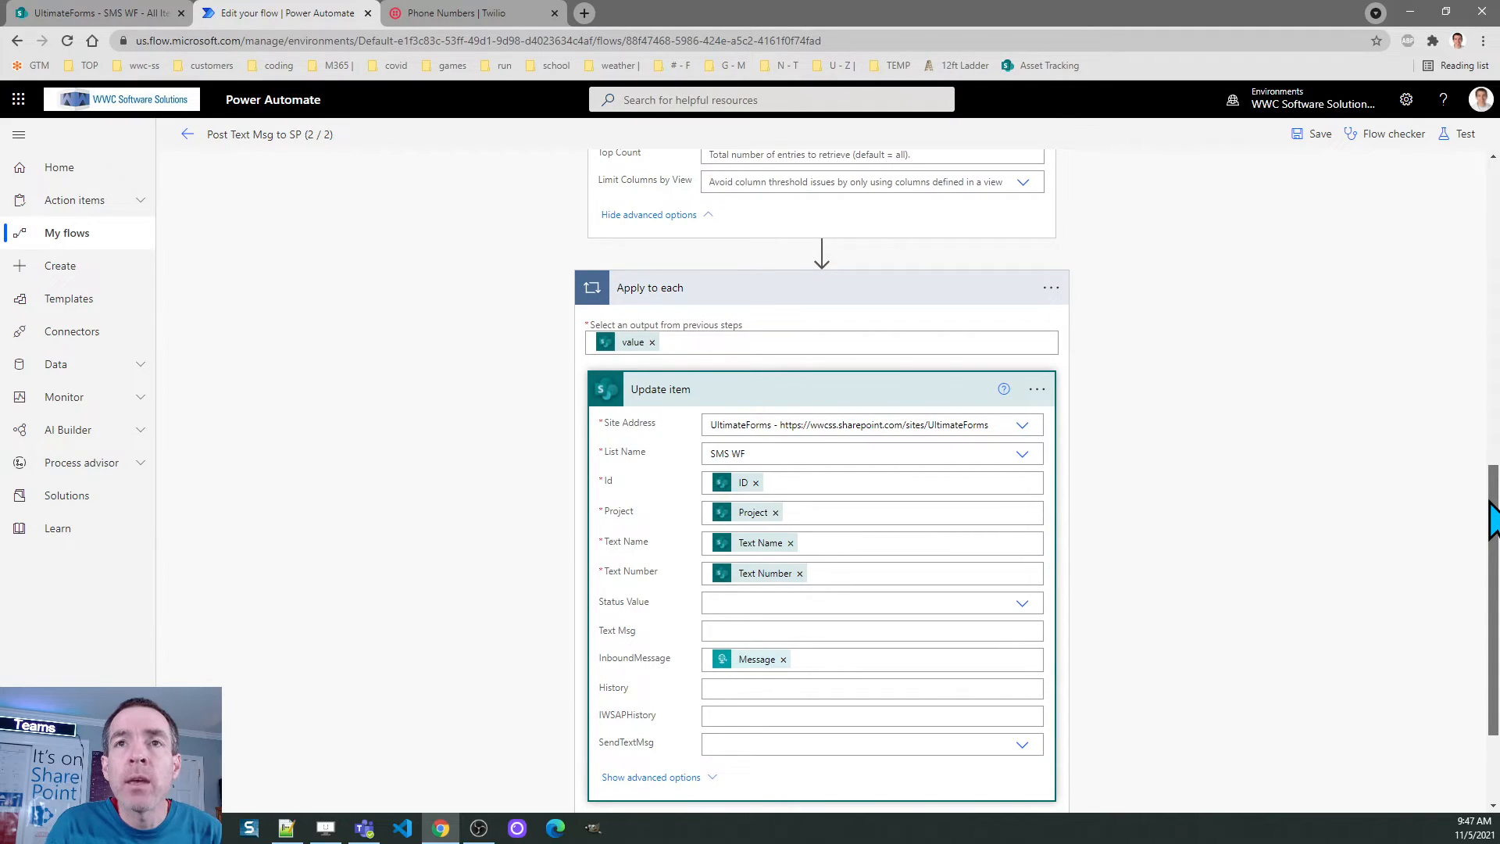
{"action": "left_click_drag", "start_coordinate": [1494, 520], "coordinate": [1491, 546]}
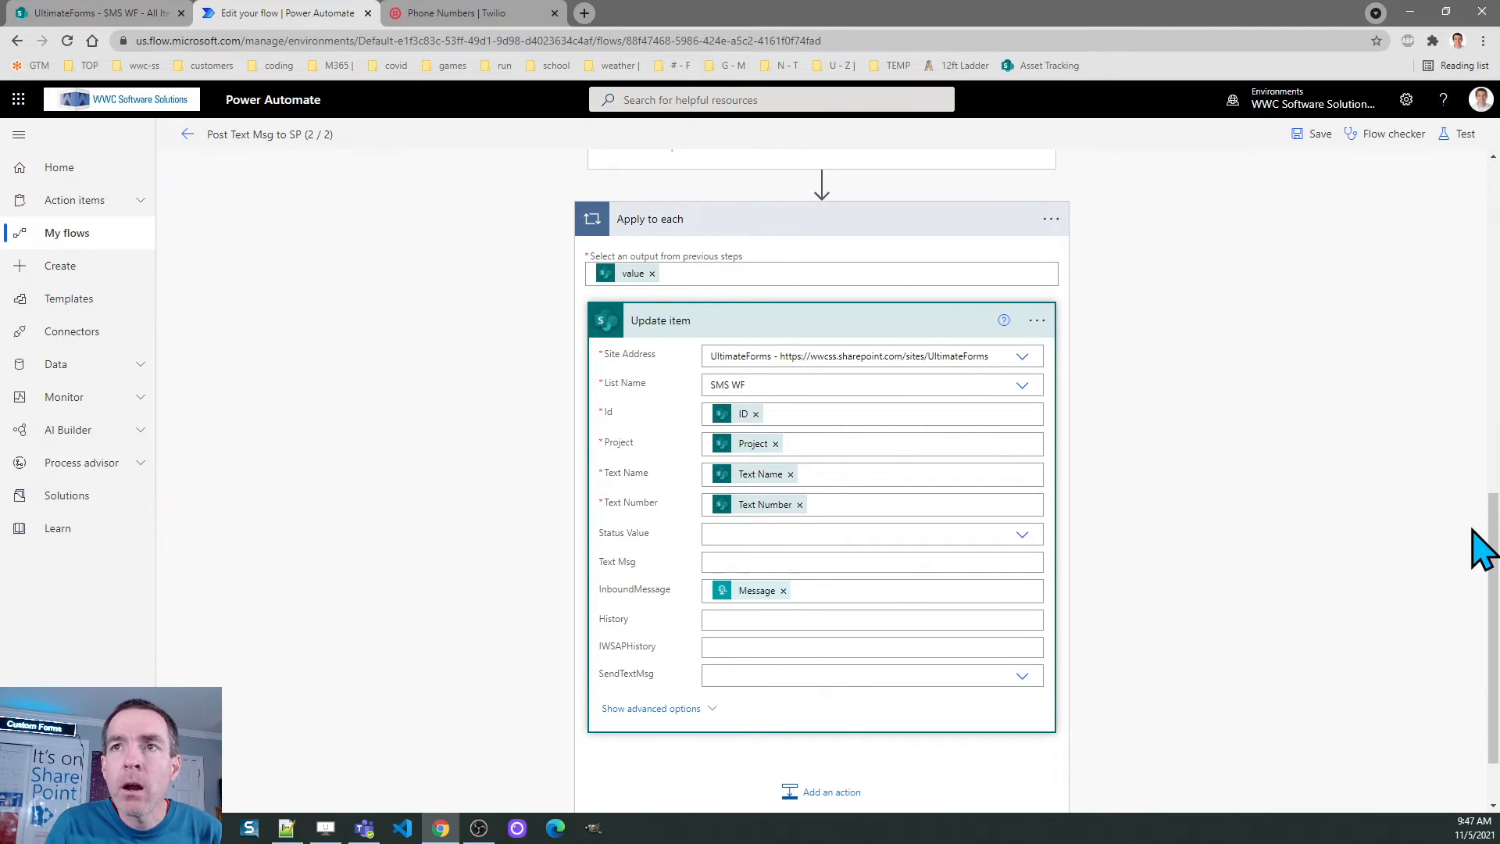
{"action": "left_click_drag", "start_coordinate": [1494, 551], "coordinate": [1495, 530]}
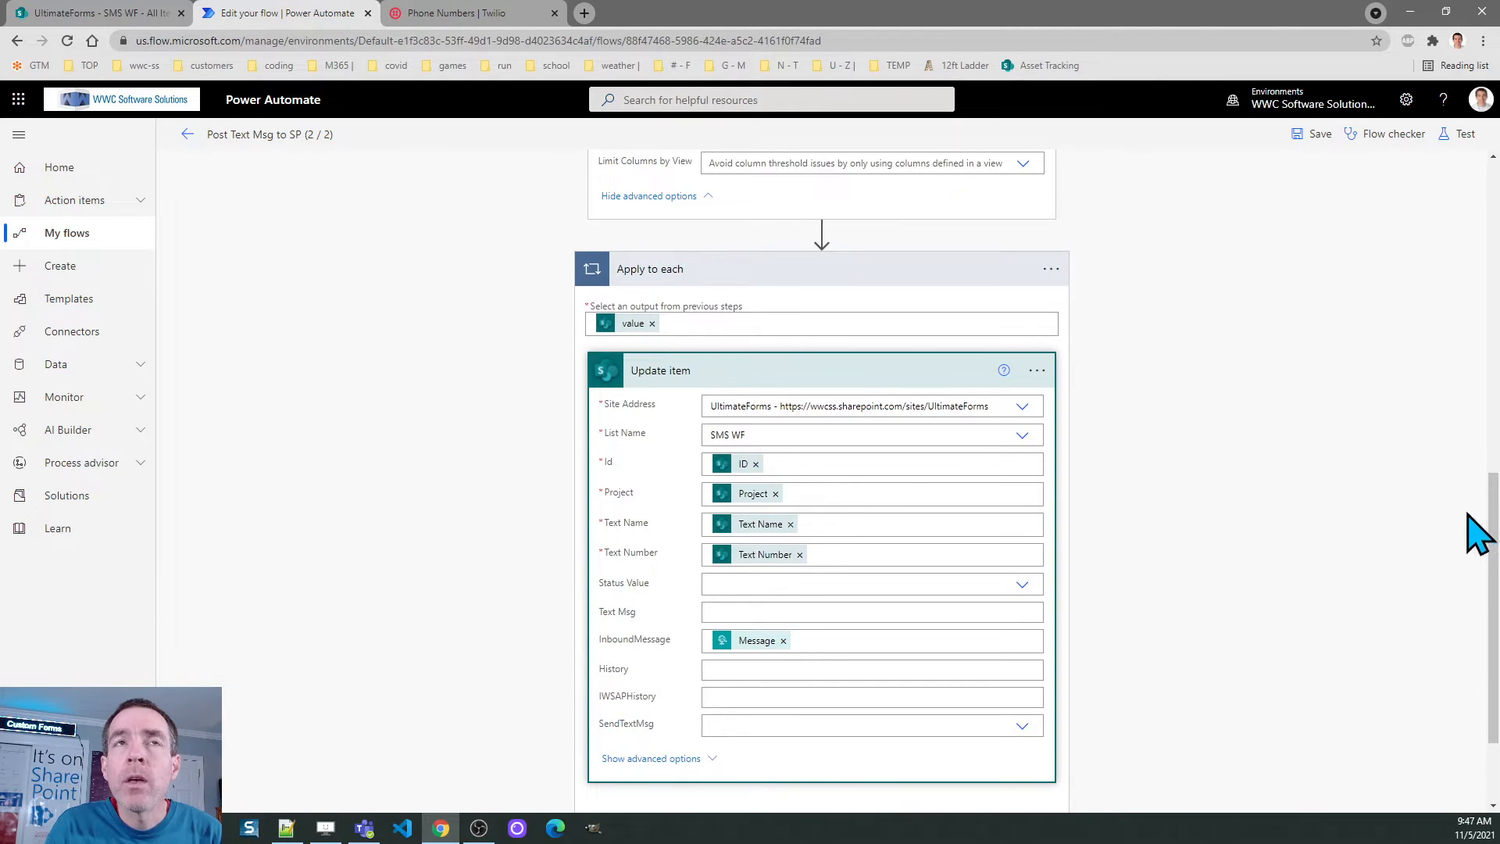
{"action": "left_click", "coordinate": [188, 135]}
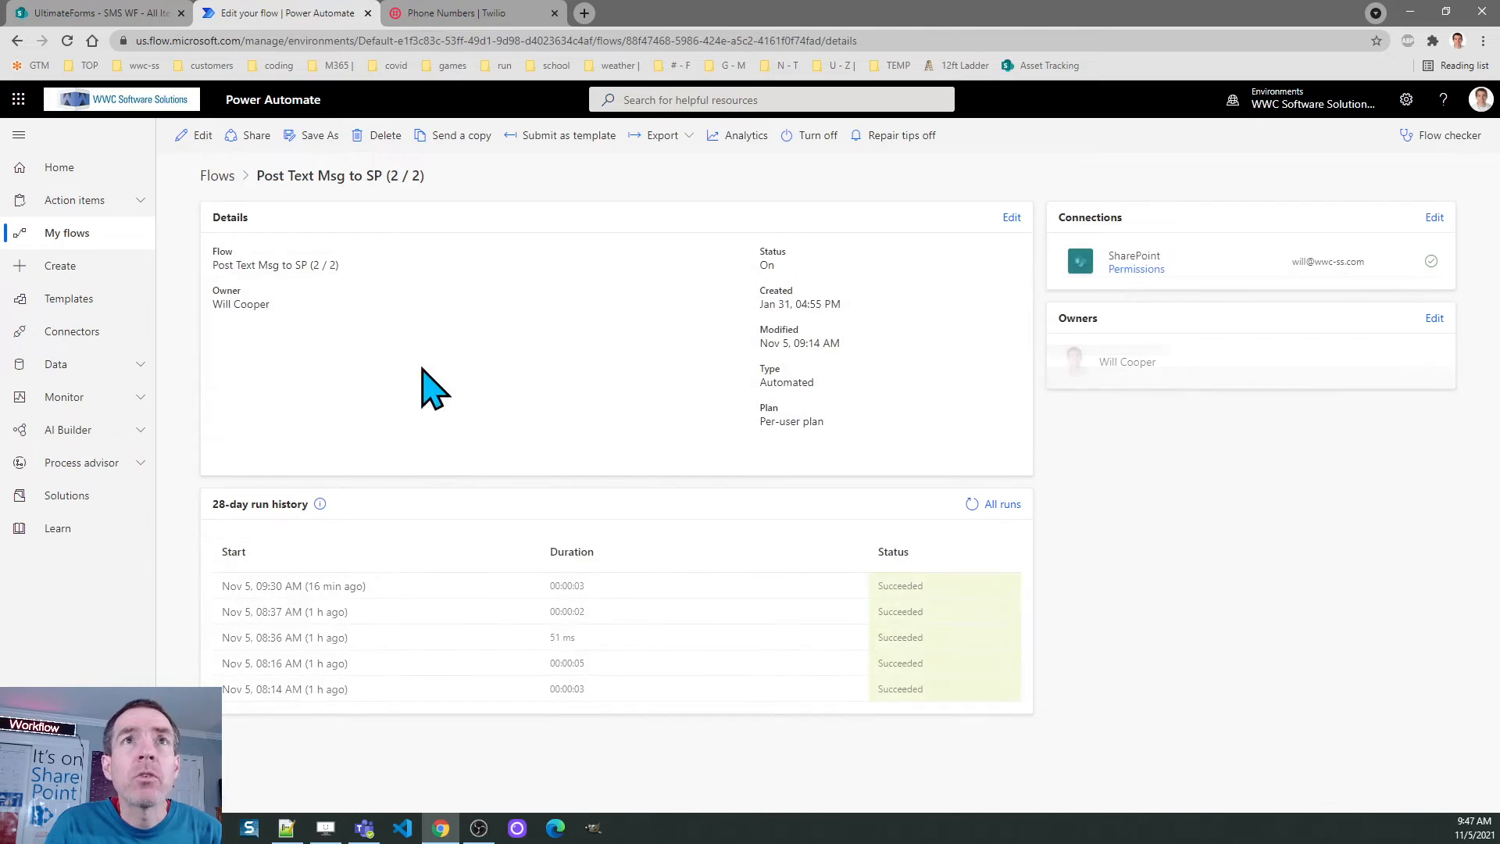